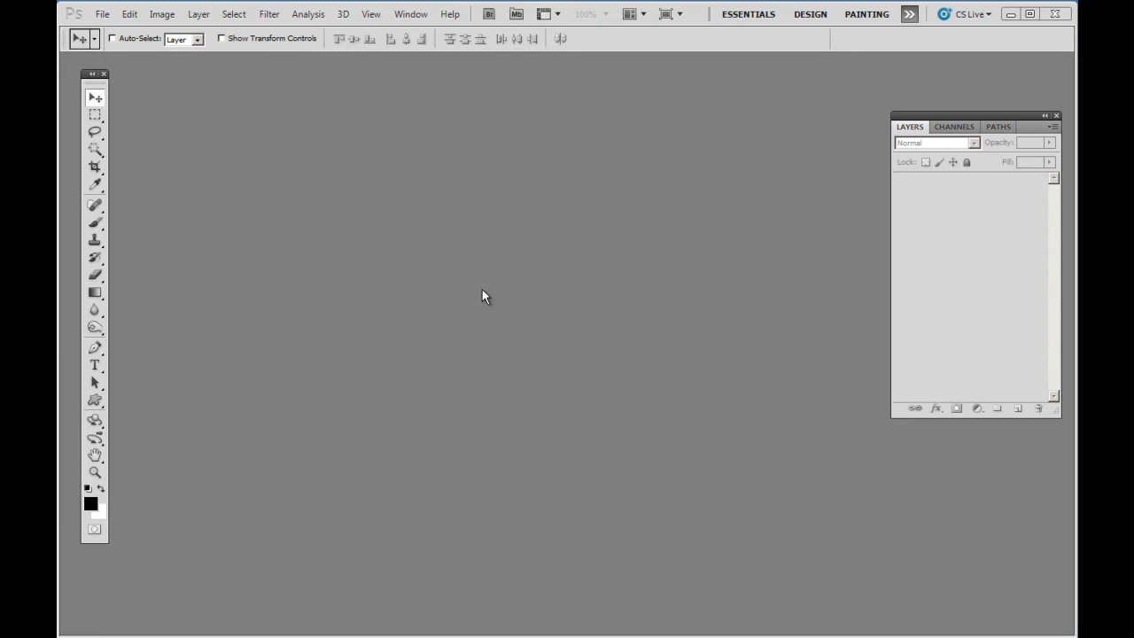
From Bridge, open the portrait _DSC7973.jpg and then the flame shot _DSC7954.jpg in Photoshop
{"action": "key", "text": "alt+Tab"}
{"action": "key", "text": "alt+Tab"}
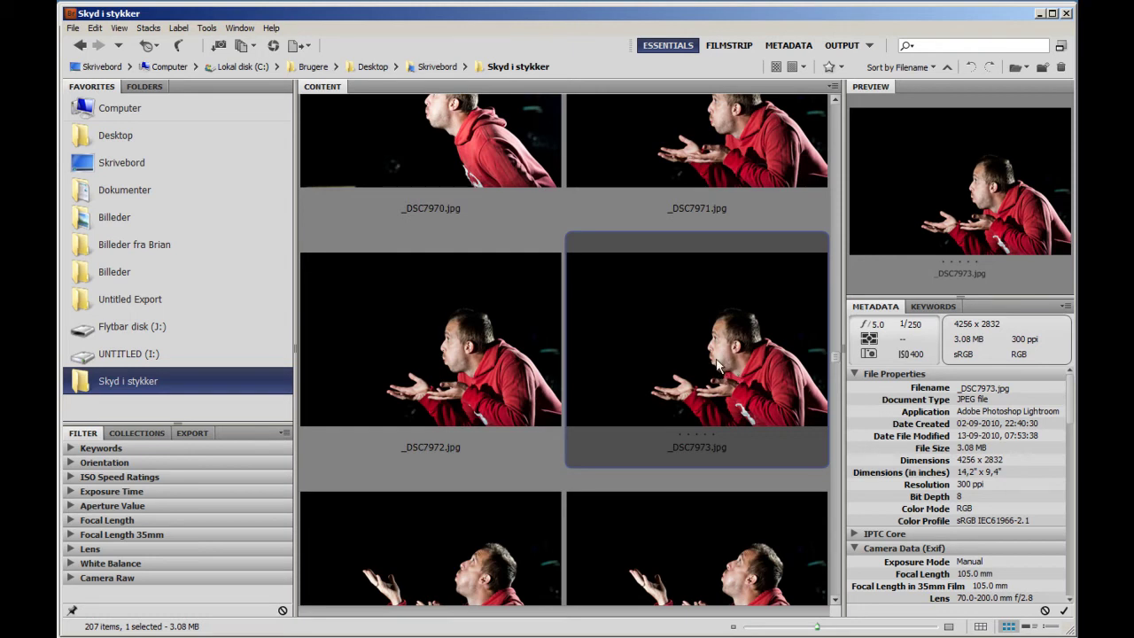
{"action": "double_click", "coordinate": [717, 361]}
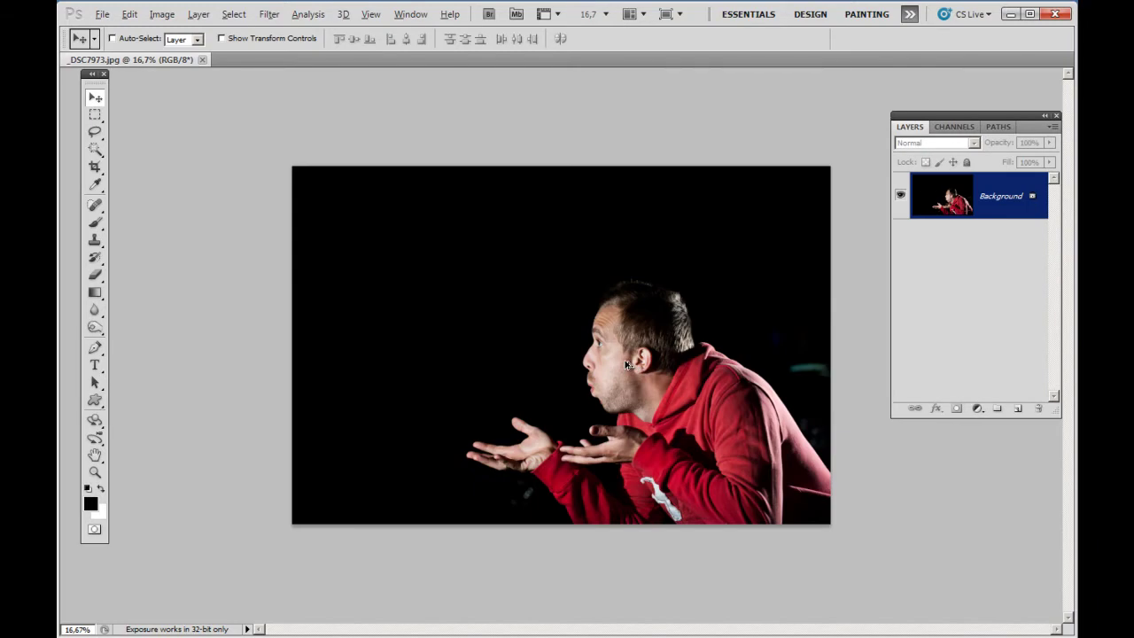
{"action": "key", "text": "alt+Tab"}
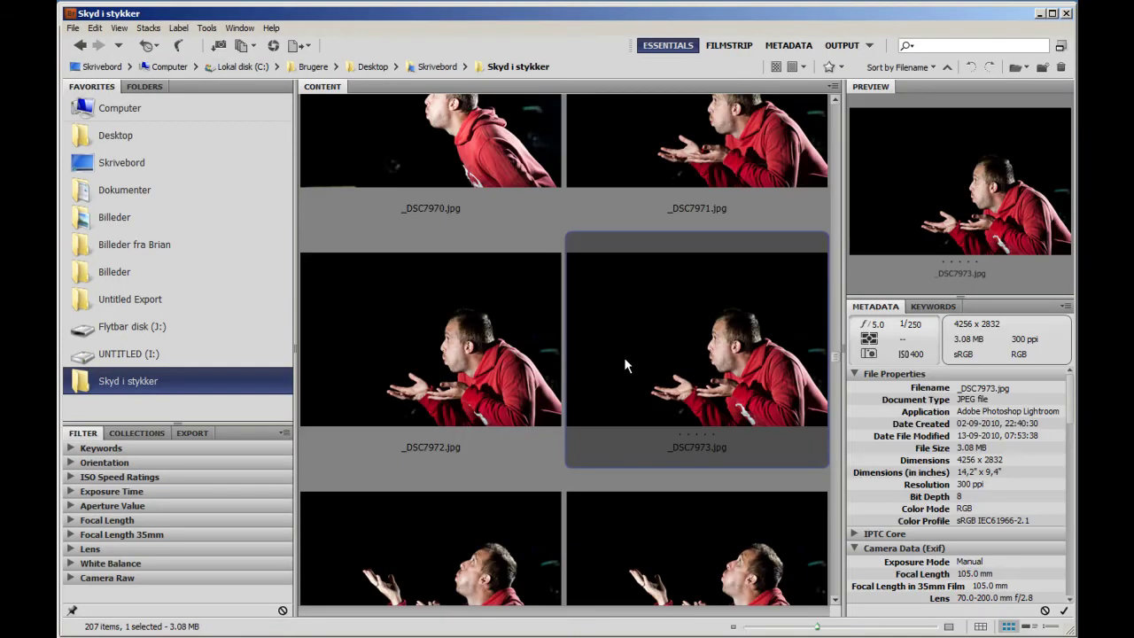
{"action": "scroll", "coordinate": [624, 363], "scroll_direction": "up", "scroll_amount": 2}
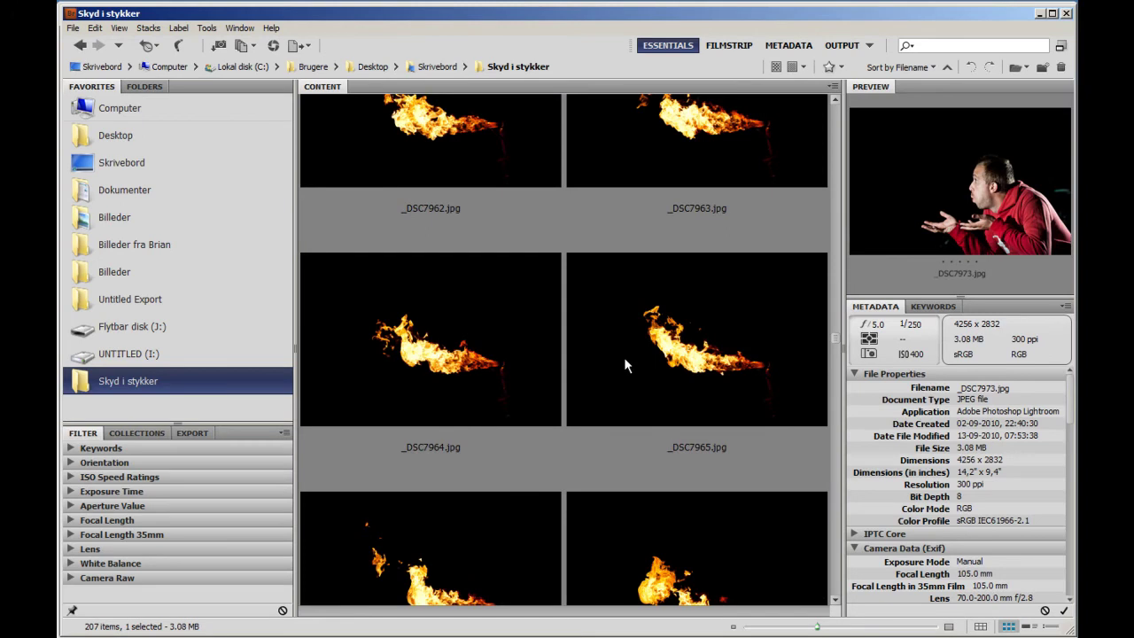
{"action": "scroll", "coordinate": [623, 363], "scroll_direction": "up", "scroll_amount": 1}
{"action": "scroll", "coordinate": [625, 364], "scroll_direction": "up", "scroll_amount": 1}
{"action": "scroll", "coordinate": [624, 363], "scroll_direction": "up", "scroll_amount": 2}
{"action": "scroll", "coordinate": [624, 363], "scroll_direction": "up", "scroll_amount": 1}
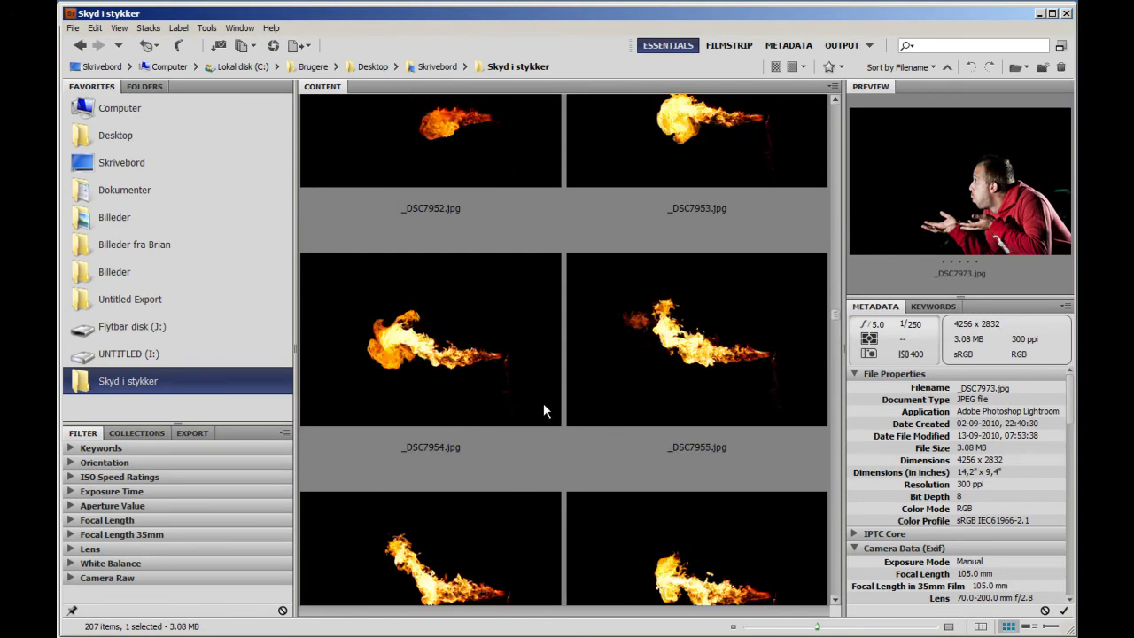
{"action": "left_click", "coordinate": [464, 370]}
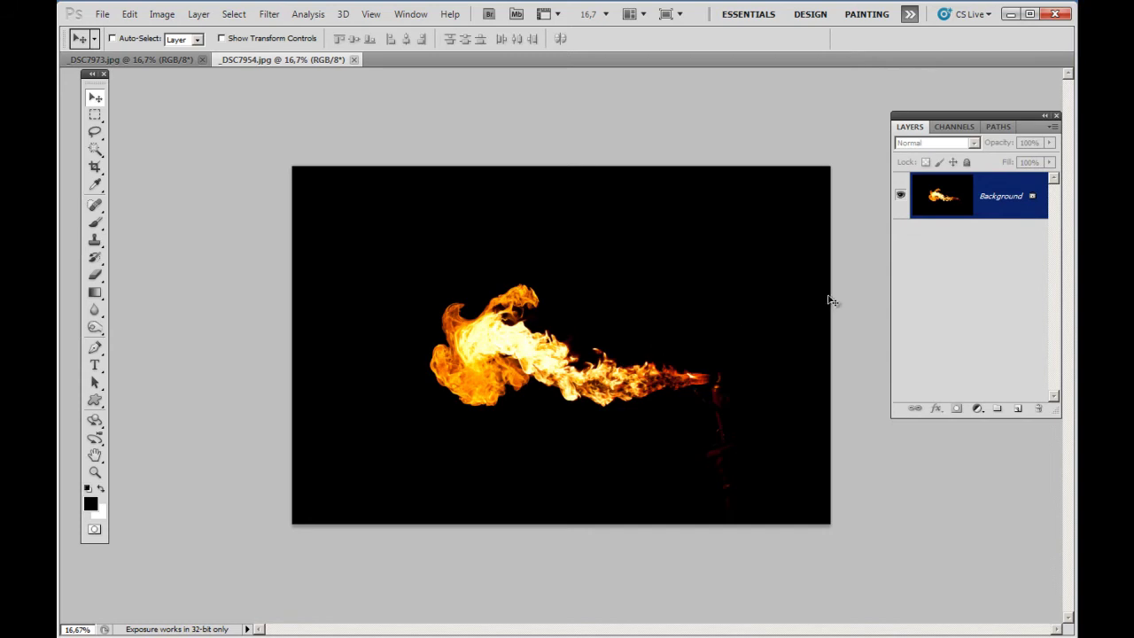
Show the Channels panel for the flame photo _DSC7954.jpg
{"action": "key", "text": "F7"}
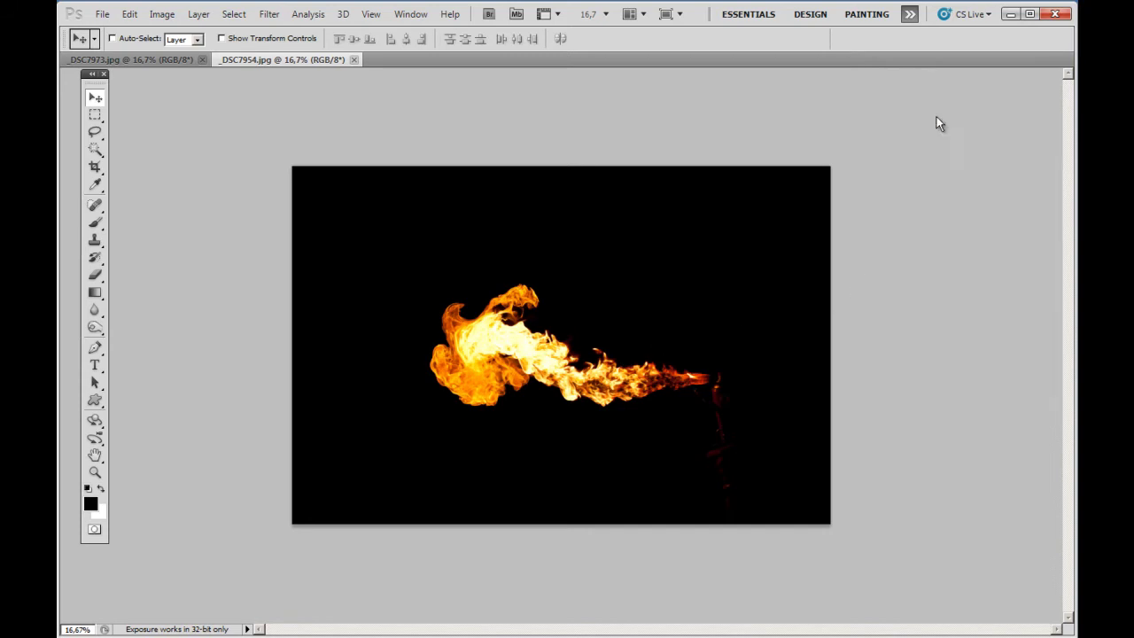
{"action": "key", "text": "F7"}
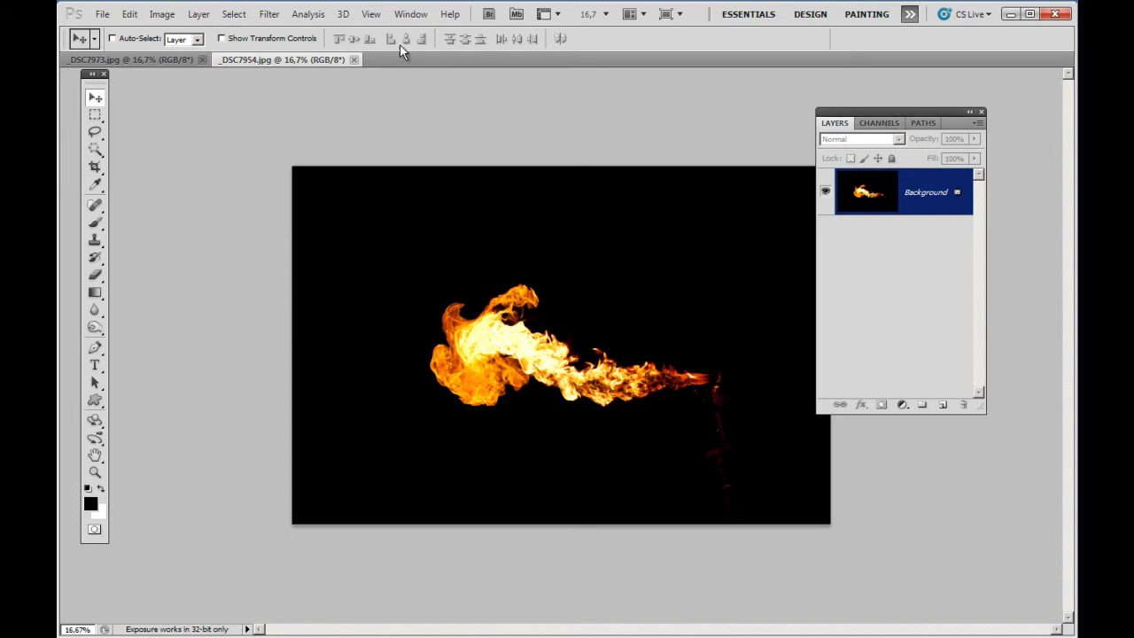
{"action": "left_click", "coordinate": [406, 15]}
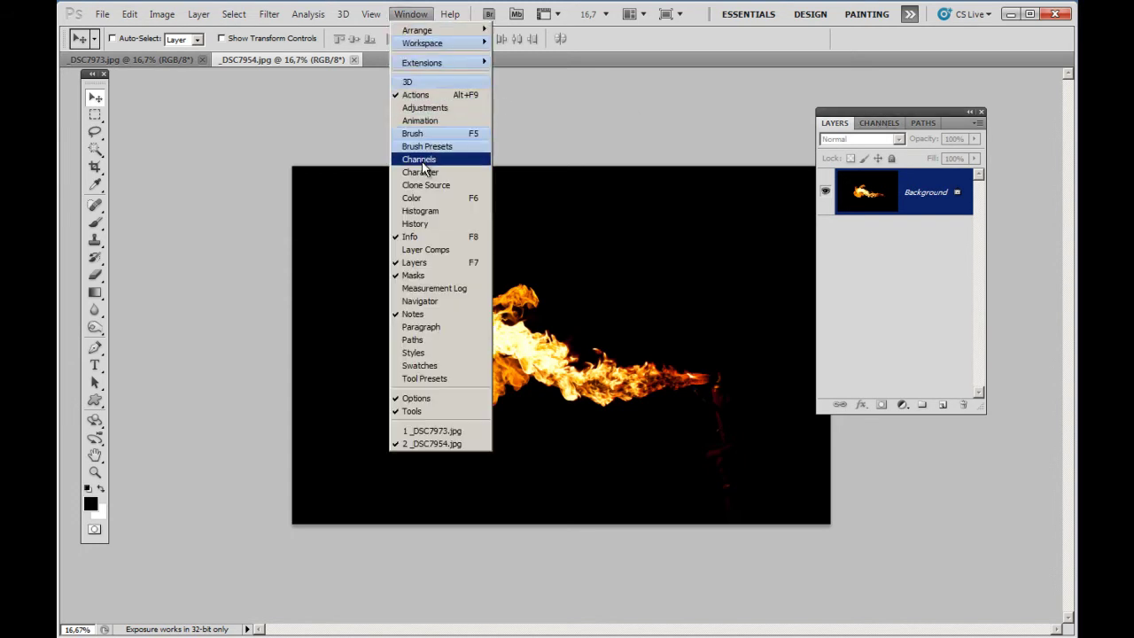
{"action": "left_click", "coordinate": [424, 164]}
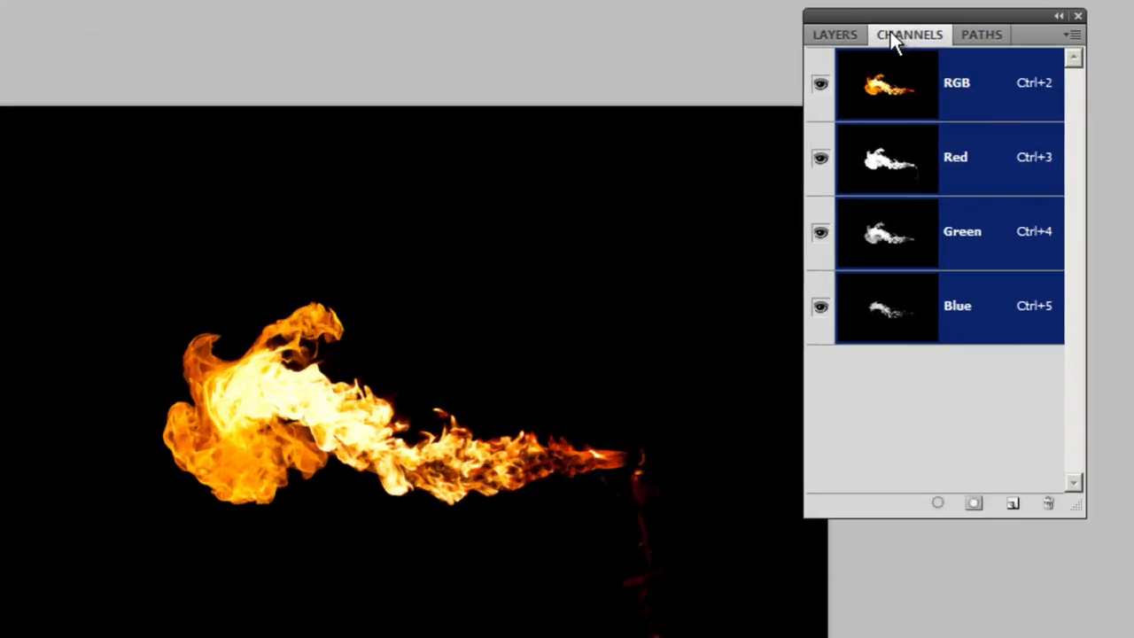
Compare the Red, Green and Blue channels in turn, settling on Green
{"action": "left_click", "coordinate": [910, 164]}
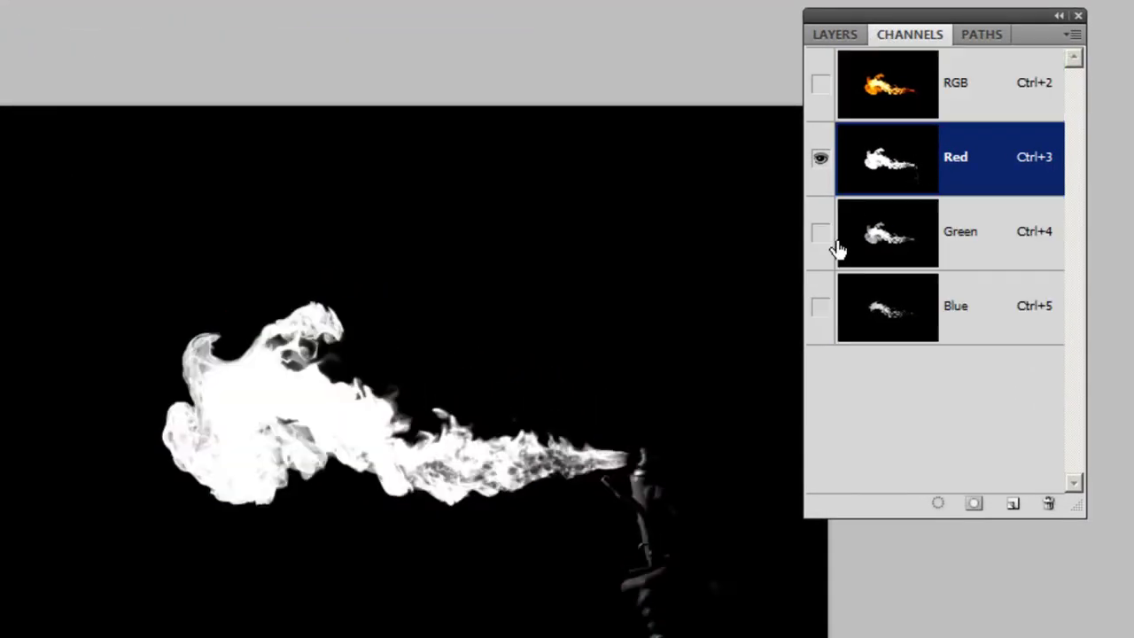
{"action": "left_click", "coordinate": [908, 251]}
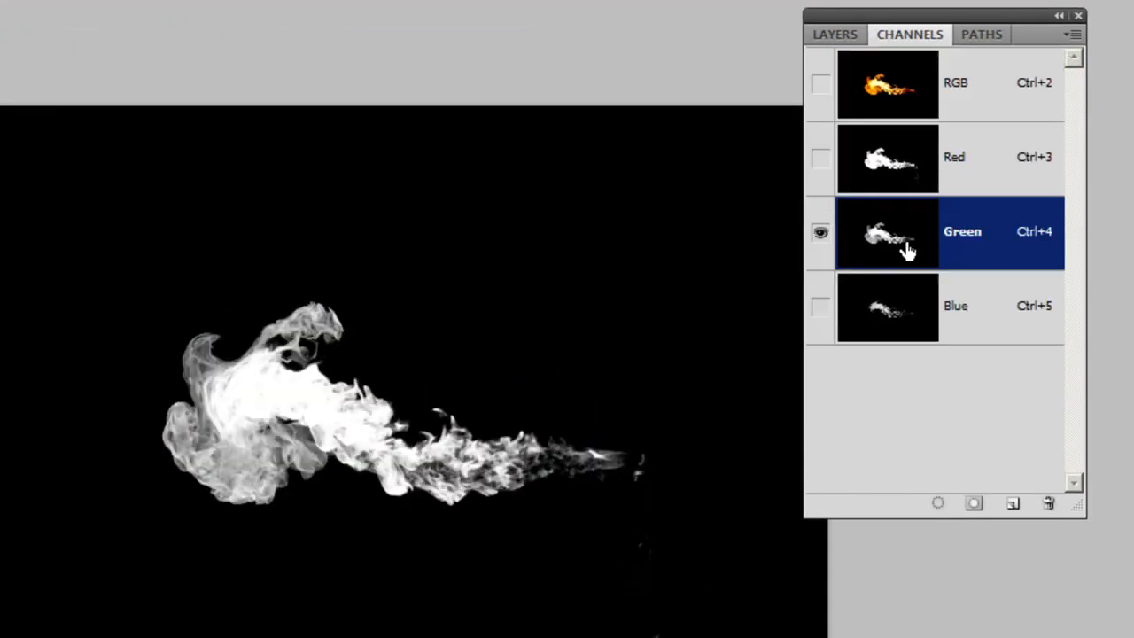
{"action": "left_click", "coordinate": [900, 308]}
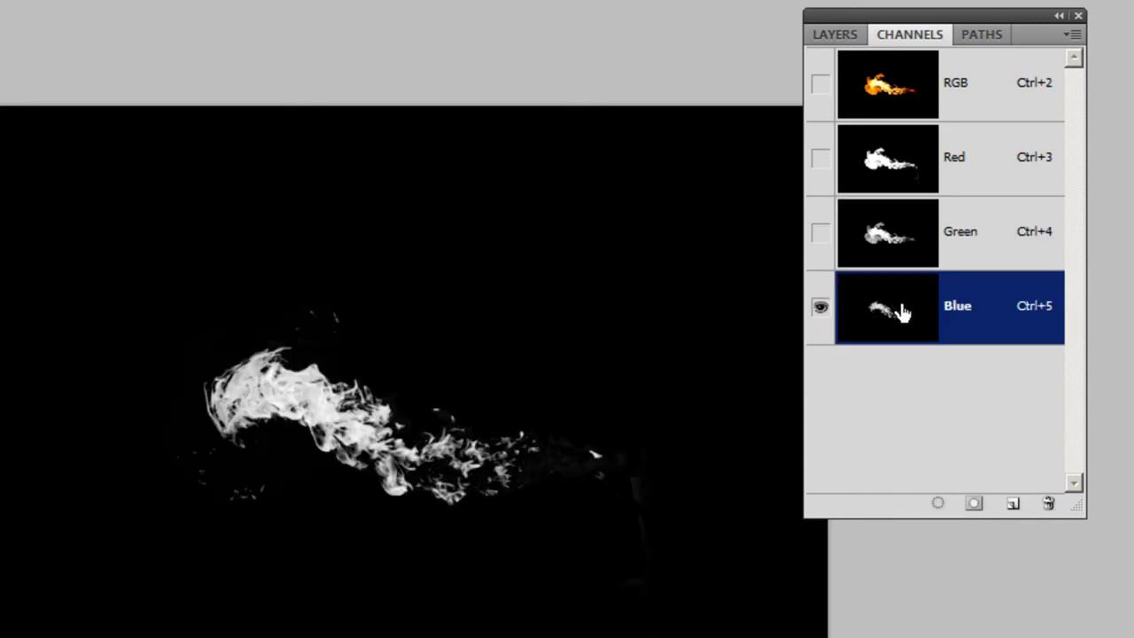
{"action": "left_click", "coordinate": [898, 234]}
{"action": "left_click", "coordinate": [910, 181]}
{"action": "left_click", "coordinate": [909, 246]}
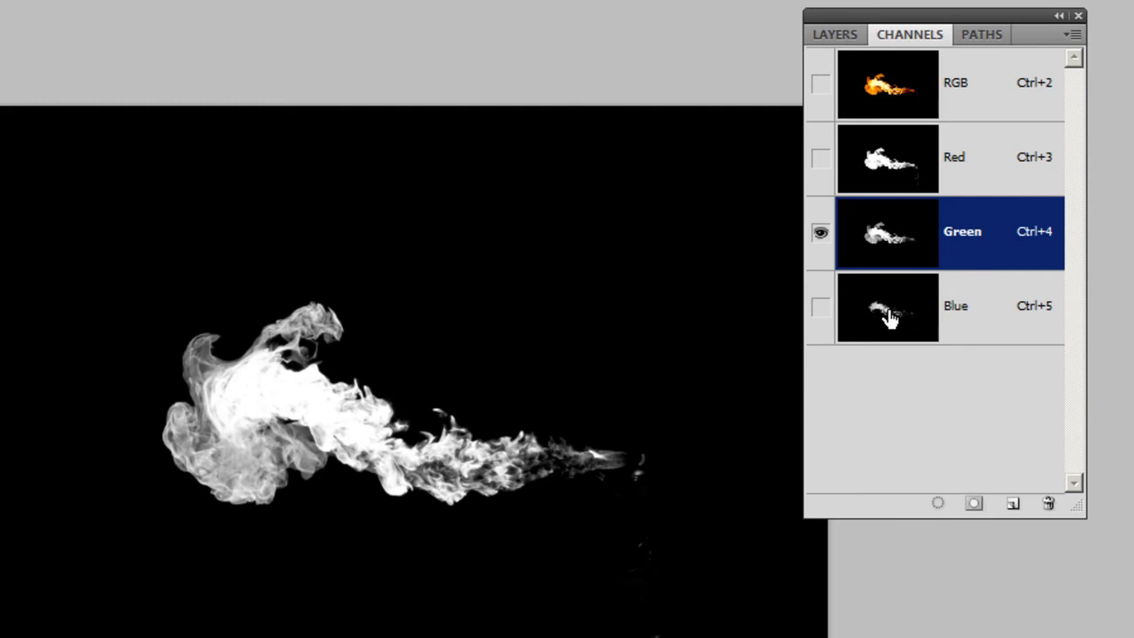
{"action": "left_click", "coordinate": [885, 168]}
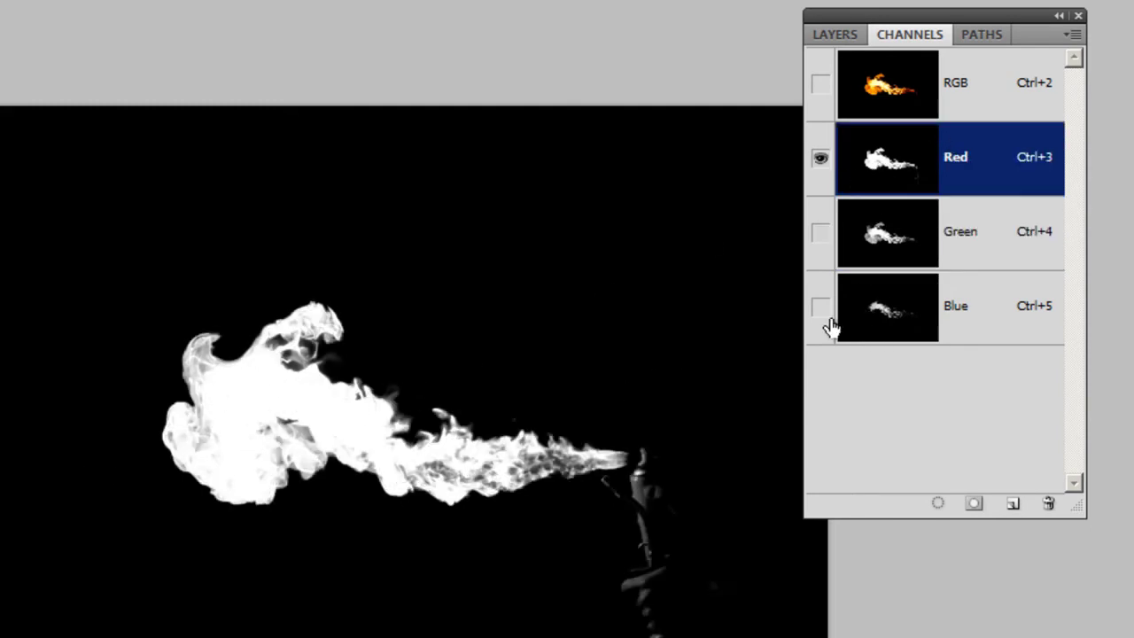
{"action": "left_click", "coordinate": [876, 310]}
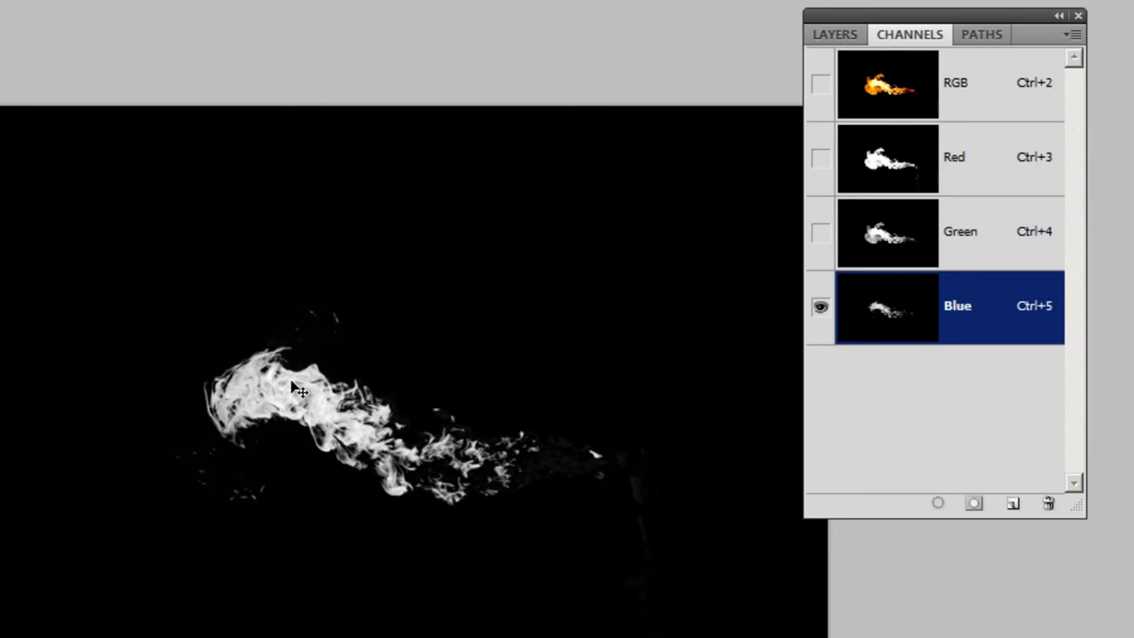
{"action": "left_click", "coordinate": [961, 250]}
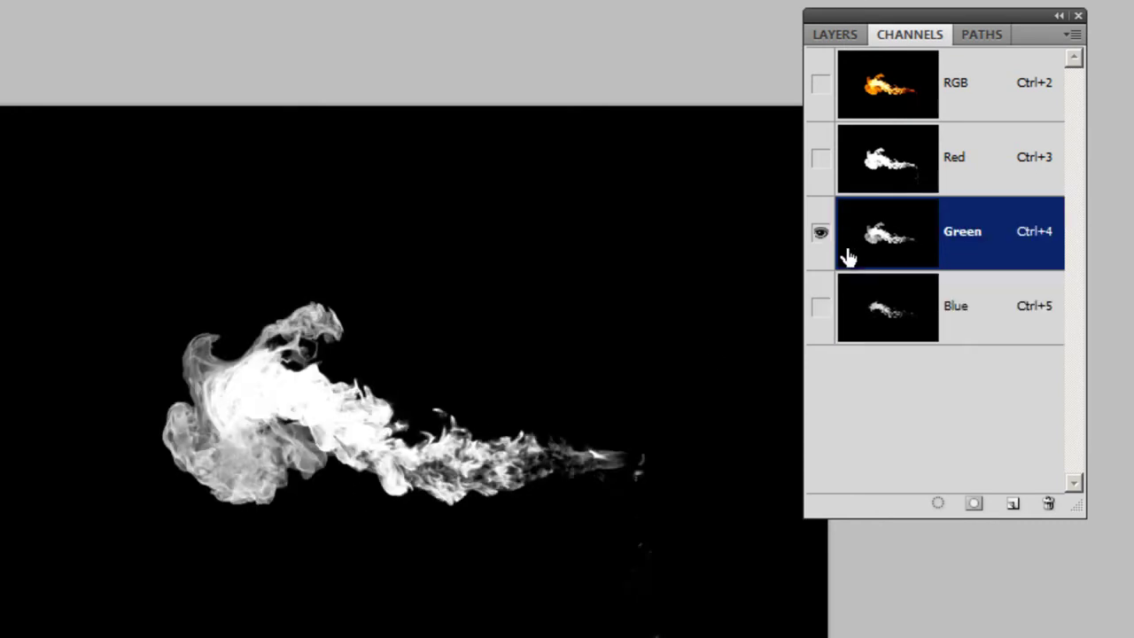
Duplicate the Green channel as Green copy, then zoom and pan to inspect the flame's tip
{"action": "left_click_drag", "start_coordinate": [915, 233], "coordinate": [1010, 505]}
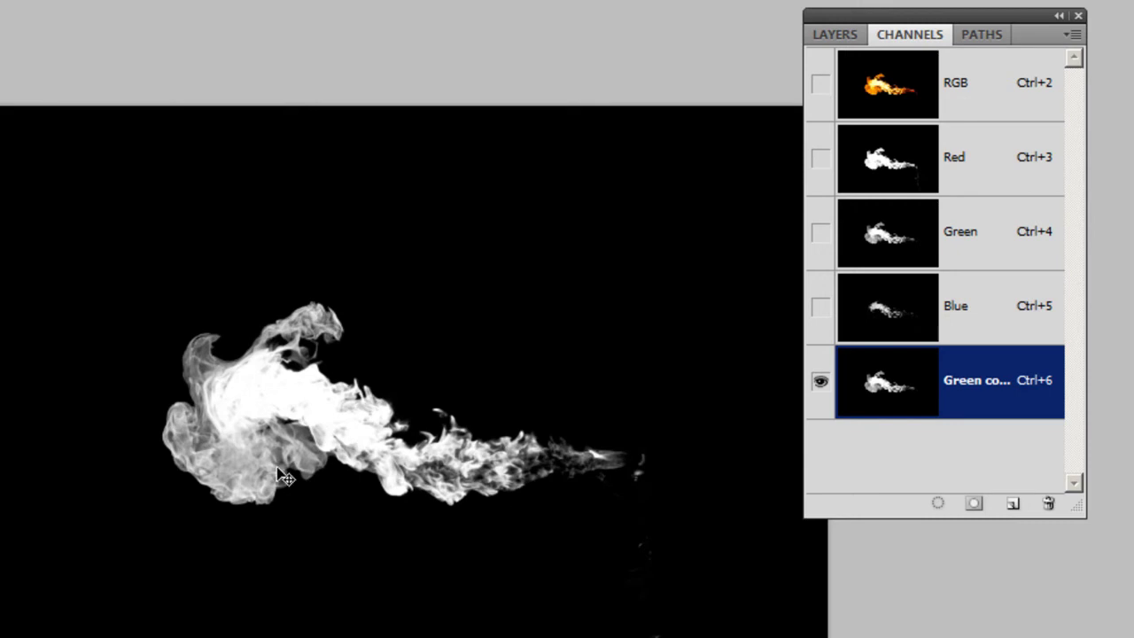
{"action": "scroll", "coordinate": [283, 476], "scroll_direction": "up", "scroll_amount": 2}
{"action": "scroll", "coordinate": [284, 476], "scroll_direction": "up", "scroll_amount": 2}
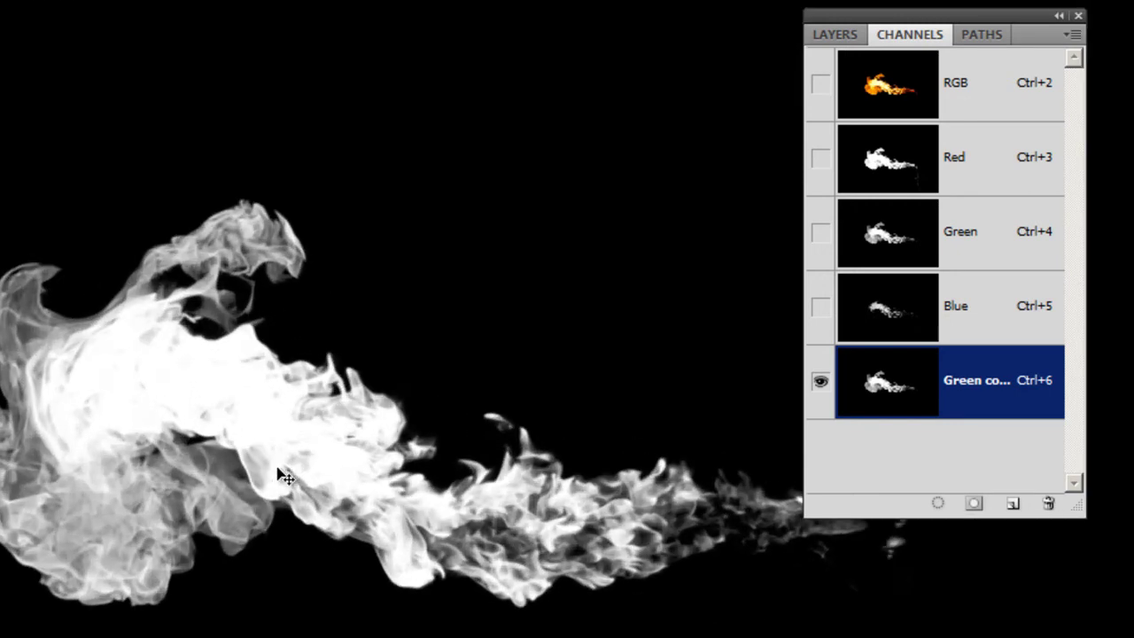
{"action": "scroll", "coordinate": [284, 476], "scroll_direction": "down", "scroll_amount": 3}
{"action": "mouse_move", "coordinate": [423, 375]}
{"action": "left_mouse_down"}
{"action": "mouse_move", "coordinate": [264, 375]}
{"action": "mouse_move", "coordinate": [236, 309]}
{"action": "left_mouse_up"}
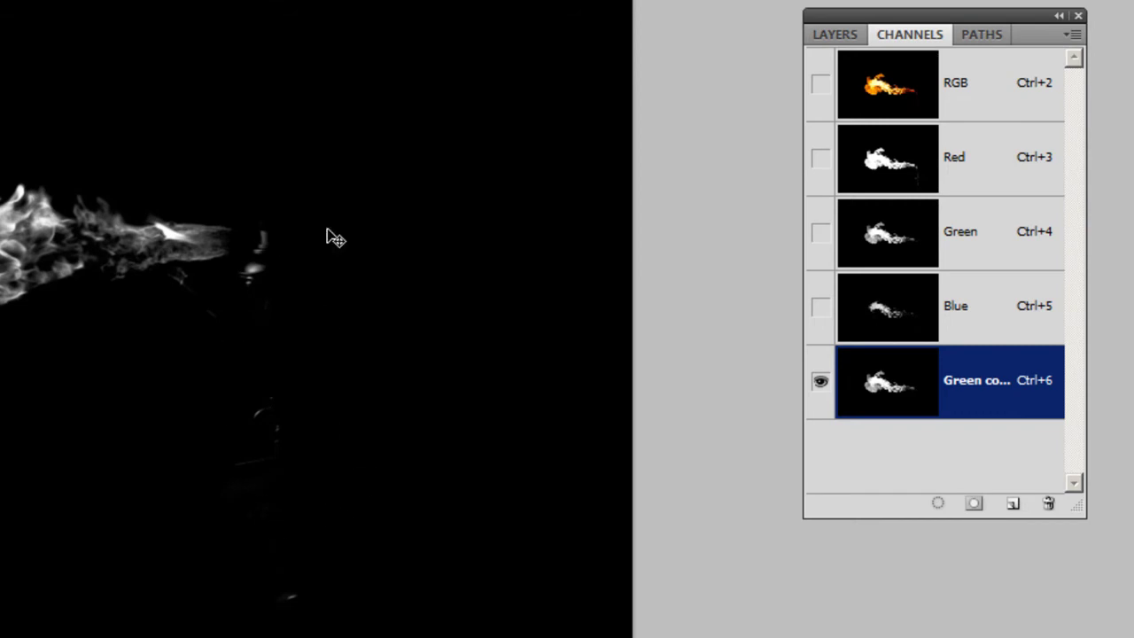
{"action": "mouse_move", "coordinate": [240, 310]}
{"action": "left_mouse_down"}
{"action": "mouse_move", "coordinate": [625, 468]}
{"action": "mouse_move", "coordinate": [615, 451]}
{"action": "left_mouse_up"}
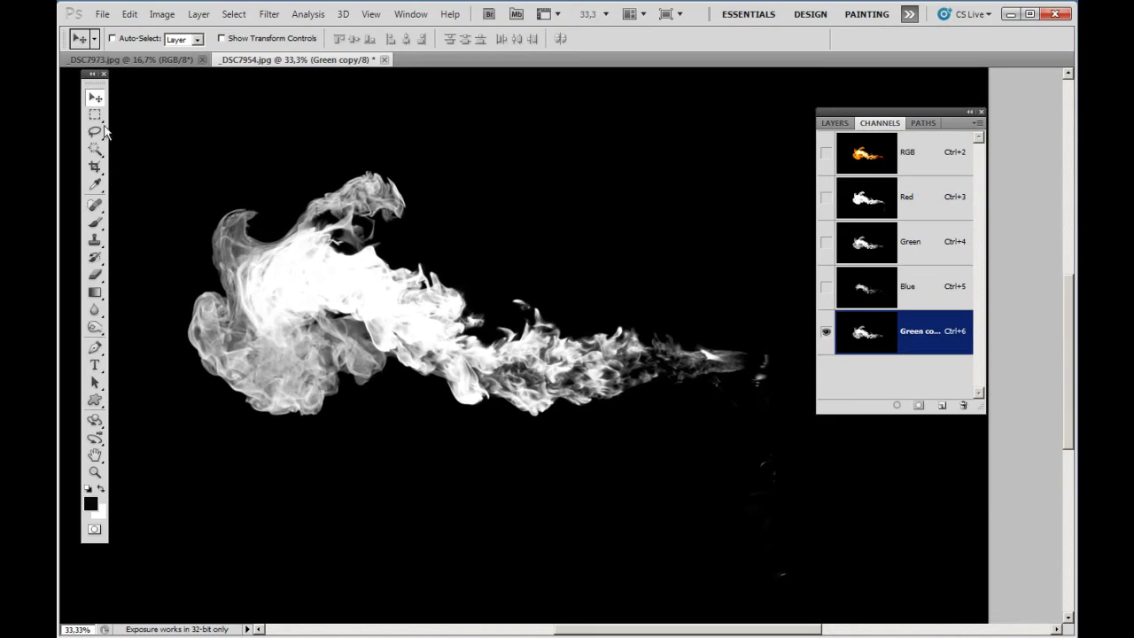
Lasso the flame, invert the selection, black out the surrounding area in Green copy, and deselect
{"action": "left_click", "coordinate": [94, 132]}
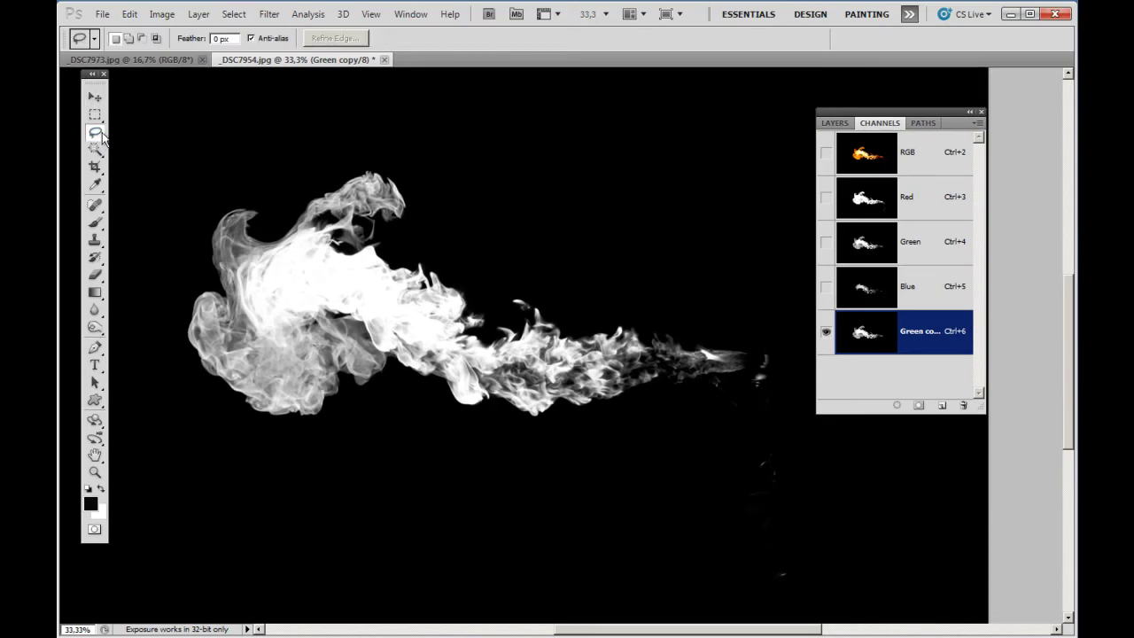
{"action": "mouse_move", "coordinate": [199, 209]}
{"action": "left_mouse_down"}
{"action": "mouse_move", "coordinate": [395, 127]}
{"action": "mouse_move", "coordinate": [762, 351]}
{"action": "left_mouse_up"}
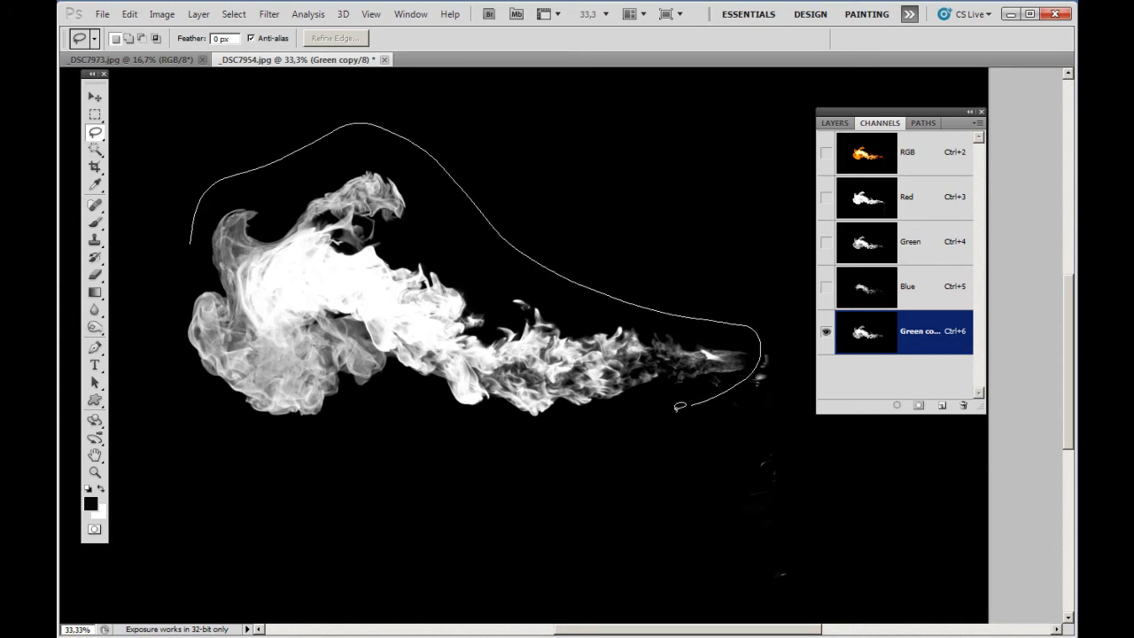
{"action": "left_click_drag", "start_coordinate": [188, 252], "coordinate": [191, 252]}
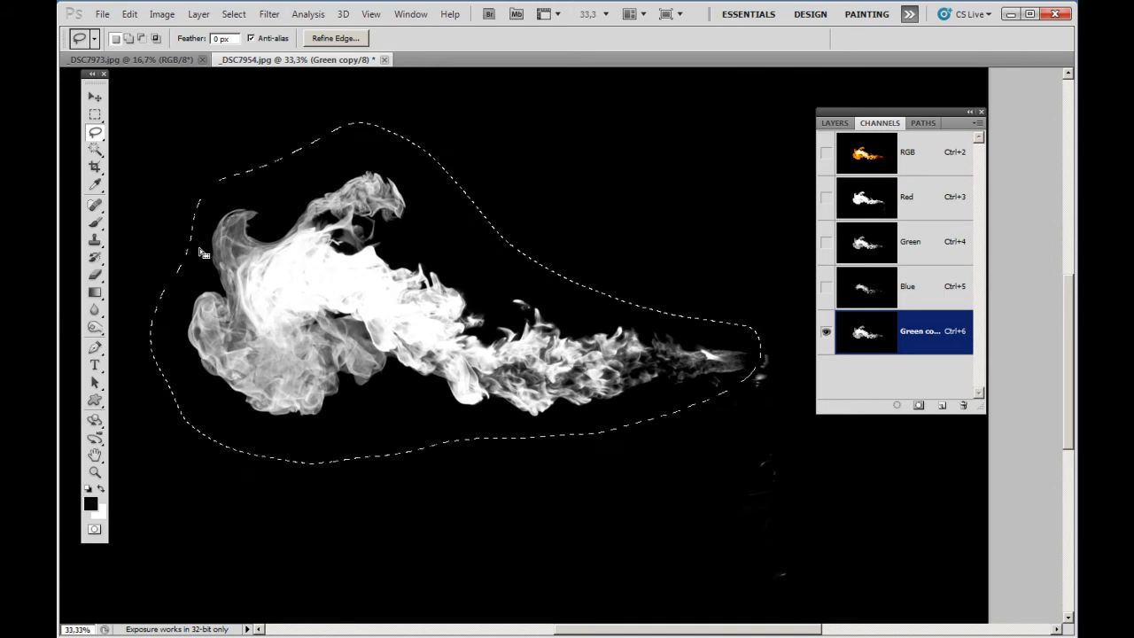
{"action": "key", "text": "ctrl+shift+i"}
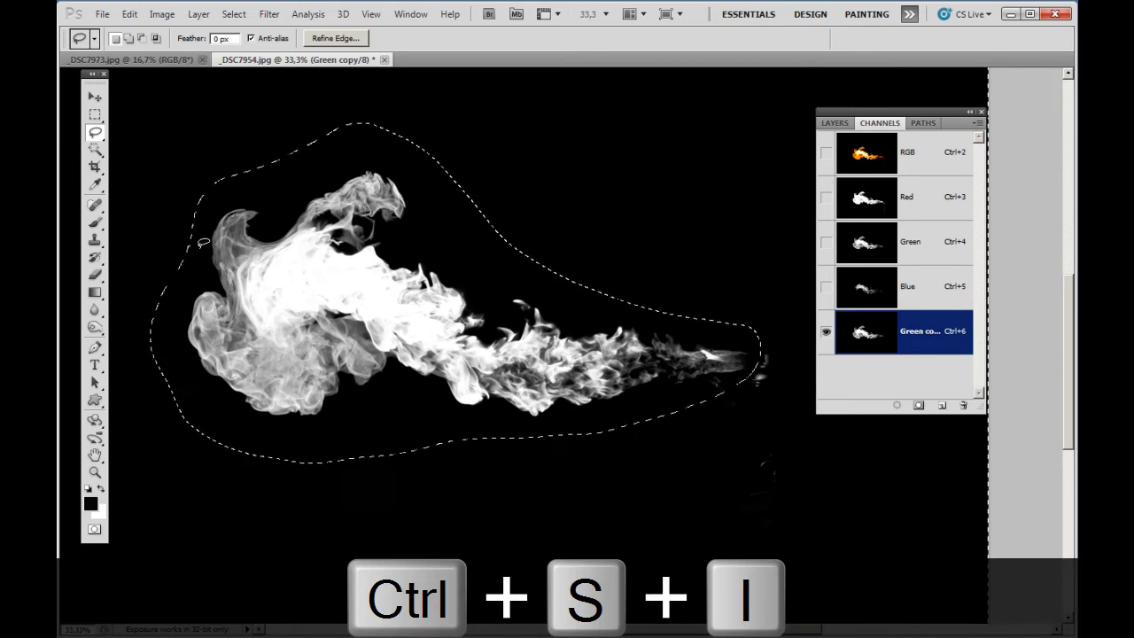
{"action": "key", "text": "alt"}
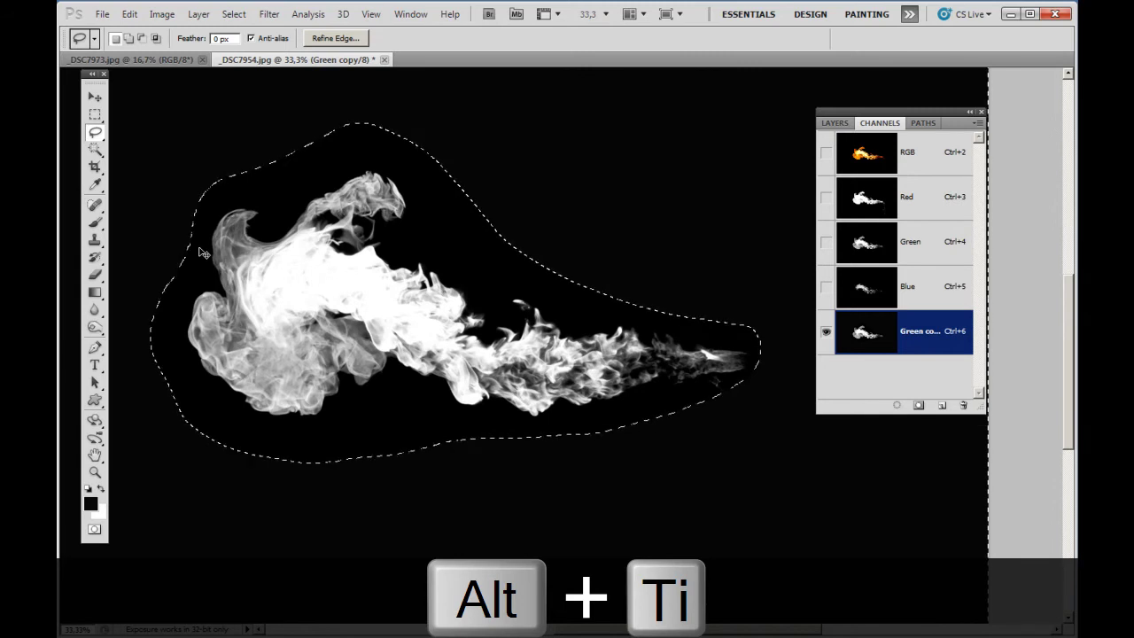
{"action": "key", "text": "ctrl+d"}
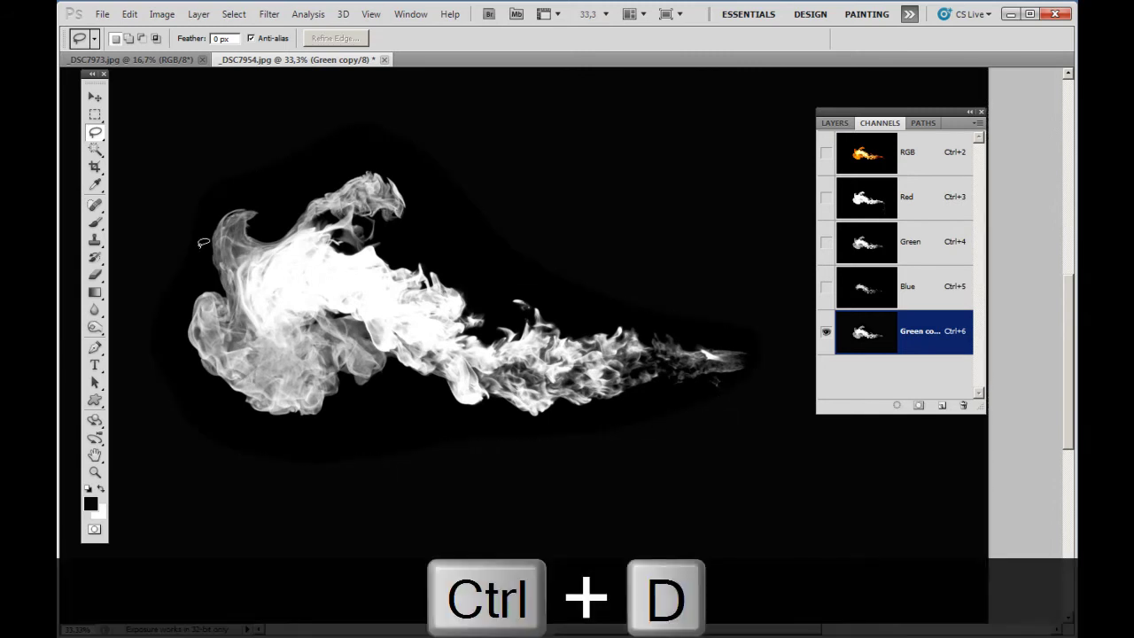
Rename the Green copy channel to 'ild' and return to the full-colour RGB image
{"action": "double_click", "coordinate": [916, 332]}
{"action": "type", "text": "ild"}
{"action": "key", "text": "Return"}
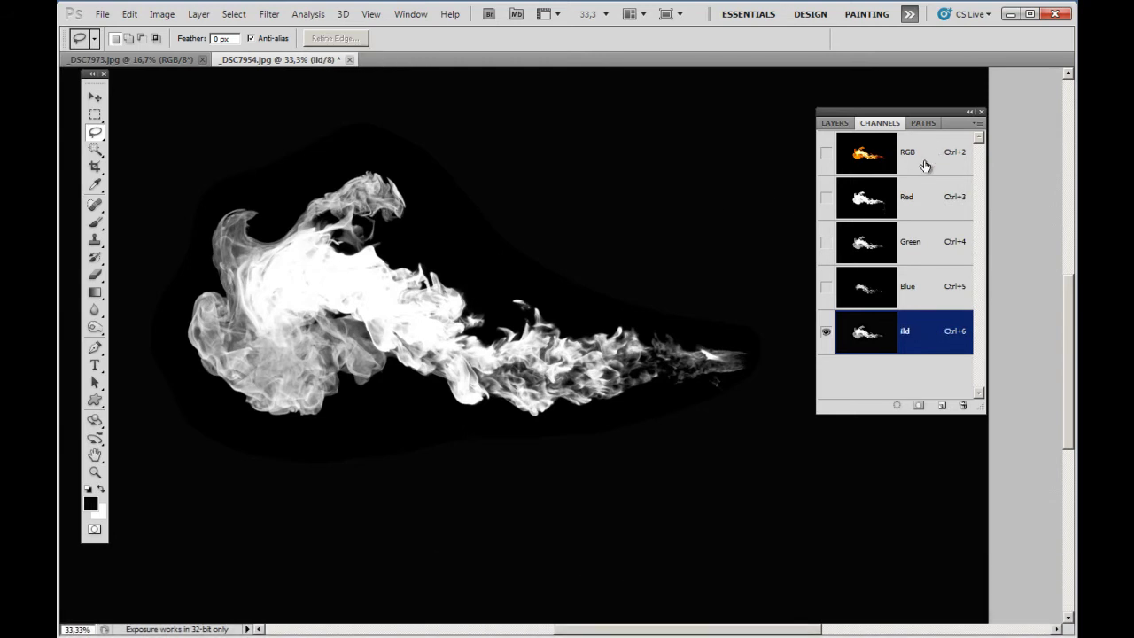
{"action": "left_click", "coordinate": [909, 164]}
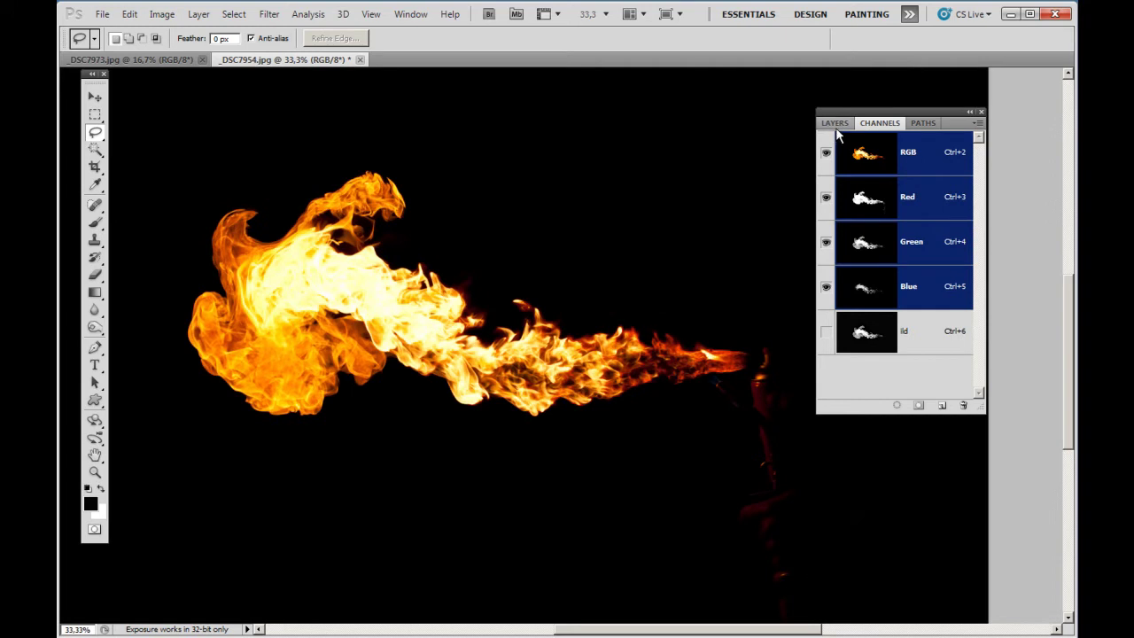
{"action": "left_click", "coordinate": [835, 123]}
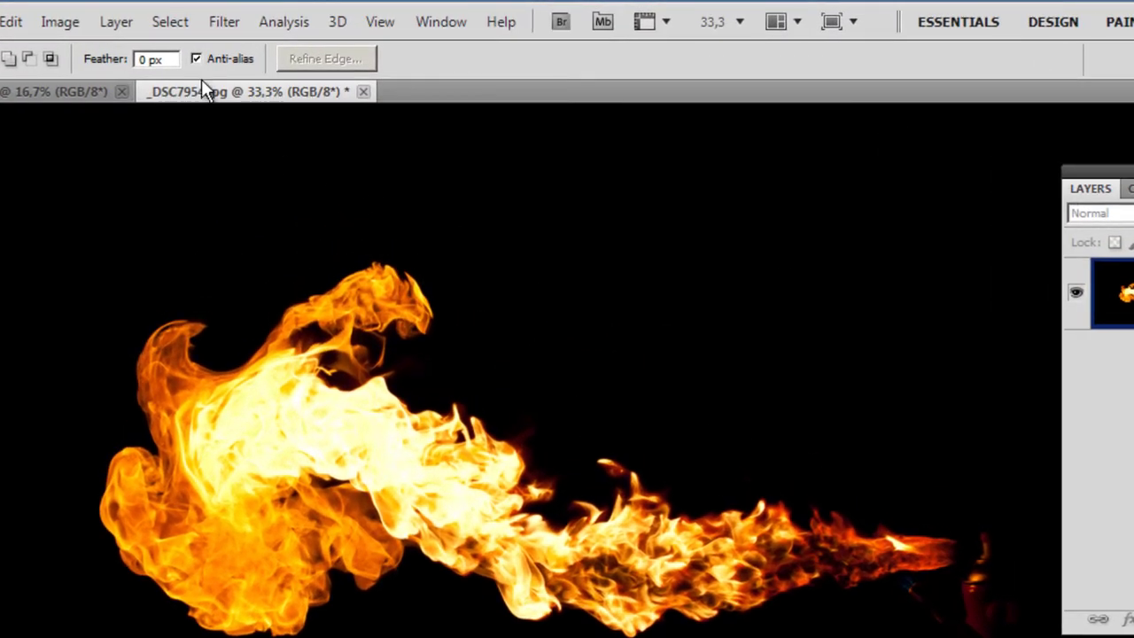
Load the ild channel as a selection and copy the flame
{"action": "left_click", "coordinate": [174, 25]}
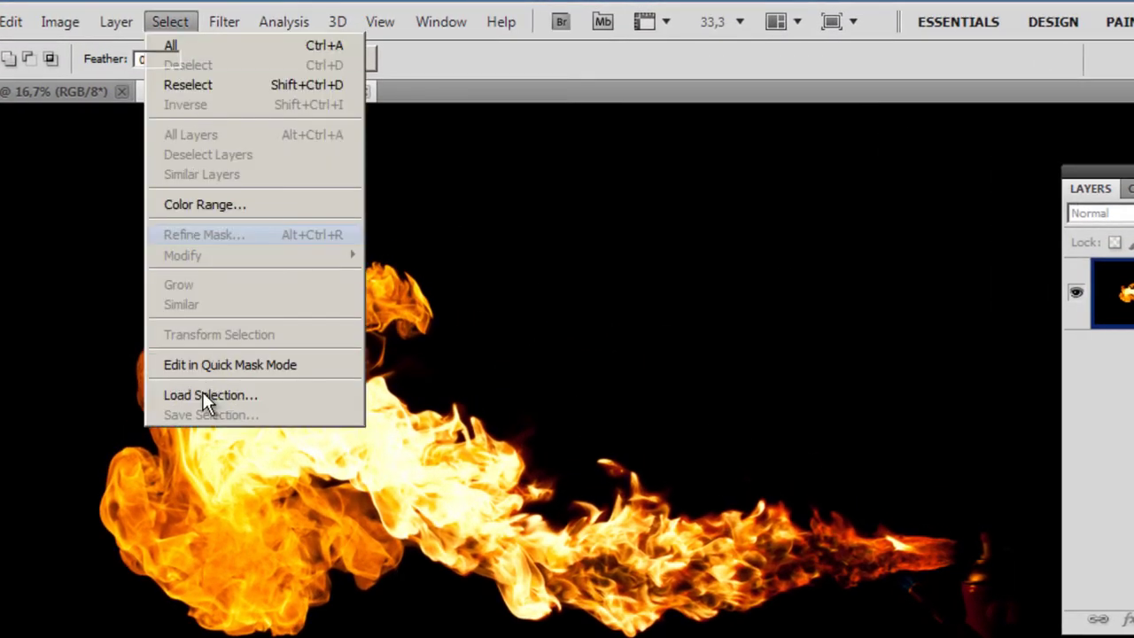
{"action": "left_click", "coordinate": [203, 393]}
{"action": "left_click", "coordinate": [629, 246]}
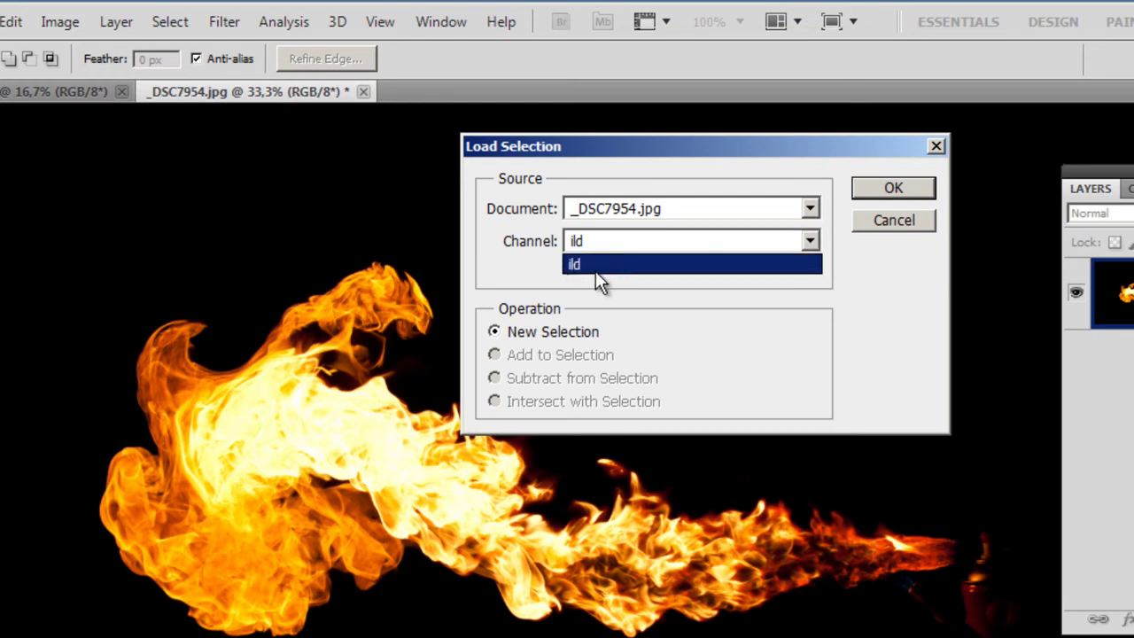
{"action": "left_click", "coordinate": [592, 266]}
{"action": "left_click", "coordinate": [876, 188]}
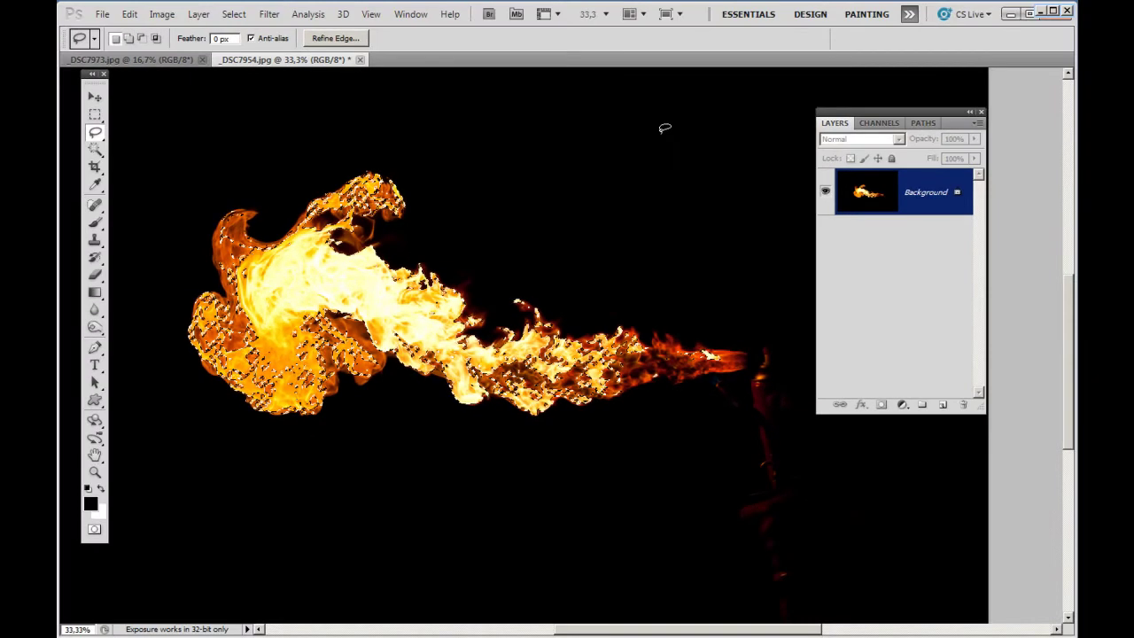
{"action": "key", "text": "ctrl+c"}
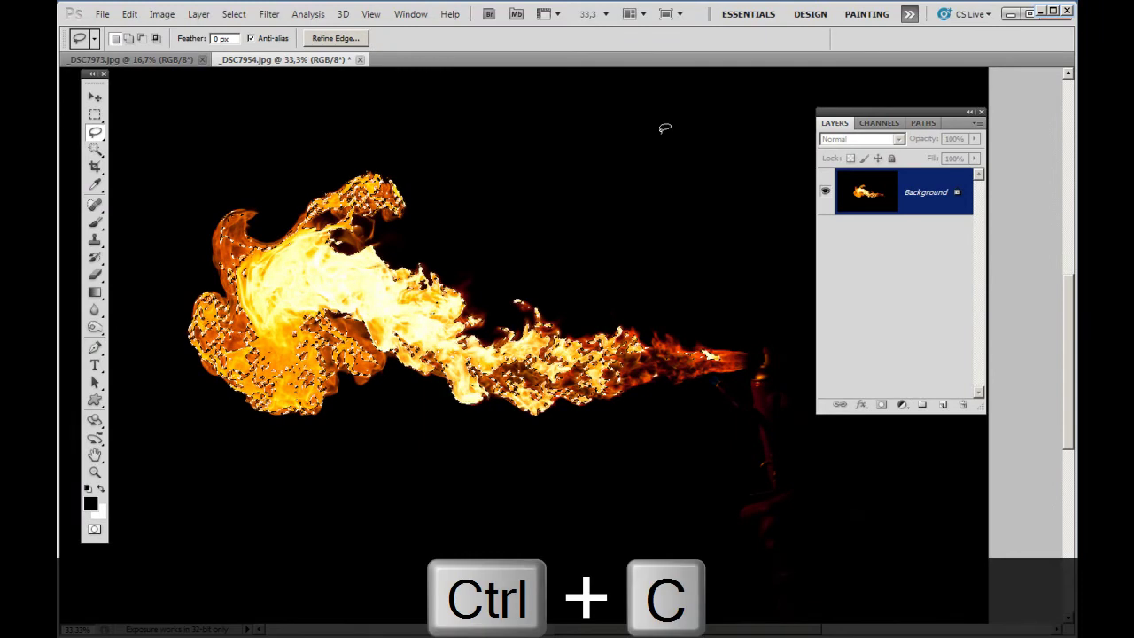
Paste the flame into _DSC7973.jpg as Layer 1, then duplicate and merge down to brighten it
{"action": "left_click", "coordinate": [152, 60]}
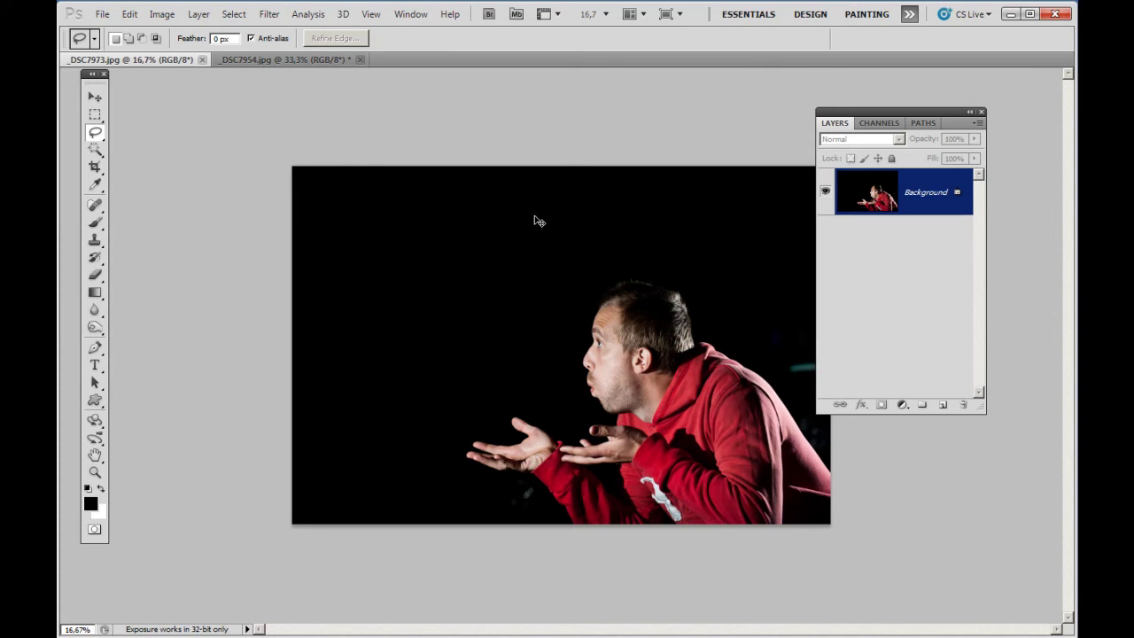
{"action": "key", "text": "ctrl+v"}
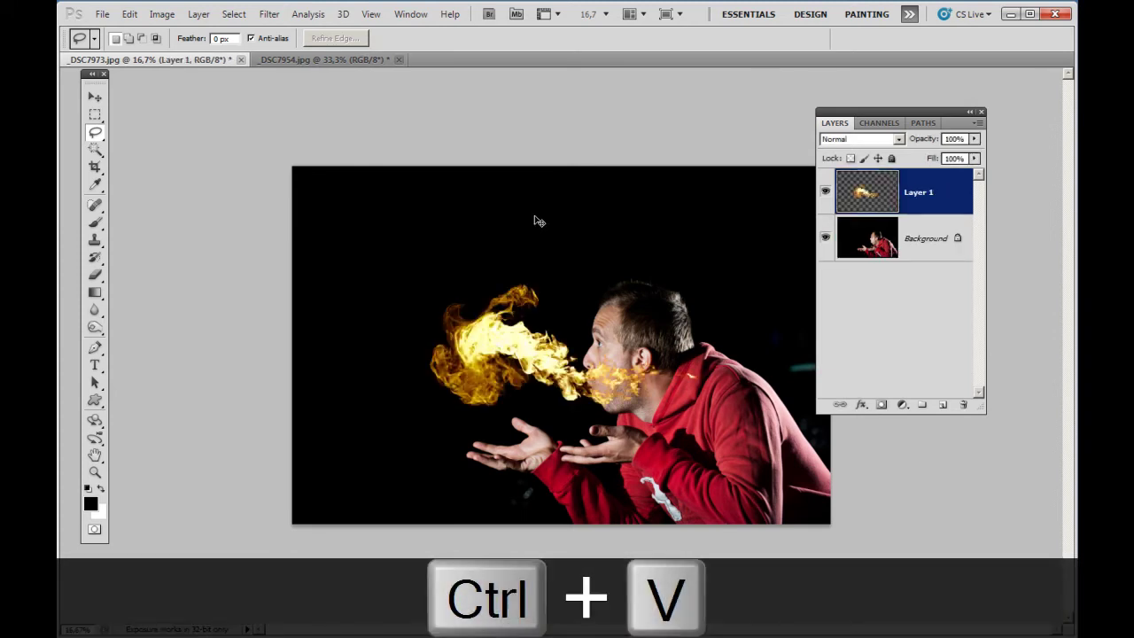
{"action": "key", "text": "ctrl+plus"}
{"action": "key", "text": "ctrl+plus"}
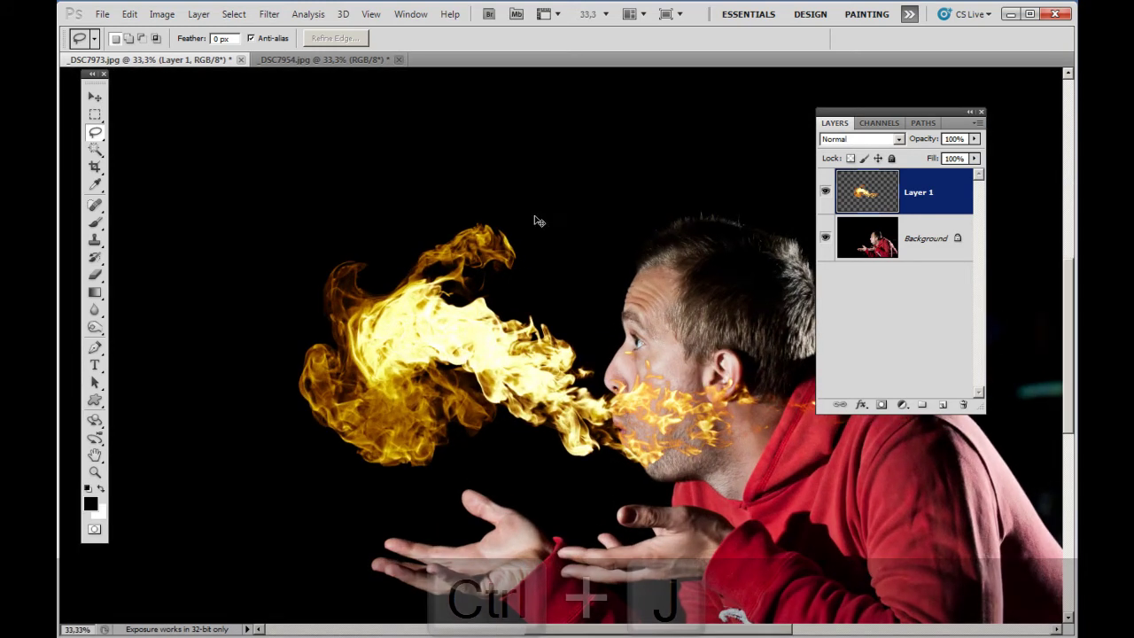
{"action": "key", "text": "ctrl+j"}
{"action": "key", "text": "ctrl+j"}
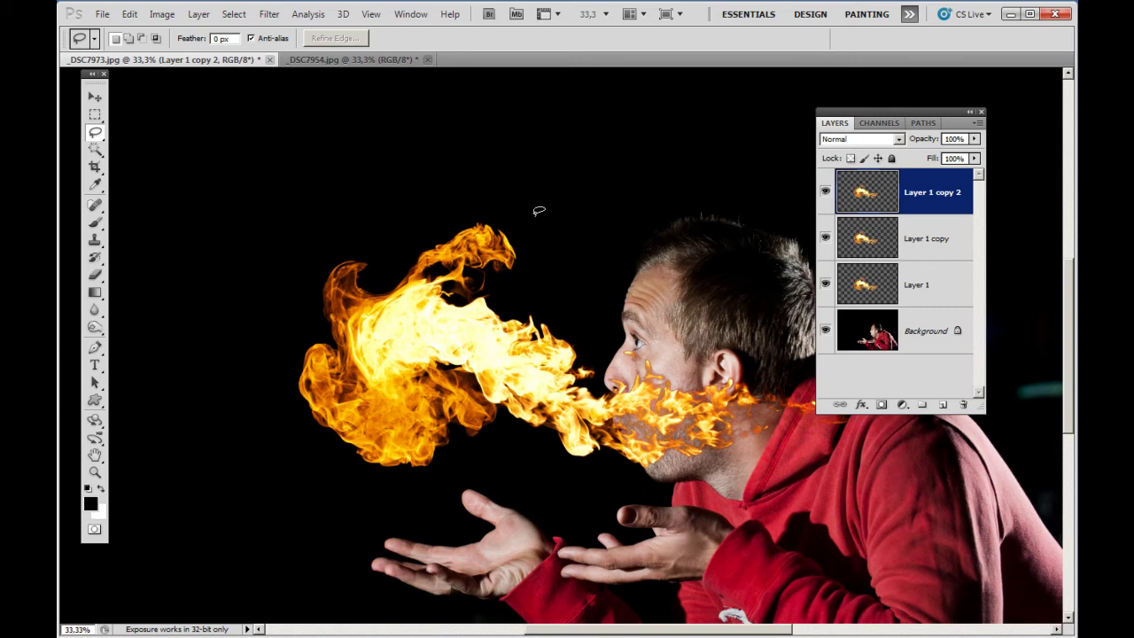
{"action": "key", "text": "ctrl+e"}
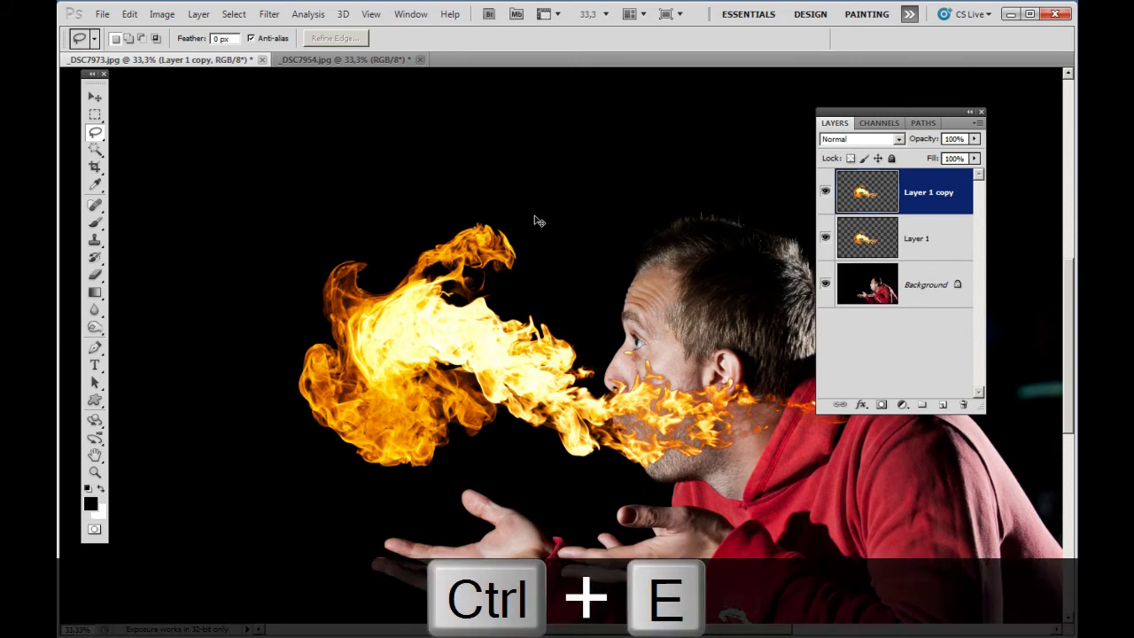
{"action": "key", "text": "ctrl+e"}
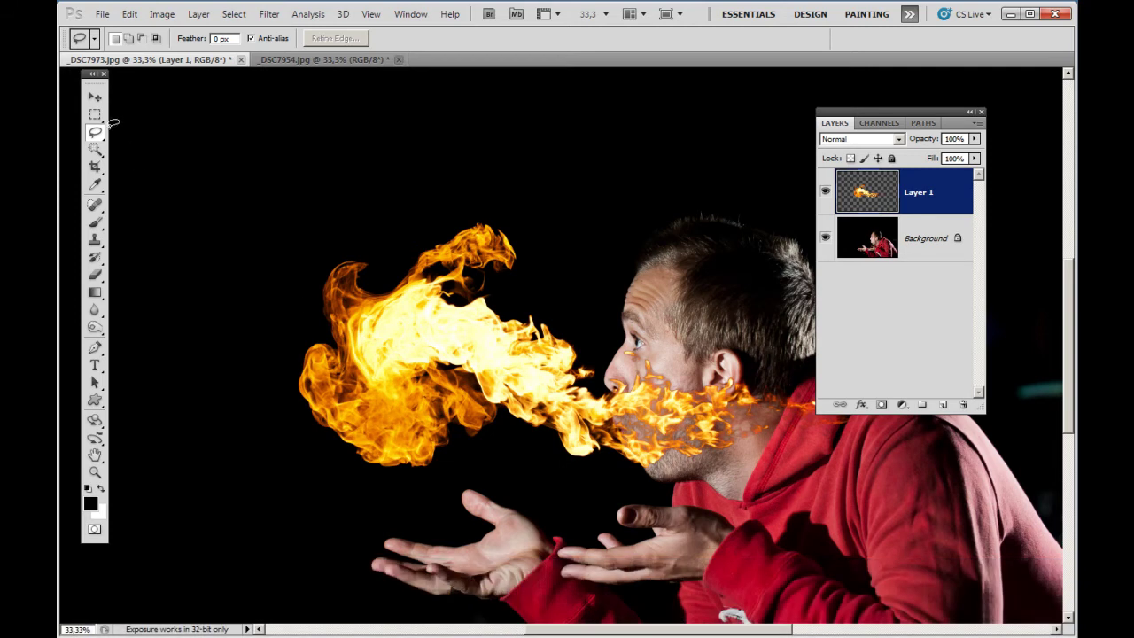
Move the flame left so its tail meets his lips, scale it to about 96%, and nudge into place
{"action": "left_click", "coordinate": [94, 98]}
{"action": "mouse_move", "coordinate": [600, 427]}
{"action": "left_mouse_down"}
{"action": "mouse_move", "coordinate": [427, 426]}
{"action": "mouse_move", "coordinate": [355, 449]}
{"action": "left_mouse_up"}
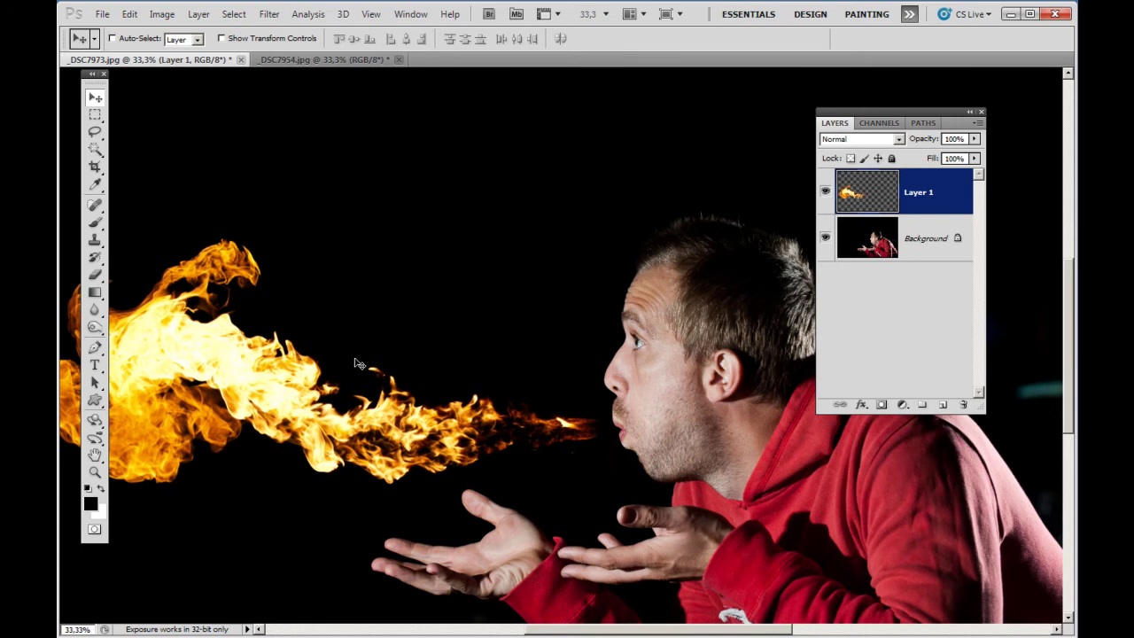
{"action": "key", "text": "ctrl+minus"}
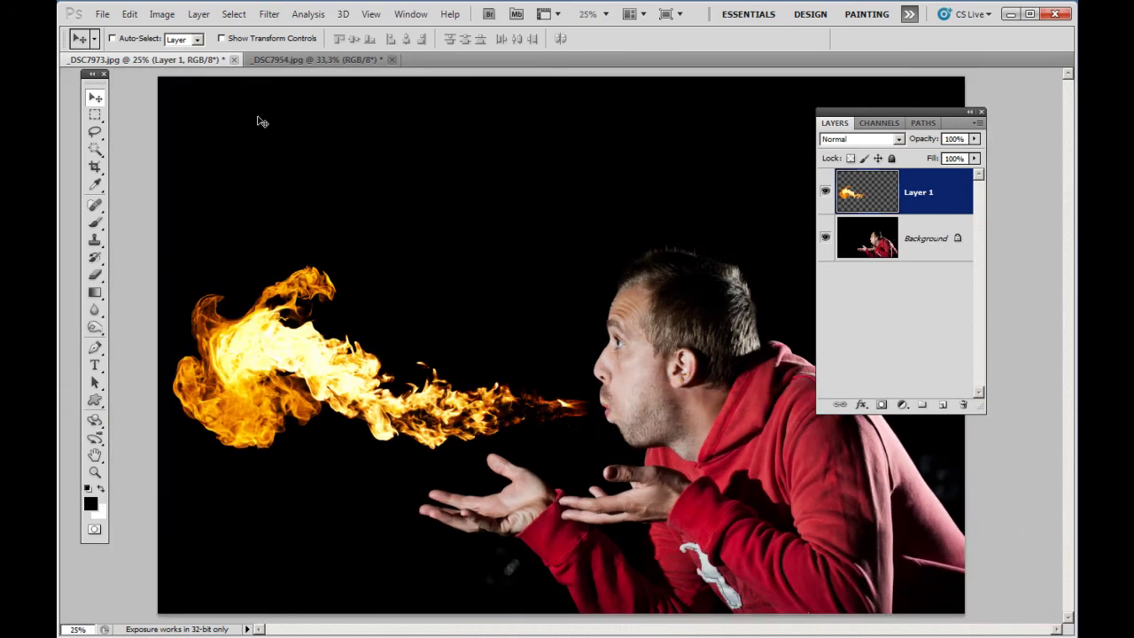
{"action": "key", "text": "ctrl+t"}
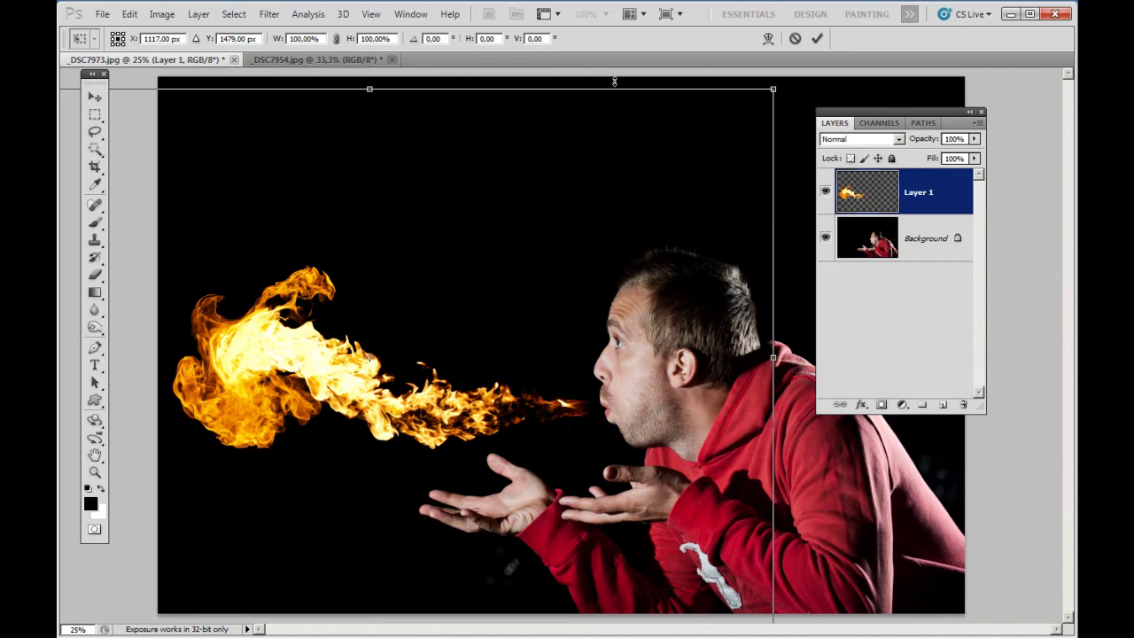
{"action": "left_click_drag", "start_coordinate": [769, 92], "coordinate": [747, 107]}
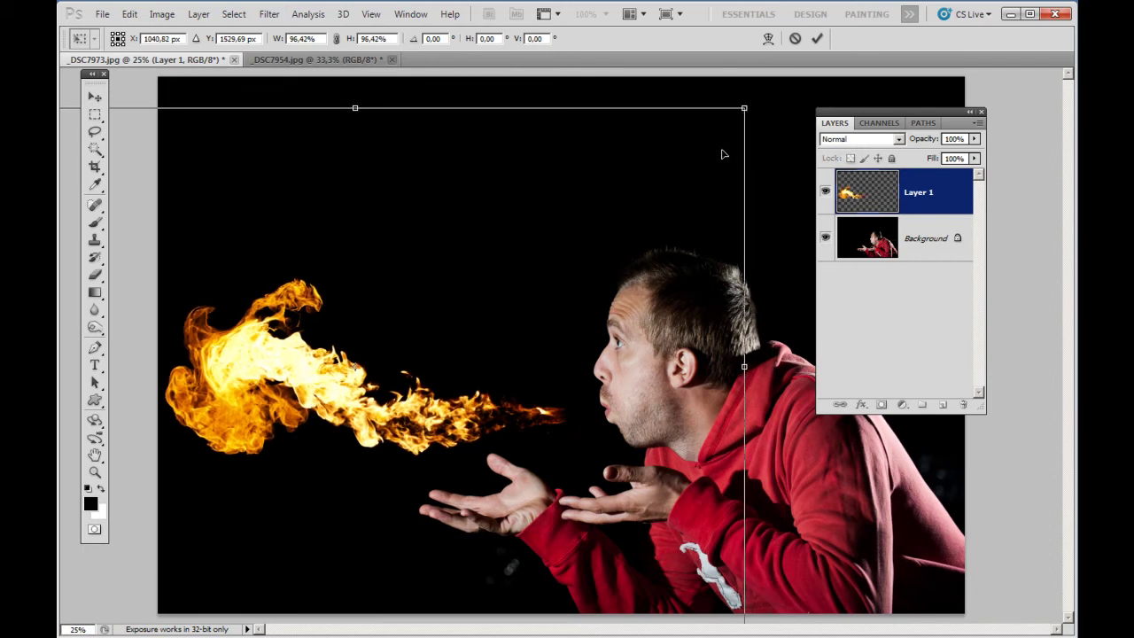
{"action": "key", "text": "Return"}
{"action": "left_click_drag", "start_coordinate": [474, 425], "coordinate": [485, 423]}
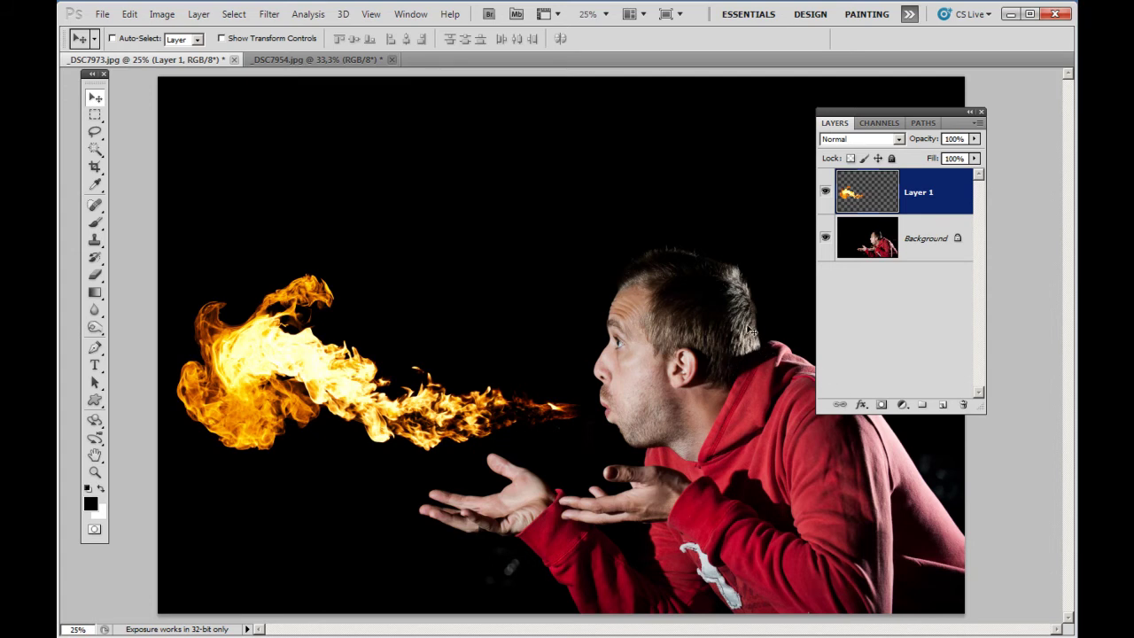
Unlock the Background into Layer 0 and select it together with Layer 1
{"action": "key", "text": "alt"}
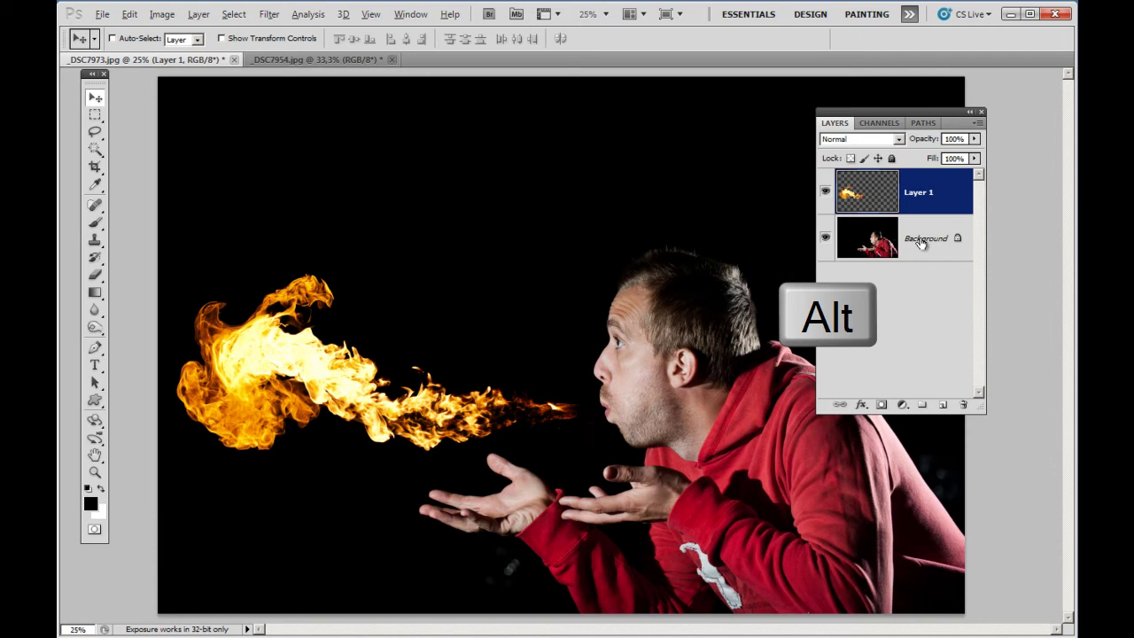
{"action": "double_click", "coordinate": [921, 241], "text": "alt"}
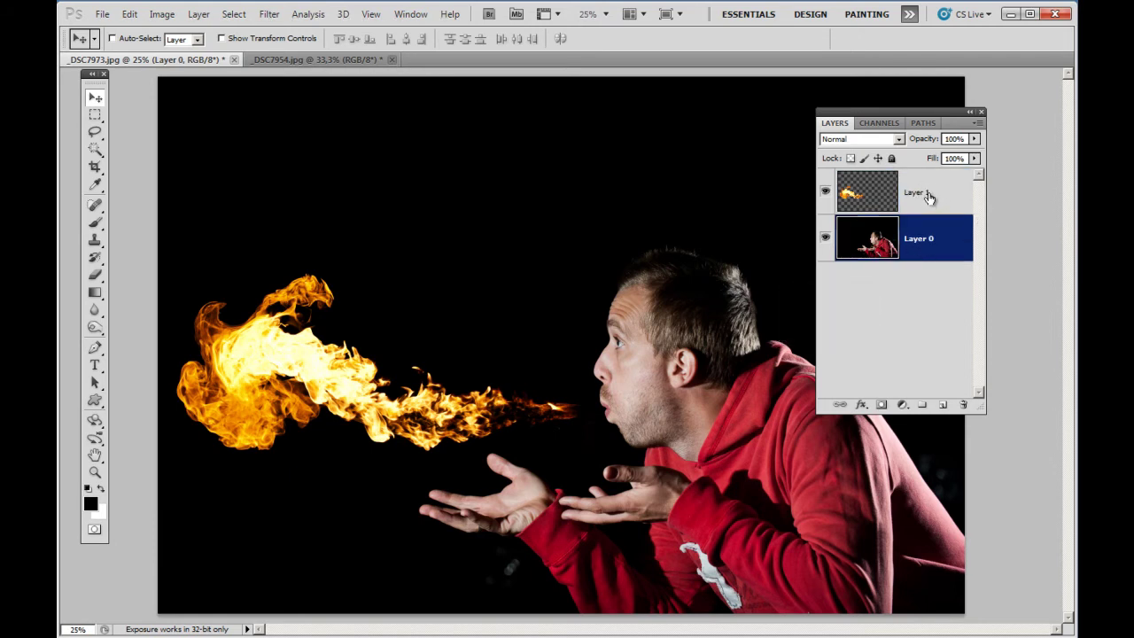
{"action": "left_click", "coordinate": [933, 209], "text": "shift"}
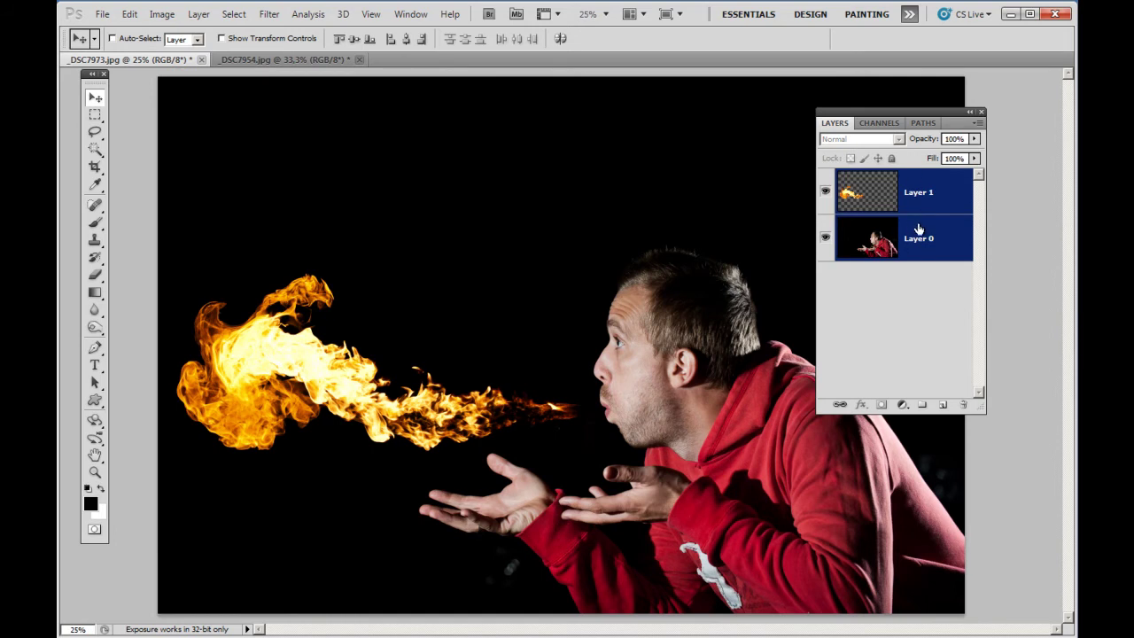
Flip both layers horizontally and shift the man and flame to the right
{"action": "key", "text": "ctrl+t"}
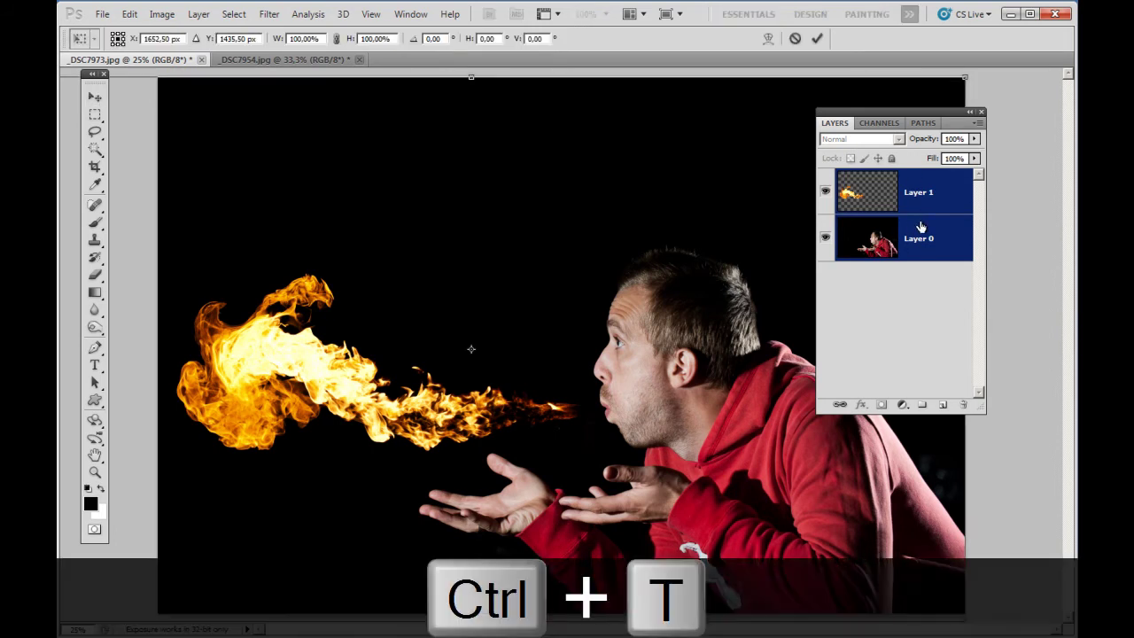
{"action": "right_click", "coordinate": [462, 249]}
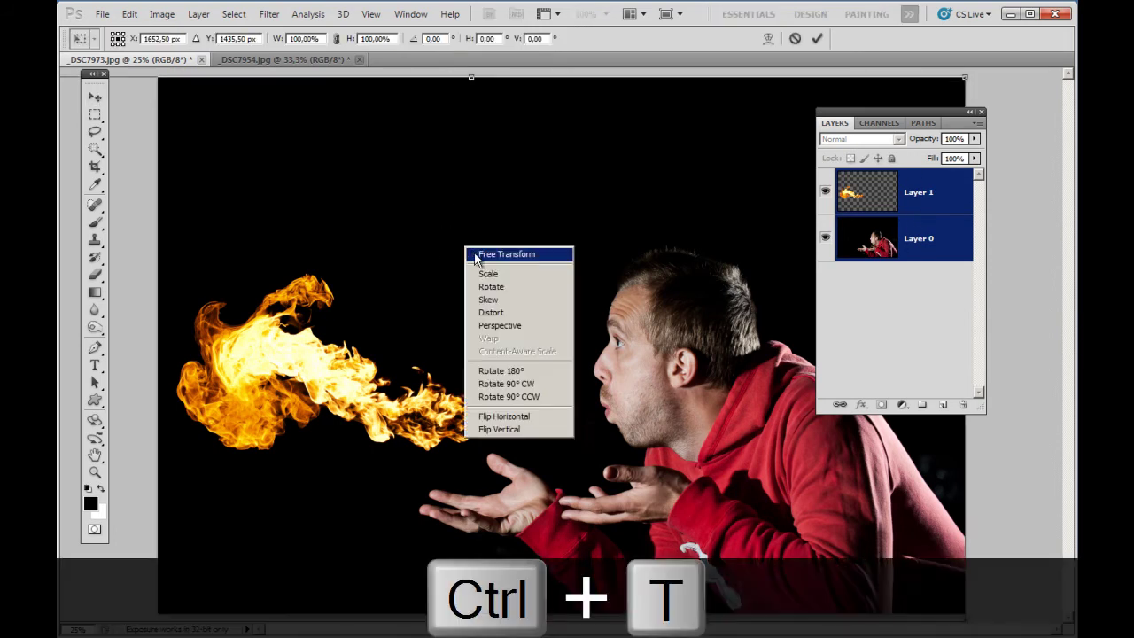
{"action": "left_click", "coordinate": [519, 418]}
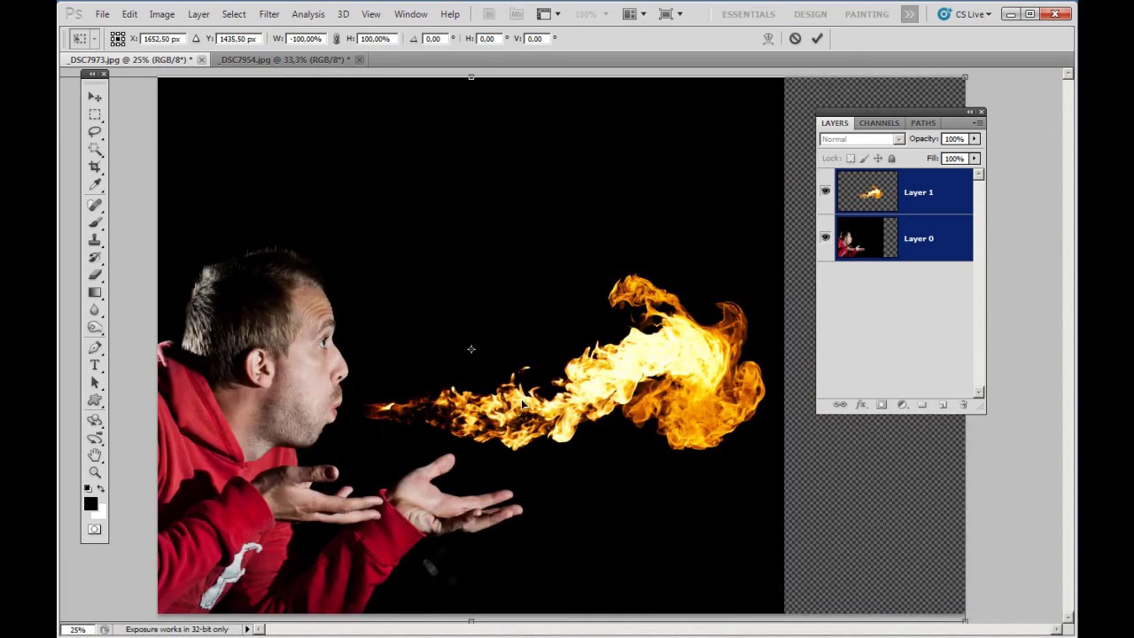
{"action": "left_click", "coordinate": [816, 39]}
{"action": "left_click_drag", "start_coordinate": [510, 345], "coordinate": [646, 350]}
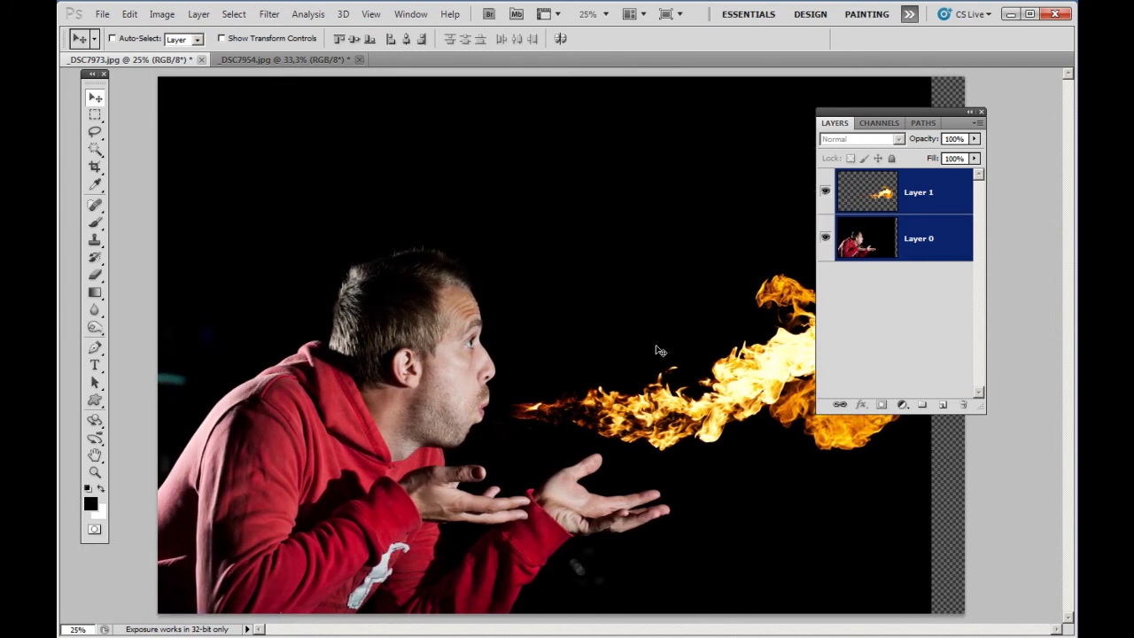
{"action": "key", "text": "ctrl+minus"}
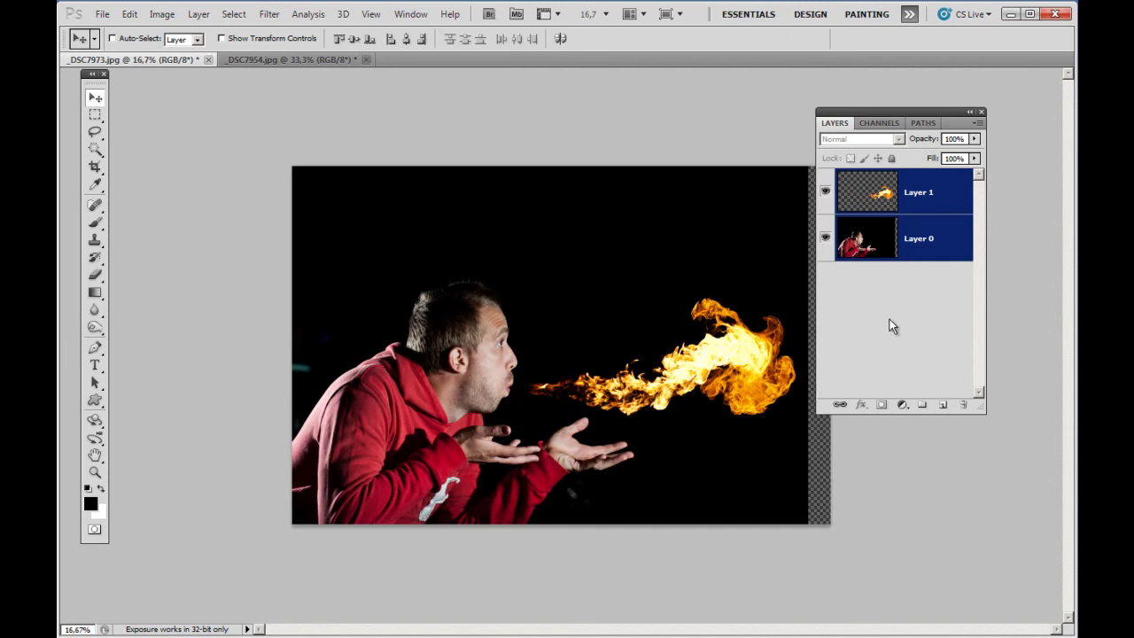
Add a black-filled Layer 2 under the man and merge Layer 0 down onto it
{"action": "left_click", "coordinate": [899, 306]}
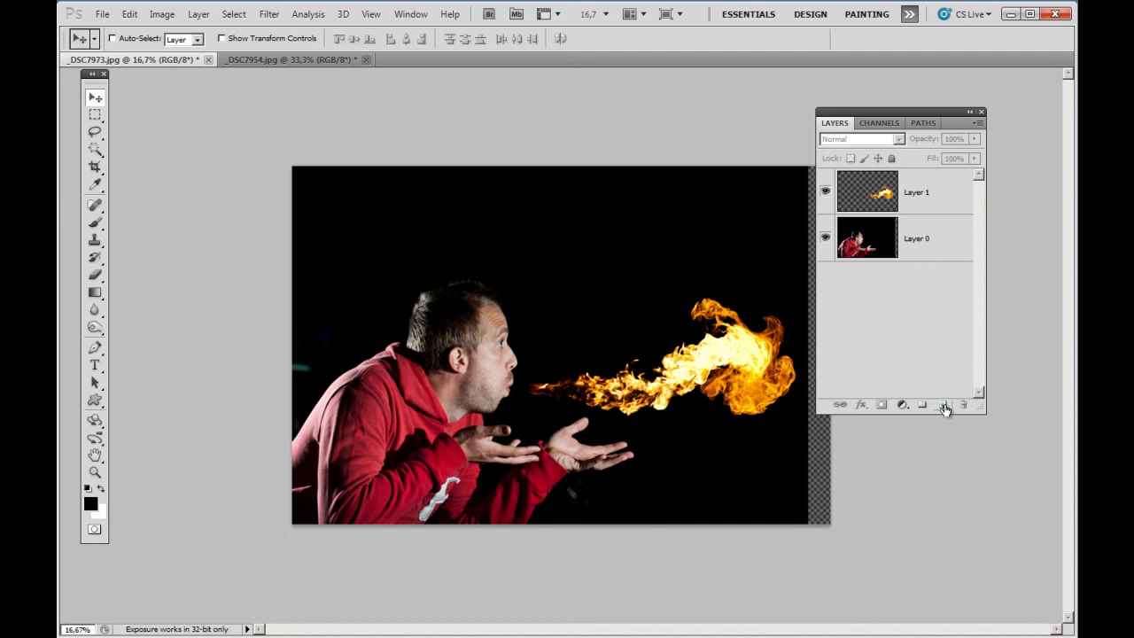
{"action": "left_click", "coordinate": [944, 406], "text": "ctrl"}
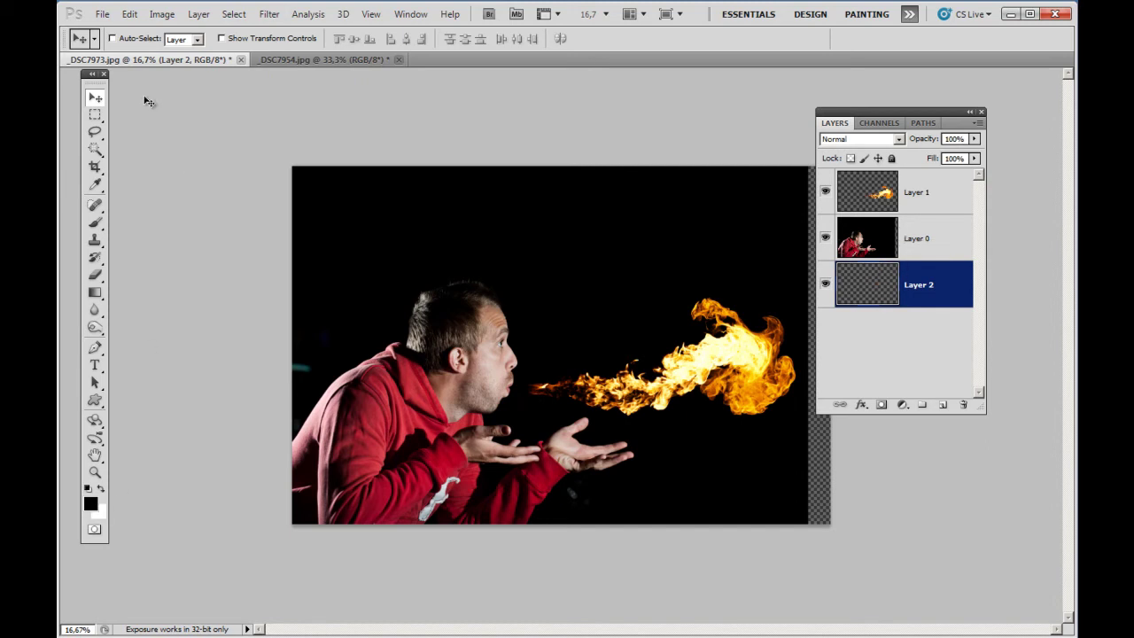
{"action": "key", "text": "alt+BackSpace"}
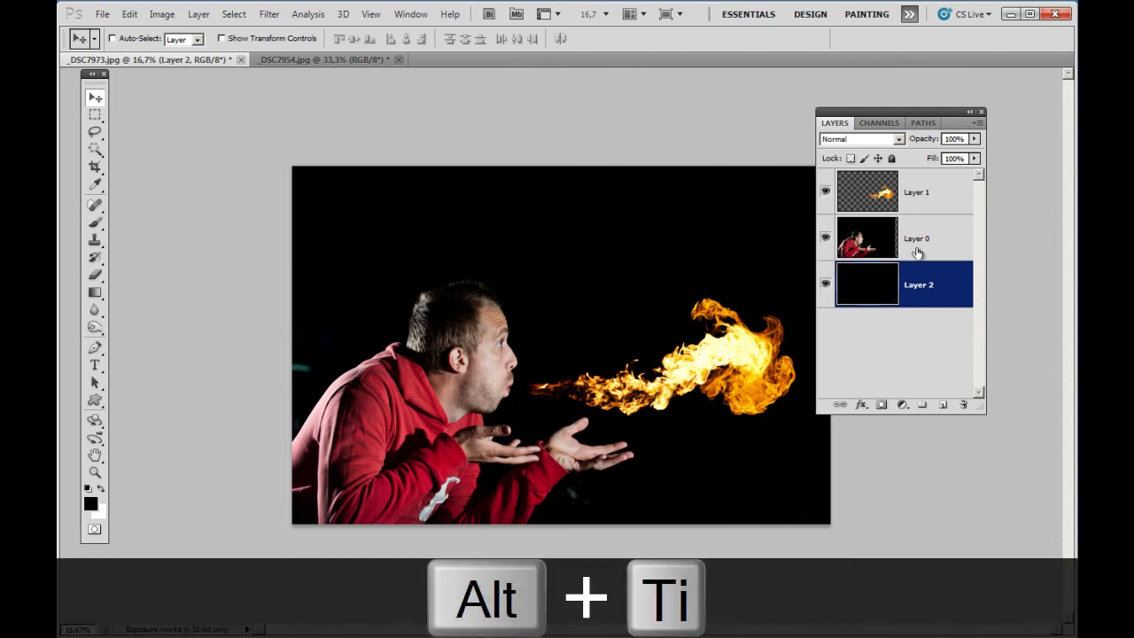
{"action": "left_click", "coordinate": [918, 253]}
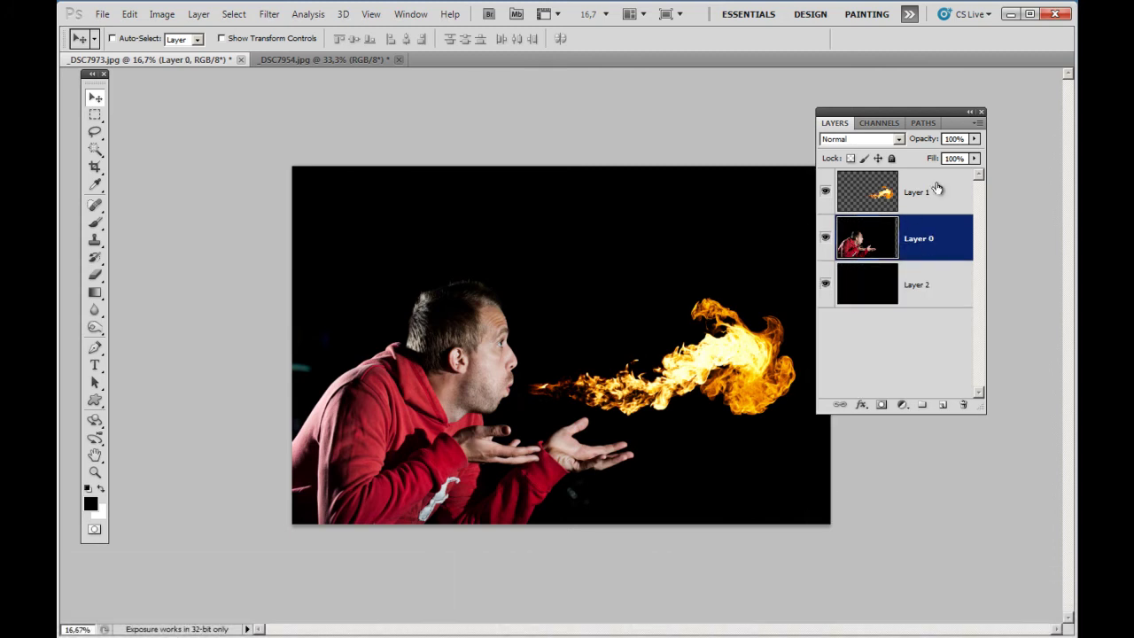
{"action": "key", "text": "ctrl+e"}
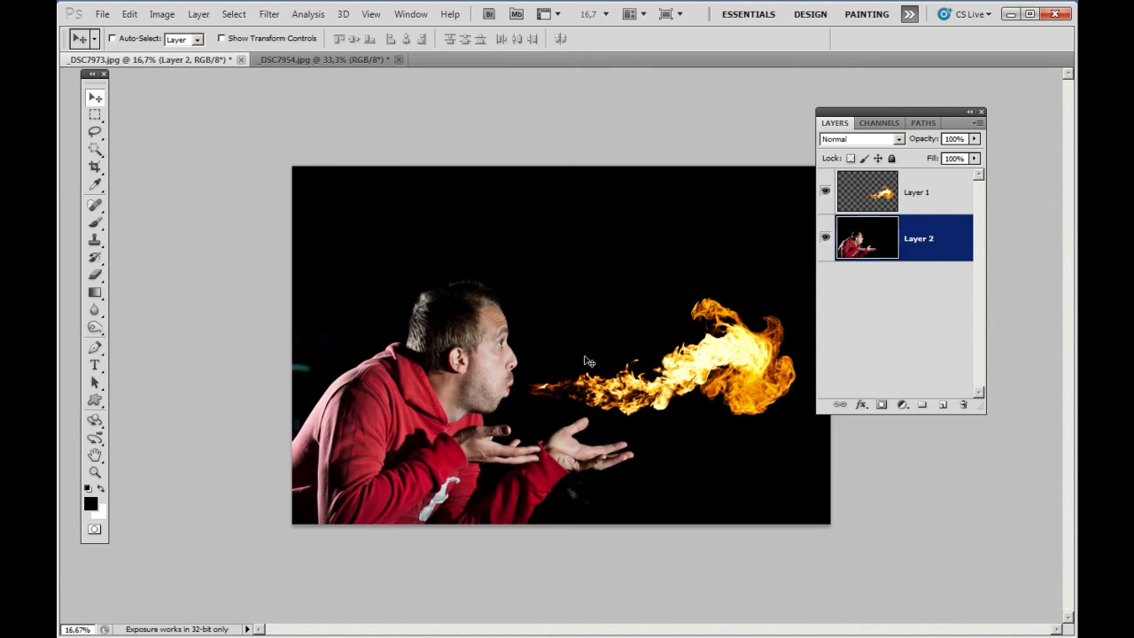
{"action": "key", "text": "ctrl+plus"}
{"action": "key", "text": "ctrl+plus"}
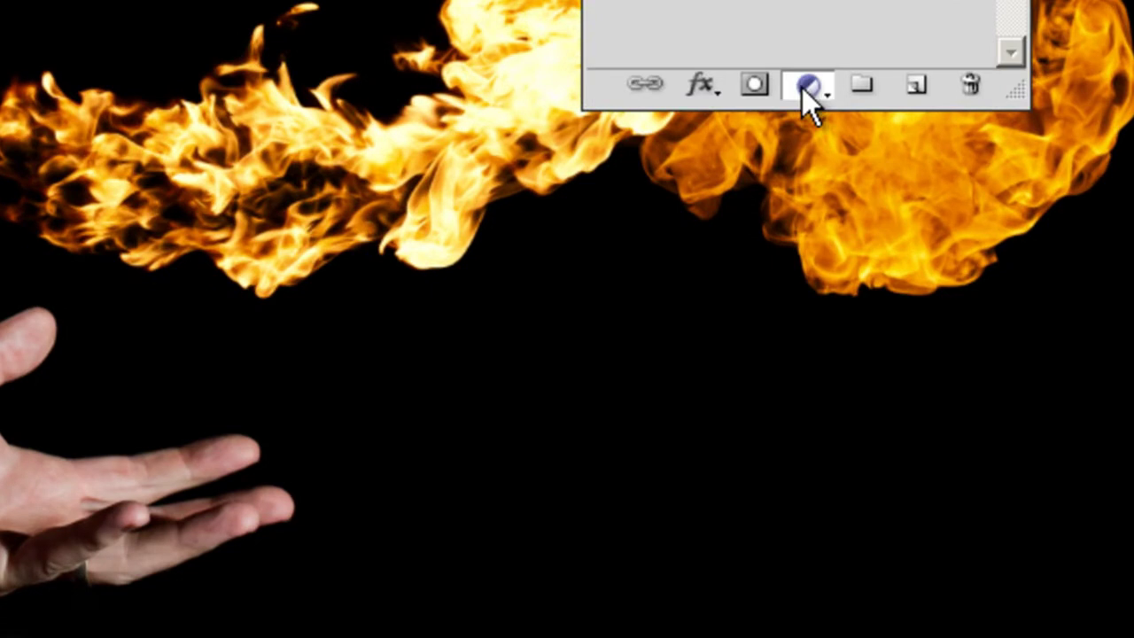
Add a Photo Filter adjustment layer using Warming Filter (85) at density 82
{"action": "left_click", "coordinate": [804, 86]}
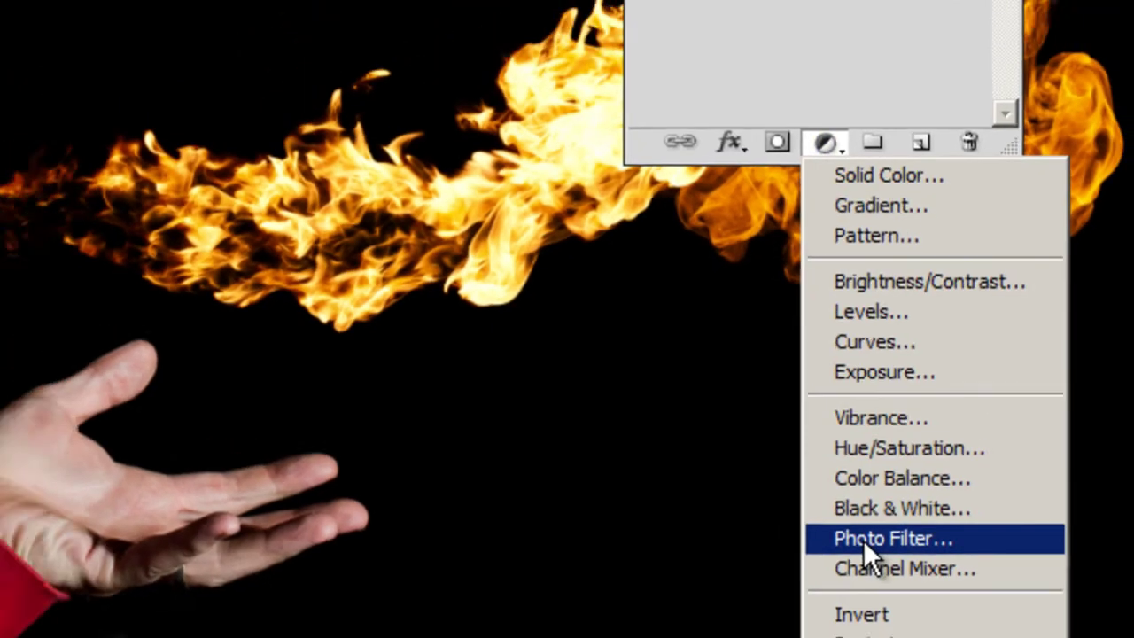
{"action": "left_click", "coordinate": [877, 532]}
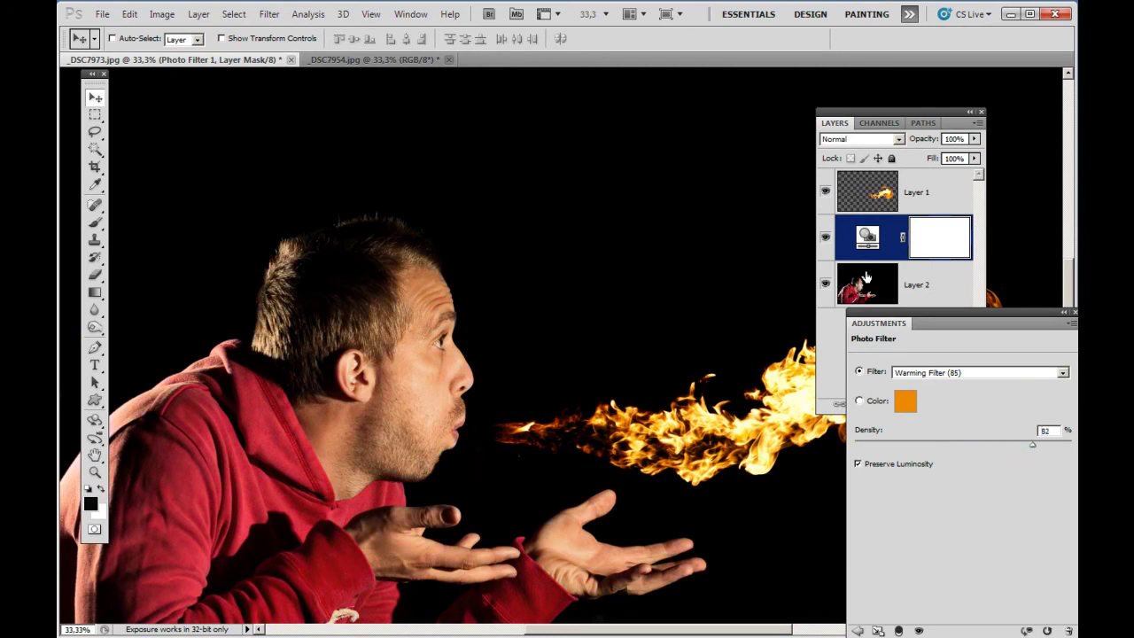
{"action": "left_click", "coordinate": [912, 376]}
{"action": "left_click", "coordinate": [917, 382]}
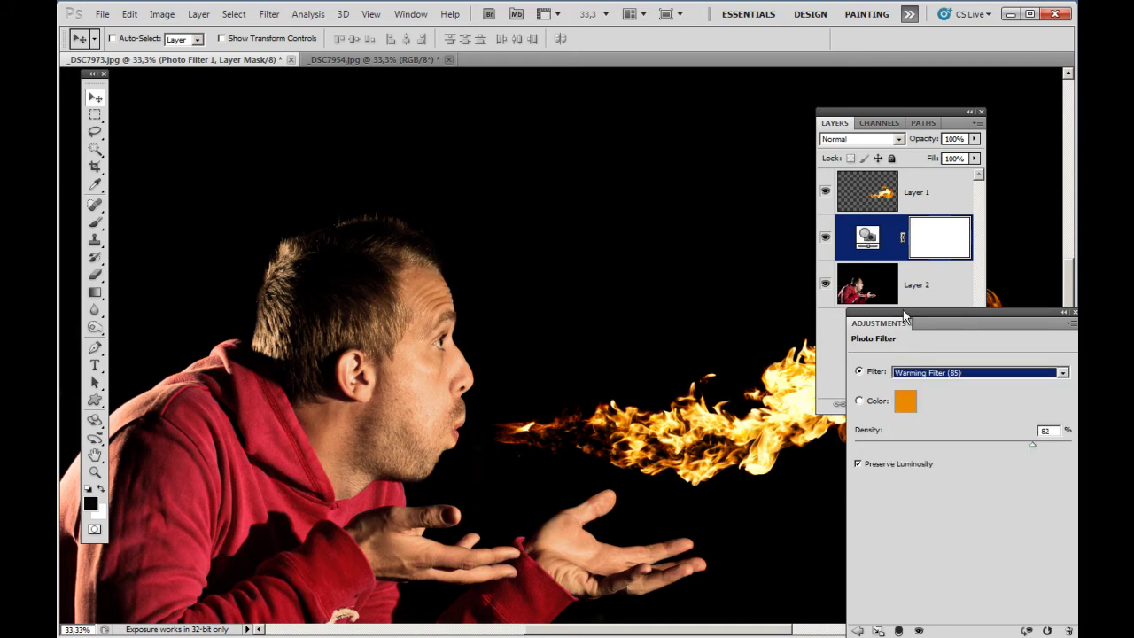
{"action": "left_click", "coordinate": [852, 239]}
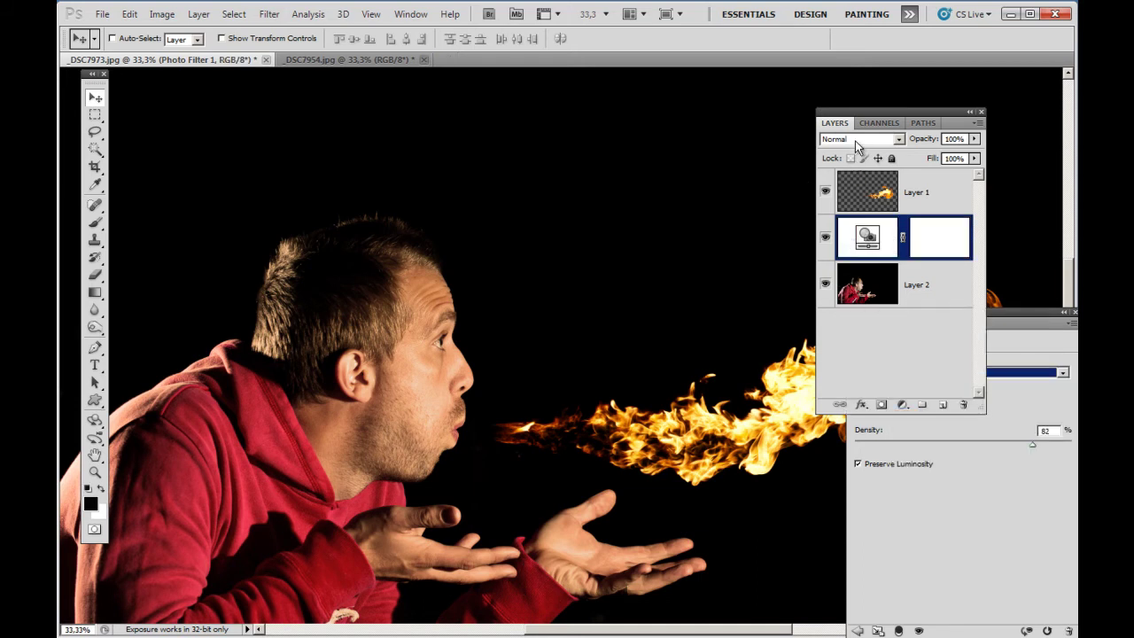
{"action": "left_click_drag", "start_coordinate": [999, 314], "coordinate": [975, 290]}
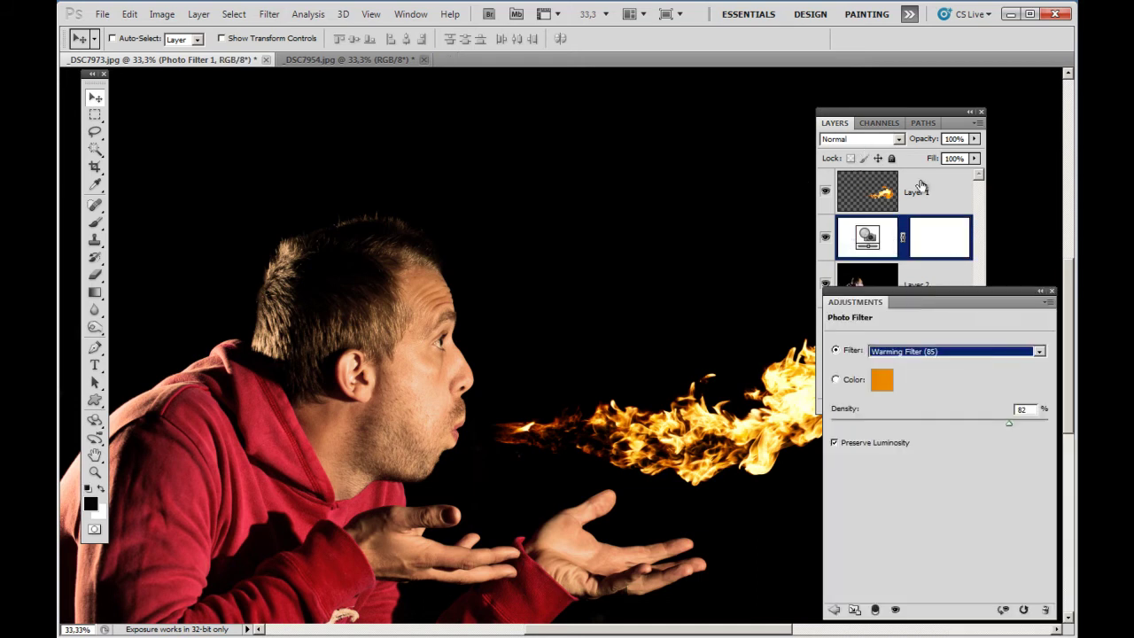
Blend the photo filter layer in Linear Burn at 45% opacity and compare before and after
{"action": "left_click", "coordinate": [870, 140]}
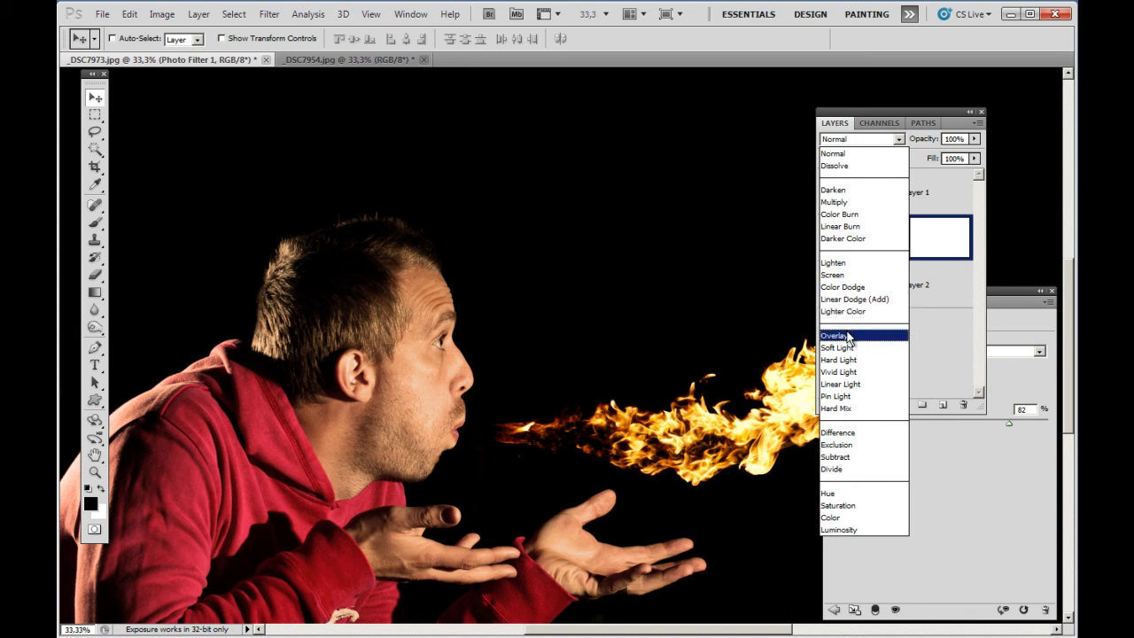
{"action": "left_click", "coordinate": [836, 227]}
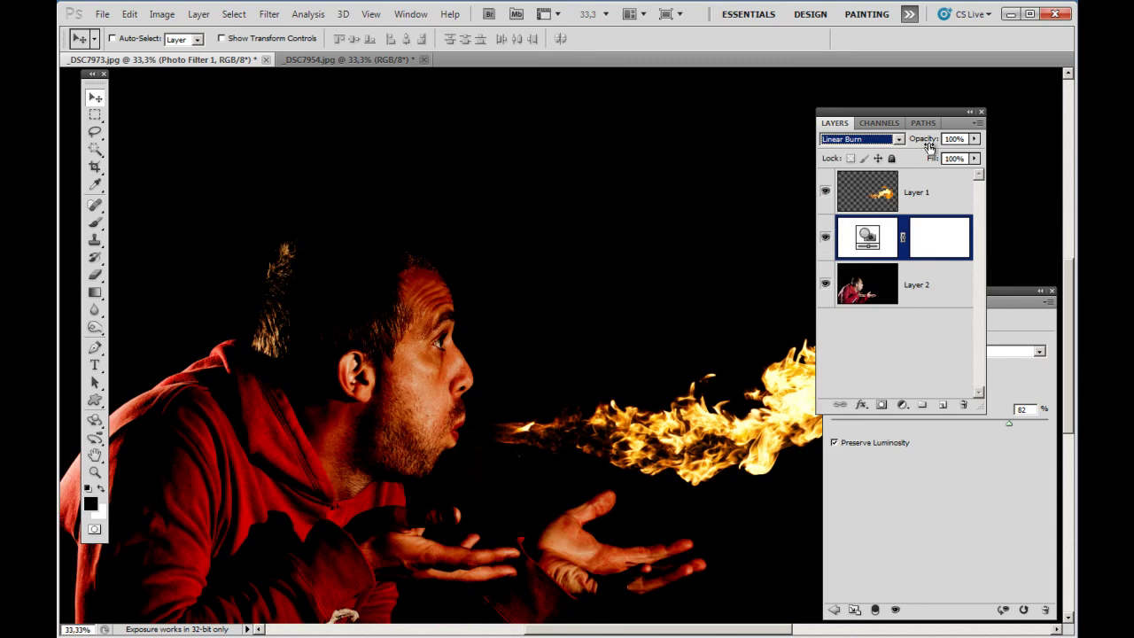
{"action": "left_click_drag", "start_coordinate": [925, 141], "coordinate": [897, 145]}
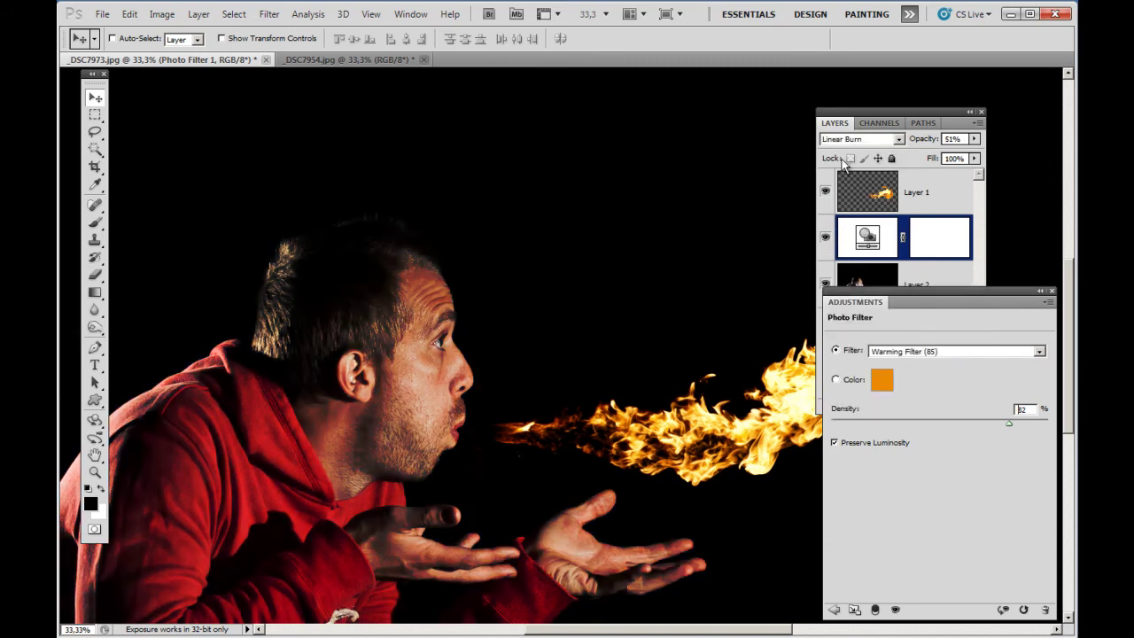
{"action": "left_click_drag", "start_coordinate": [918, 144], "coordinate": [915, 143]}
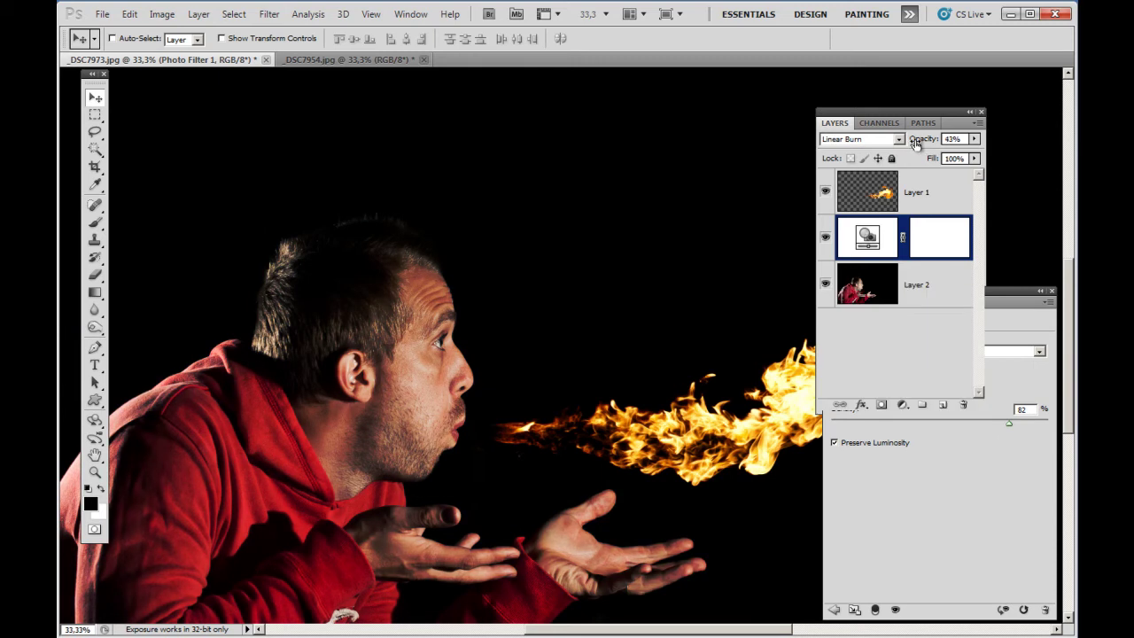
{"action": "left_click", "coordinate": [826, 237]}
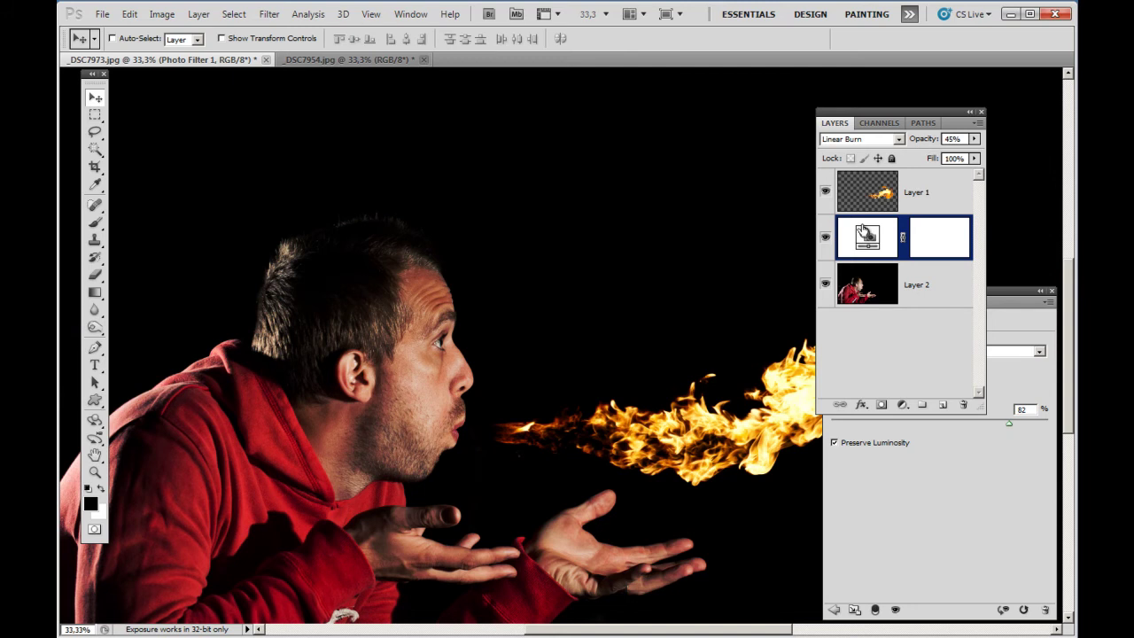
{"action": "key", "text": "ctrl+minus"}
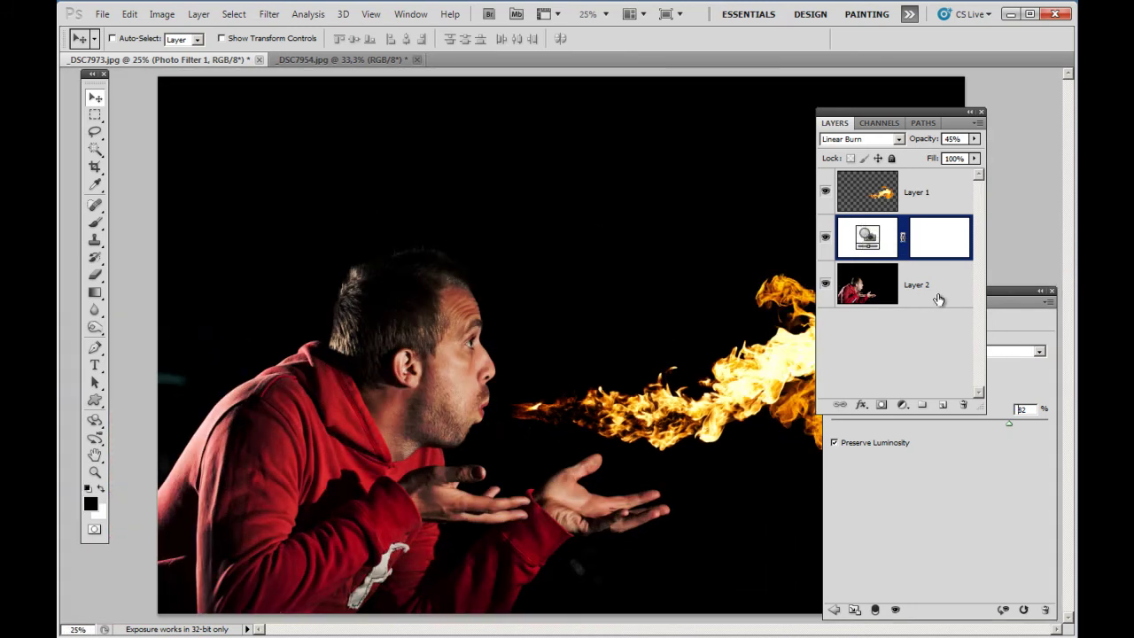
{"action": "left_click", "coordinate": [903, 405]}
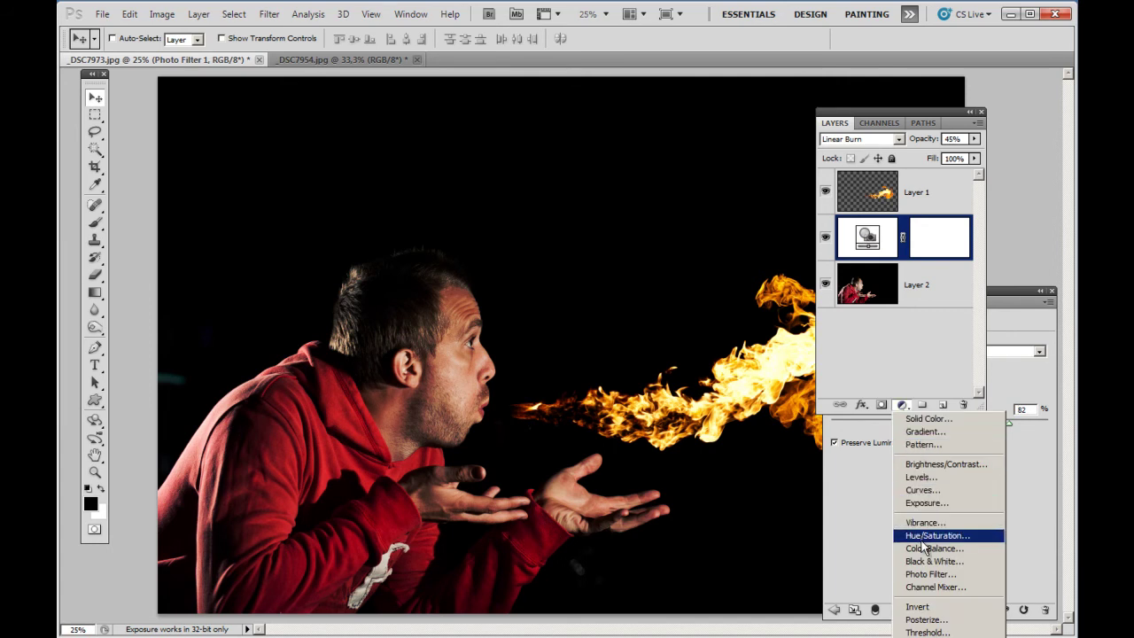
Add a Curves 1 adjustment layer in Difference blend mode with its mask inverted to black
{"action": "left_click", "coordinate": [921, 490]}
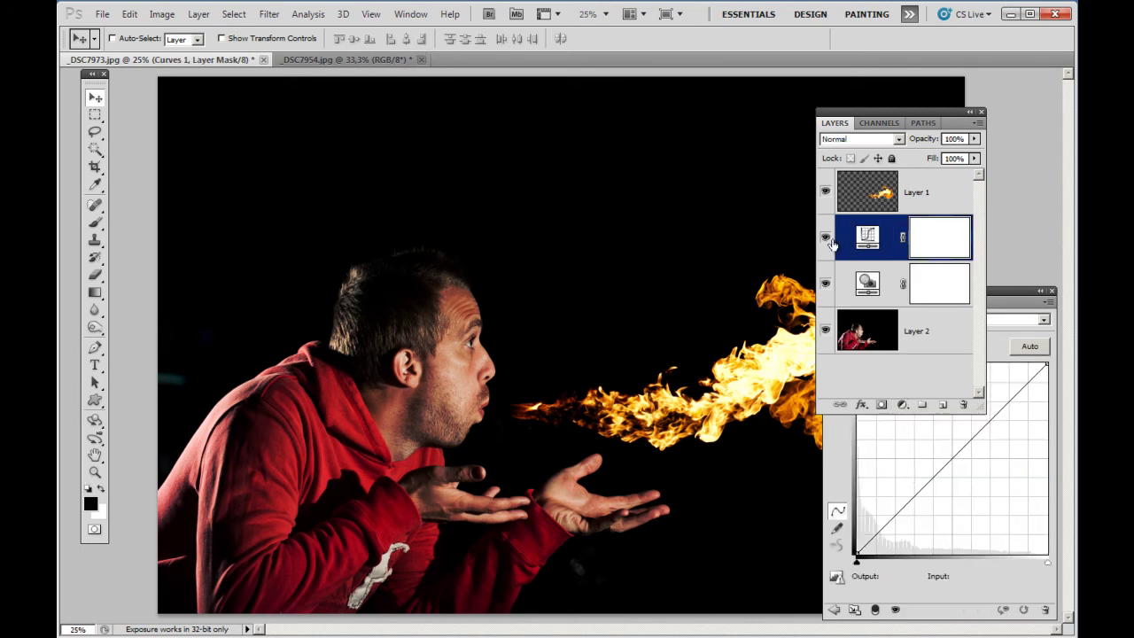
{"action": "mouse_move", "coordinate": [1010, 302]}
{"action": "left_mouse_down"}
{"action": "mouse_move", "coordinate": [900, 254]}
{"action": "mouse_move", "coordinate": [973, 255]}
{"action": "left_mouse_up"}
{"action": "left_click", "coordinate": [972, 252]}
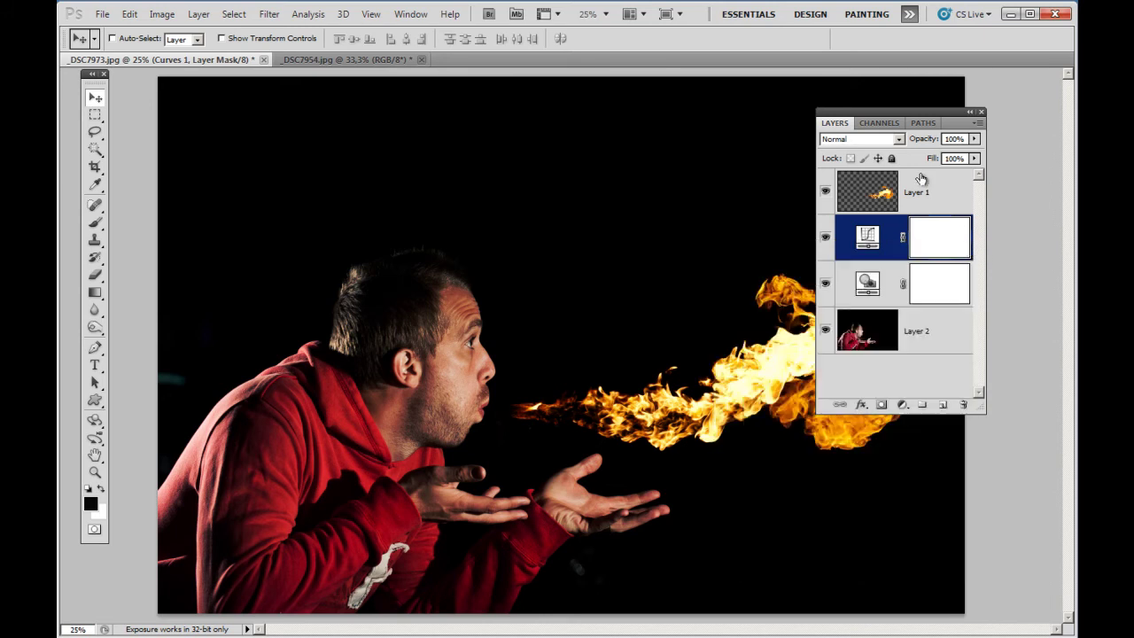
{"action": "left_click", "coordinate": [860, 140]}
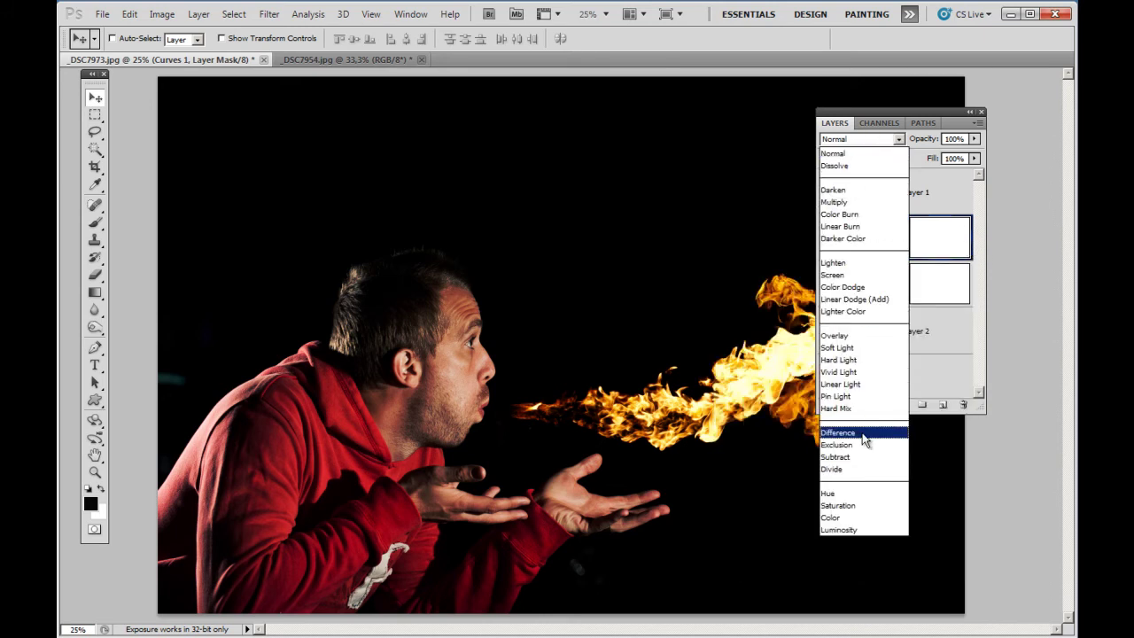
{"action": "left_click", "coordinate": [862, 433]}
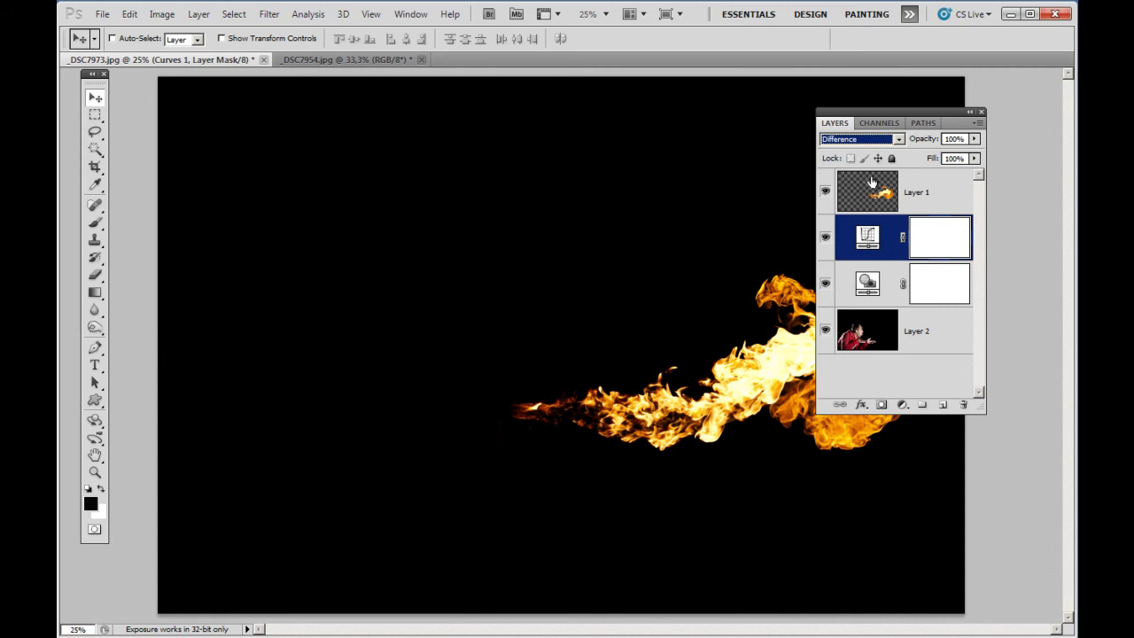
{"action": "key", "text": "ctrl+i"}
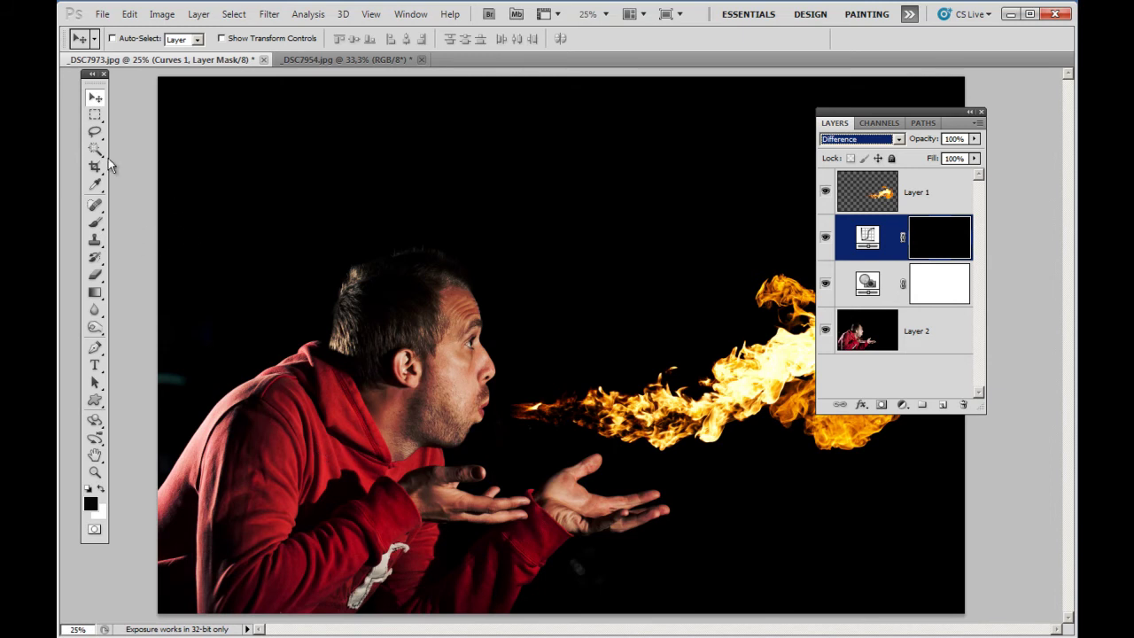
Set up a very large brush, about 600 px, with white as the painting colour
{"action": "key", "text": "b"}
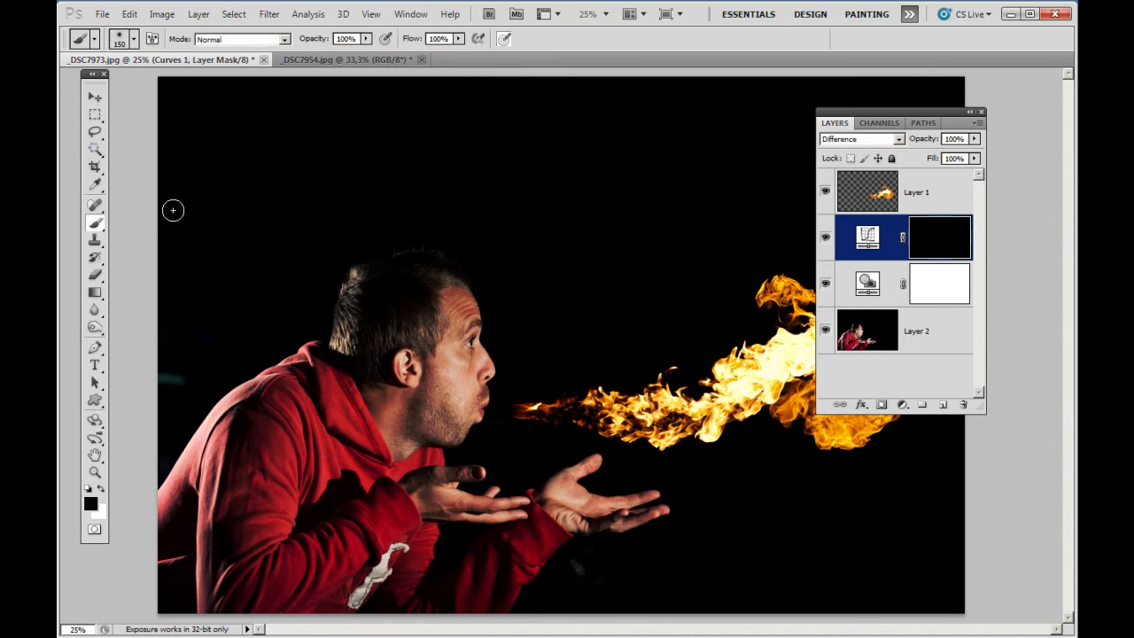
{"action": "key", "text": "bracketright"}
{"action": "key", "text": "bracketright"}
{"action": "key", "text": "bracketright"}
{"action": "key", "text": "bracketright"}
{"action": "key", "text": "bracketright"}
{"action": "key", "text": "bracketright"}
{"action": "key", "text": "bracketright"}
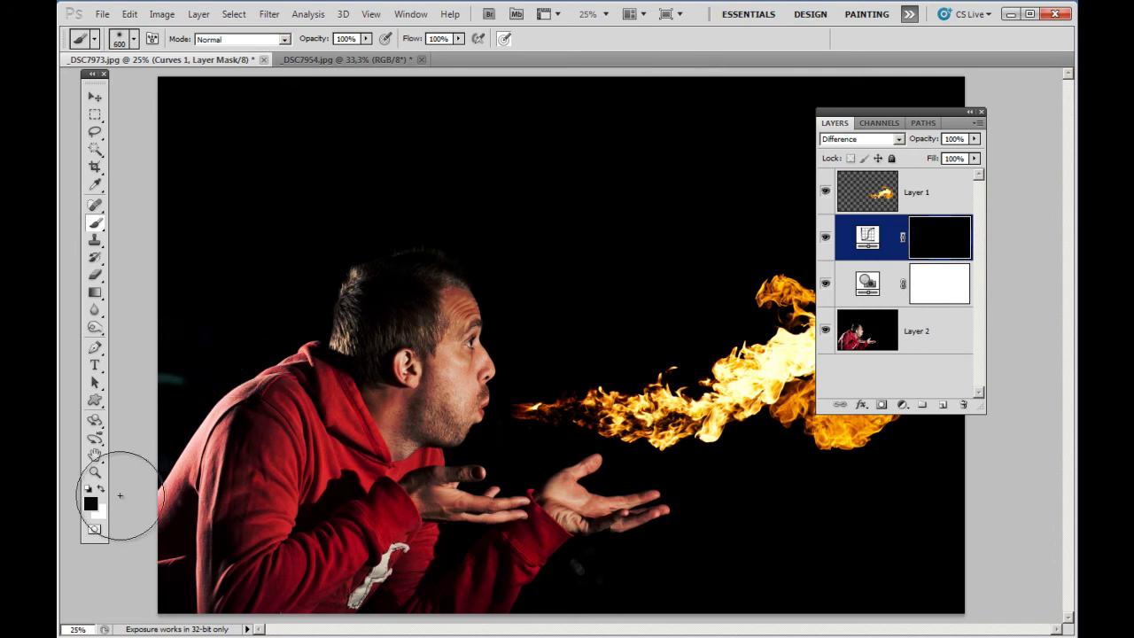
{"action": "left_click", "coordinate": [101, 488]}
{"action": "left_click", "coordinate": [232, 607]}
{"action": "key", "text": "bracketright"}
{"action": "key", "text": "bracketright"}
{"action": "key", "text": "bracketright"}
Paint white on the Curves mask over the lower hoodie, left side and bottom edge
{"action": "mouse_move", "coordinate": [517, 601]}
{"action": "left_mouse_down"}
{"action": "mouse_move", "coordinate": [165, 506]}
{"action": "mouse_move", "coordinate": [275, 278]}
{"action": "left_mouse_up"}
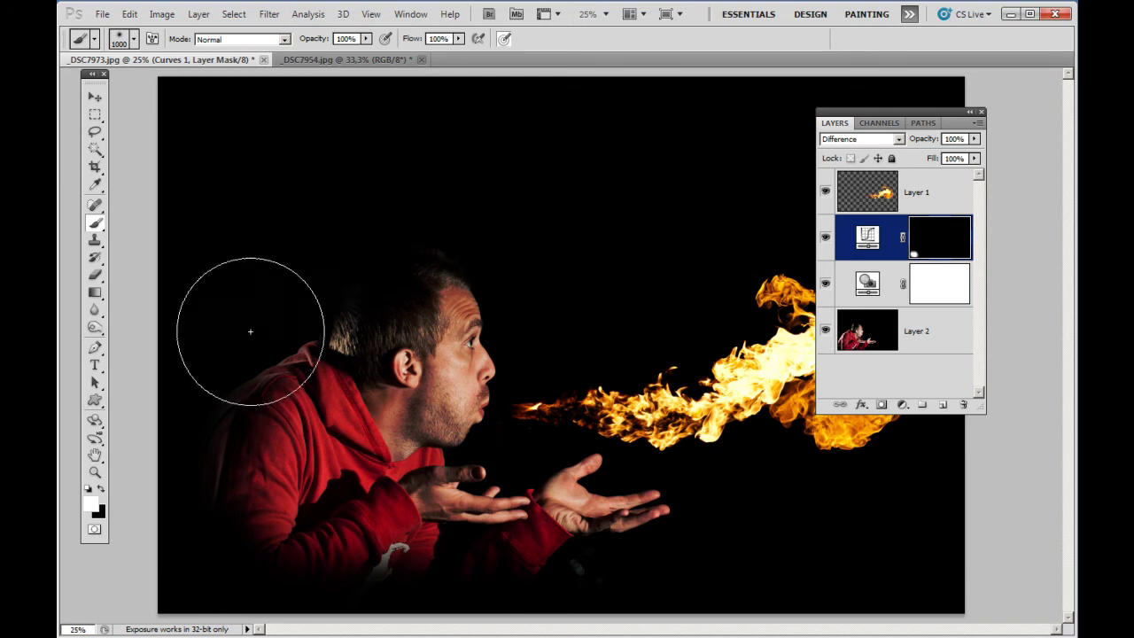
{"action": "left_click_drag", "start_coordinate": [275, 277], "coordinate": [304, 544]}
{"action": "mouse_move", "coordinate": [581, 599]}
{"action": "left_mouse_down"}
{"action": "mouse_move", "coordinate": [196, 496]}
{"action": "mouse_move", "coordinate": [248, 213]}
{"action": "mouse_move", "coordinate": [351, 189]}
{"action": "mouse_move", "coordinate": [241, 324]}
{"action": "left_mouse_up"}
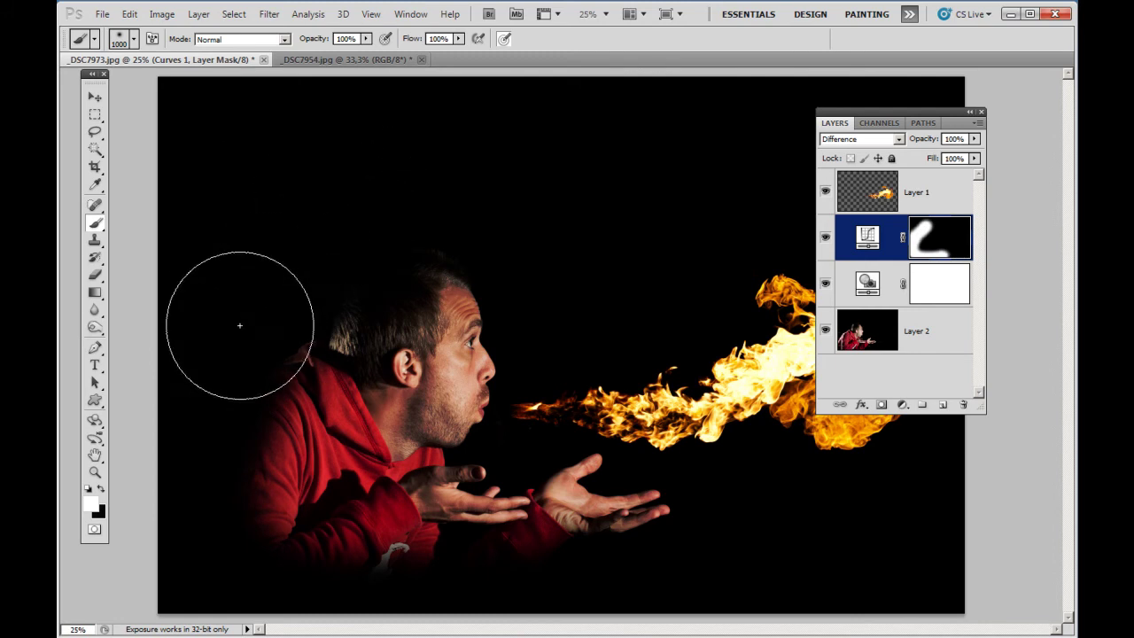
{"action": "left_click", "coordinate": [942, 194]}
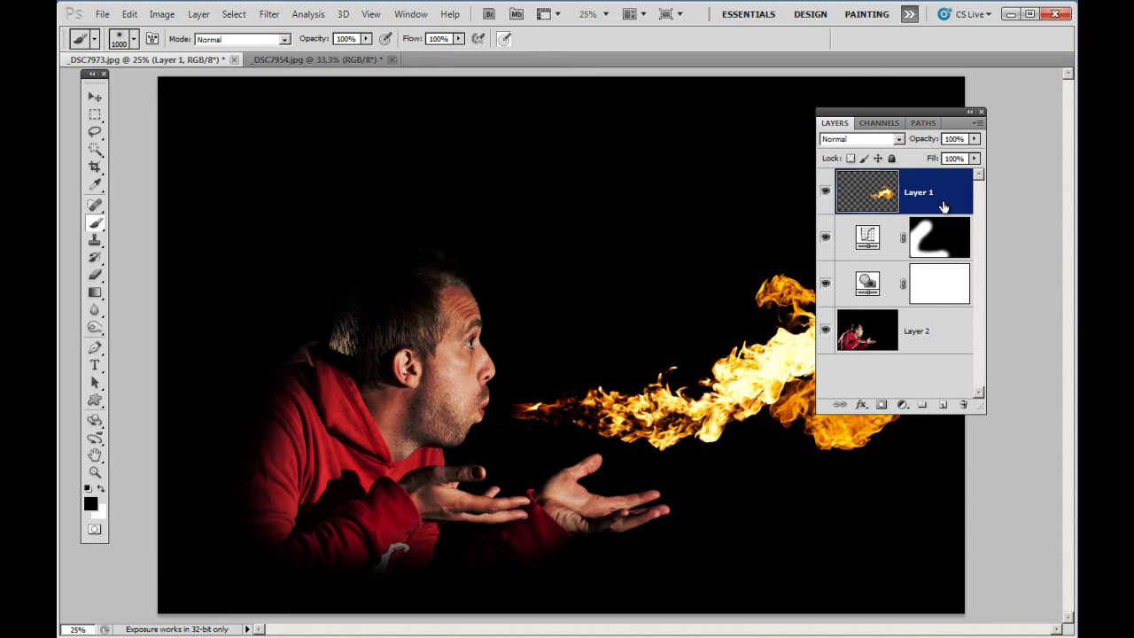
Stamp all visible layers into a new top Layer 3
{"action": "key", "text": "ctrl+shift+alt+e"}
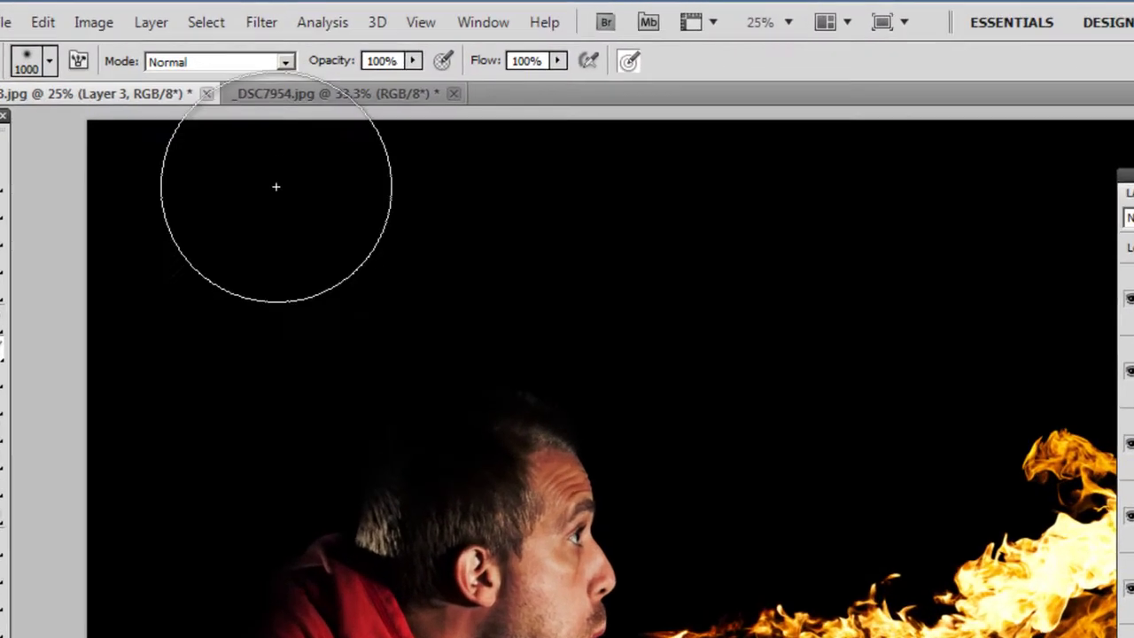
{"action": "left_click", "coordinate": [252, 28]}
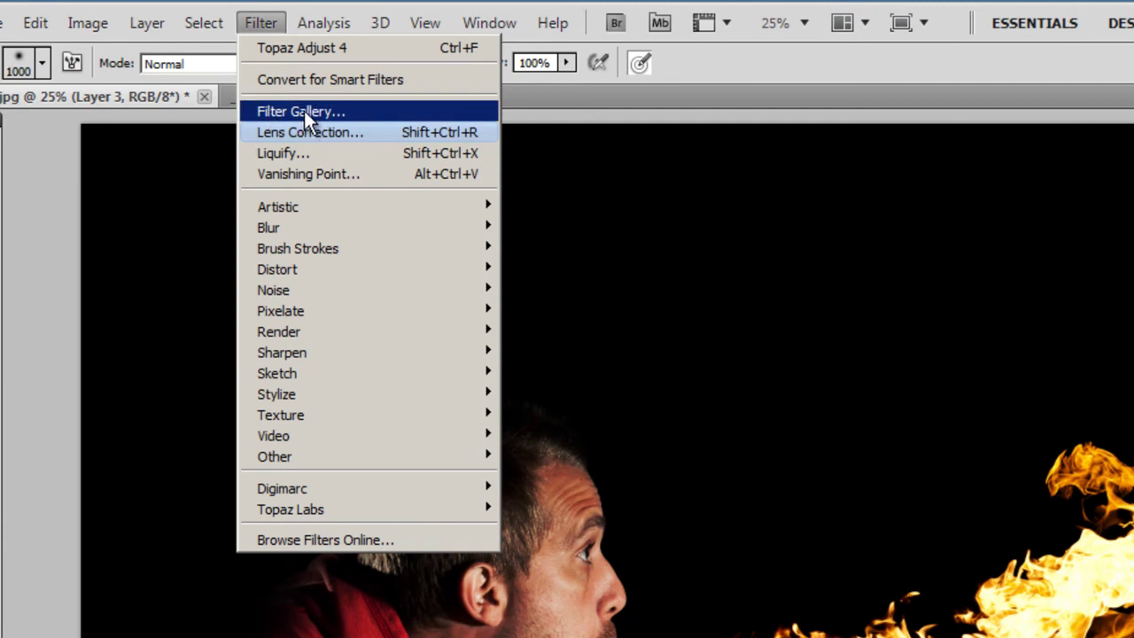
{"action": "left_click", "coordinate": [310, 111]}
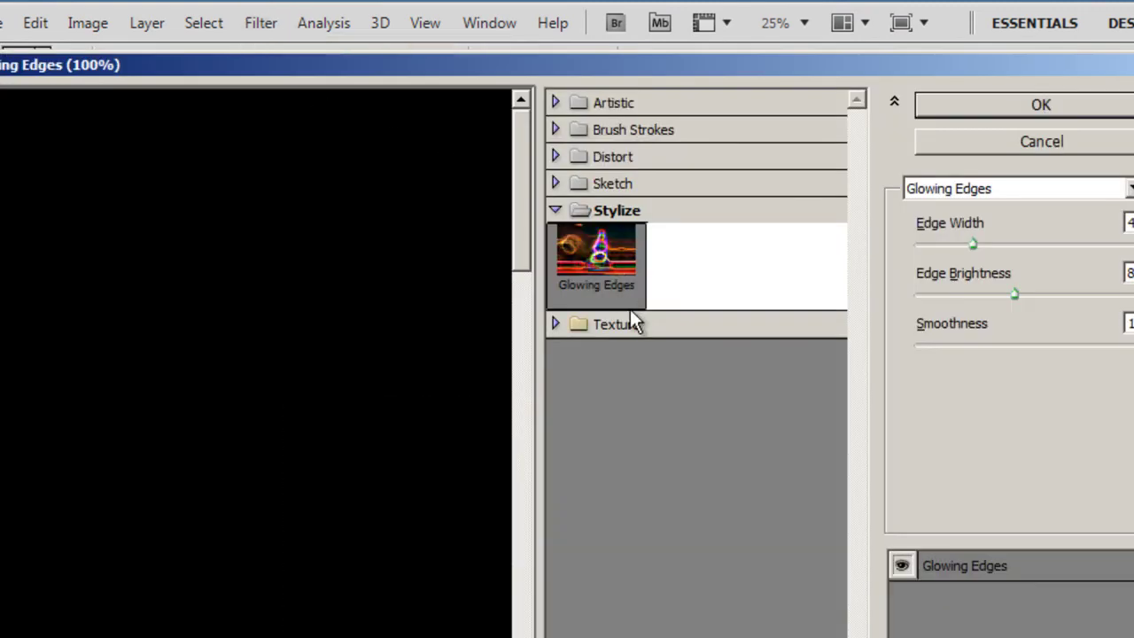
Apply the Glowing Edges filter to Layer 3 with edge brightness lowered to 5
{"action": "left_click", "coordinate": [558, 211]}
{"action": "left_click", "coordinate": [557, 209]}
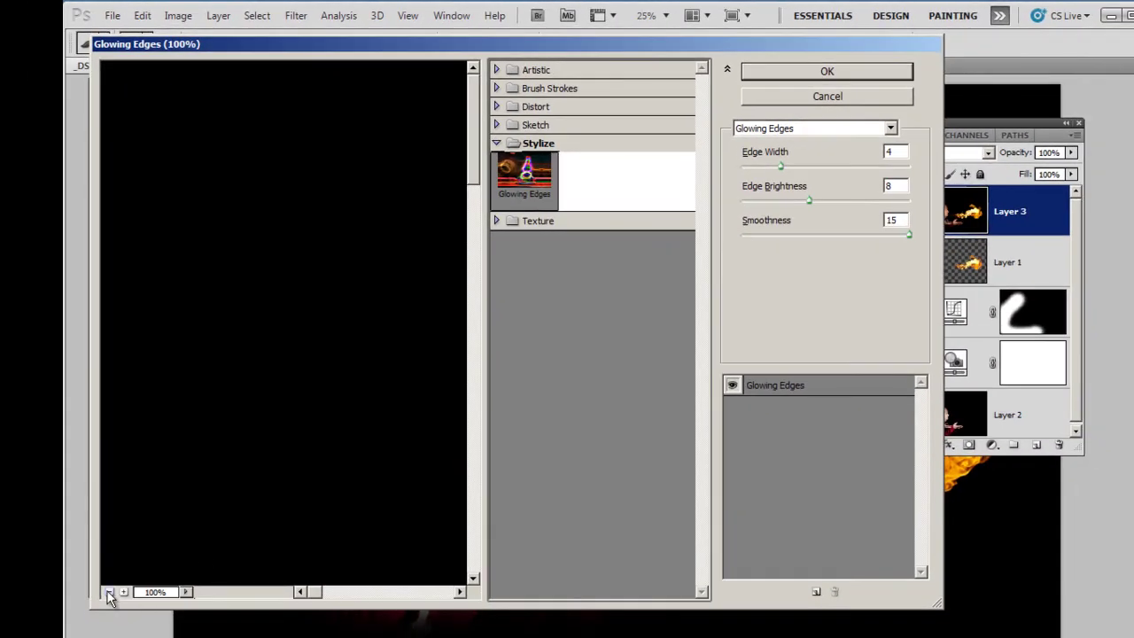
{"action": "left_click", "coordinate": [107, 592]}
{"action": "left_click", "coordinate": [107, 592]}
{"action": "mouse_move", "coordinate": [161, 552]}
{"action": "left_mouse_down"}
{"action": "mouse_move", "coordinate": [194, 245]}
{"action": "mouse_move", "coordinate": [265, 229]}
{"action": "left_mouse_up"}
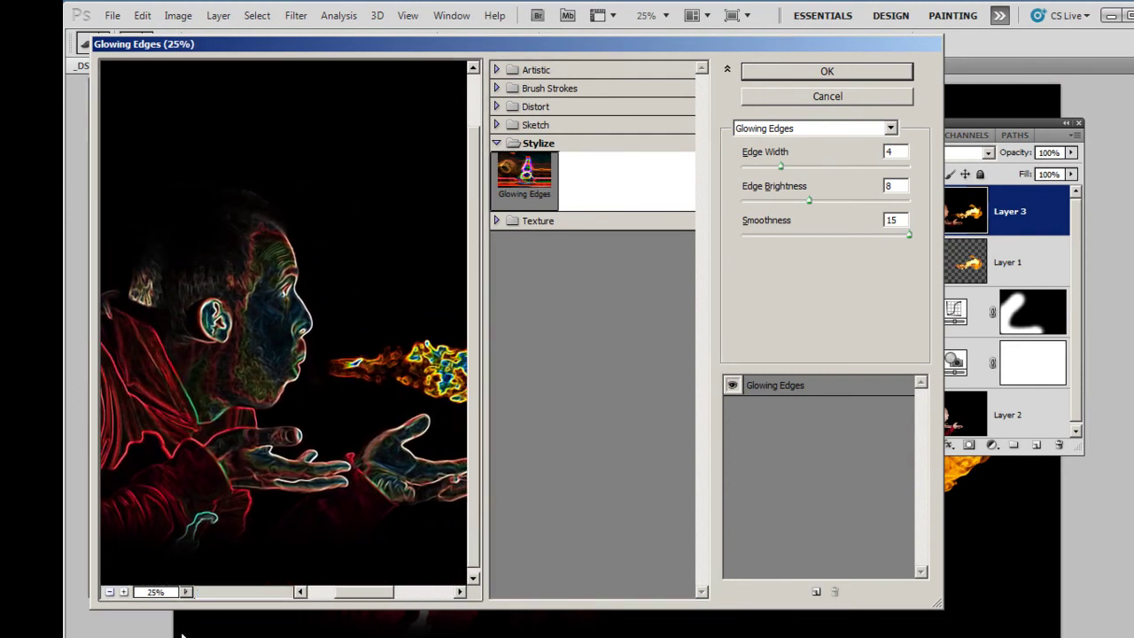
{"action": "left_click", "coordinate": [124, 592]}
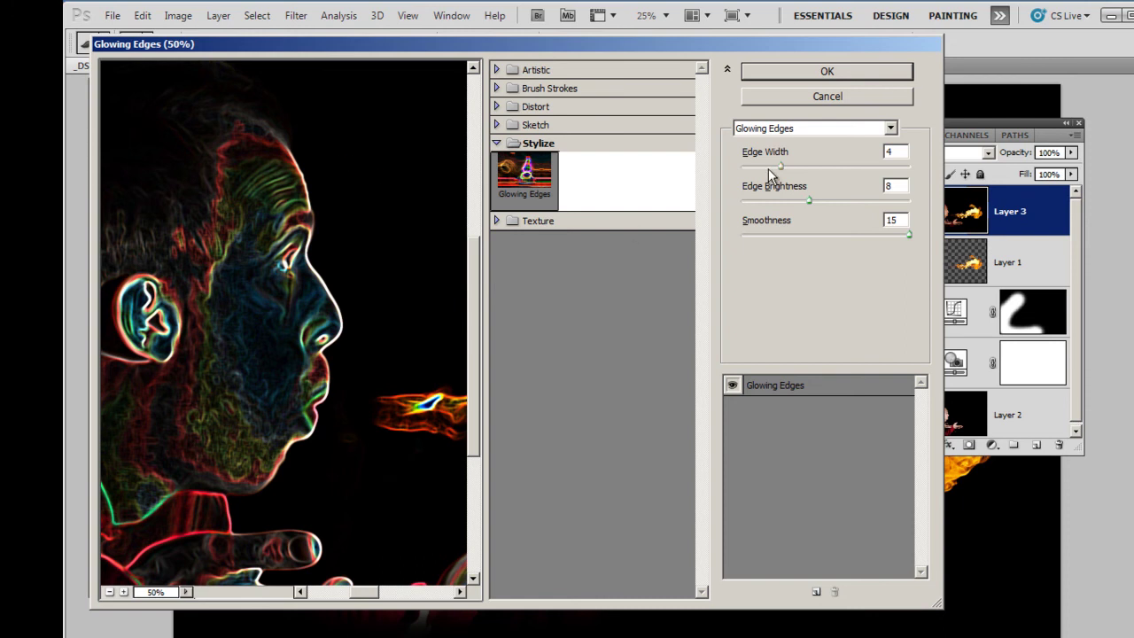
{"action": "mouse_move", "coordinate": [809, 200]}
{"action": "left_mouse_down"}
{"action": "mouse_move", "coordinate": [784, 200]}
{"action": "mouse_move", "coordinate": [811, 200]}
{"action": "left_mouse_up"}
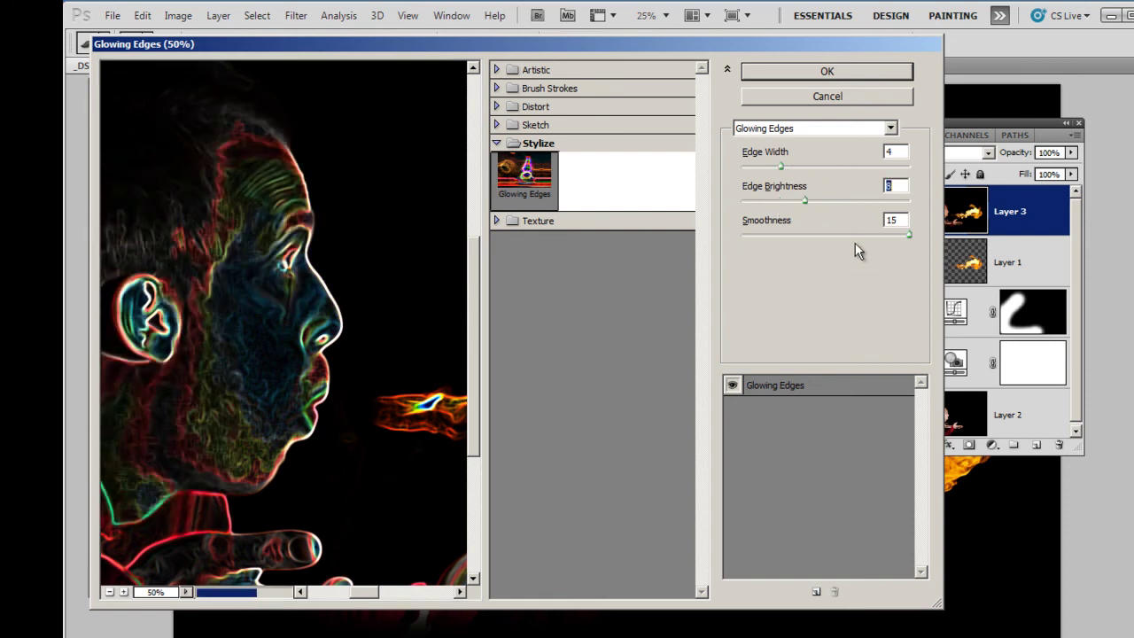
{"action": "left_click", "coordinate": [795, 70]}
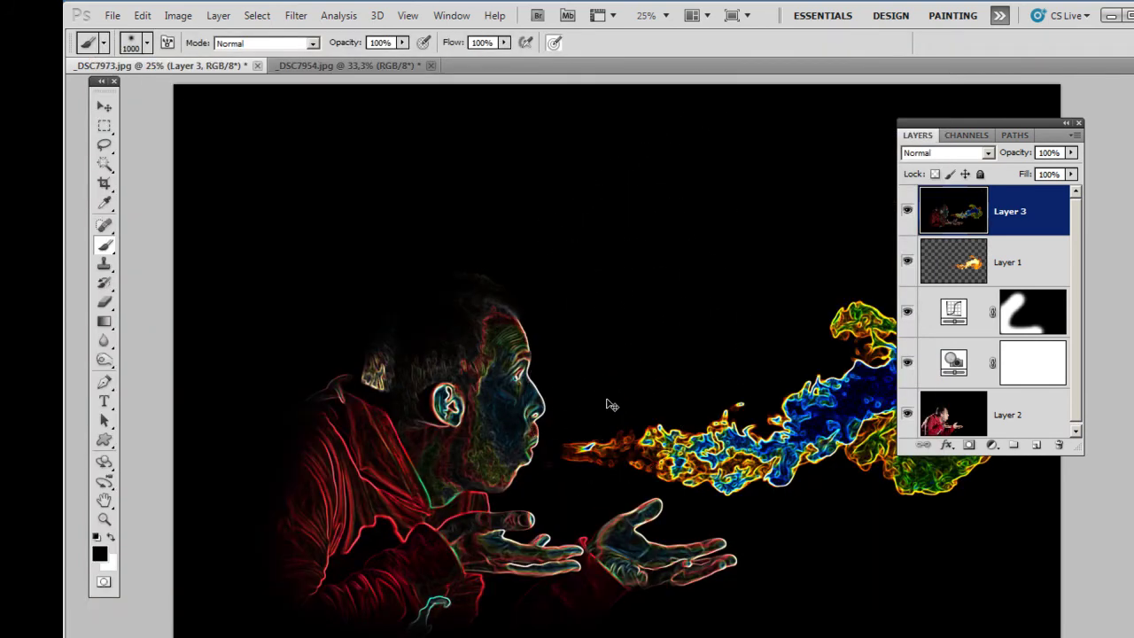
{"action": "scroll", "coordinate": [607, 399], "scroll_direction": "up", "scroll_amount": 1}
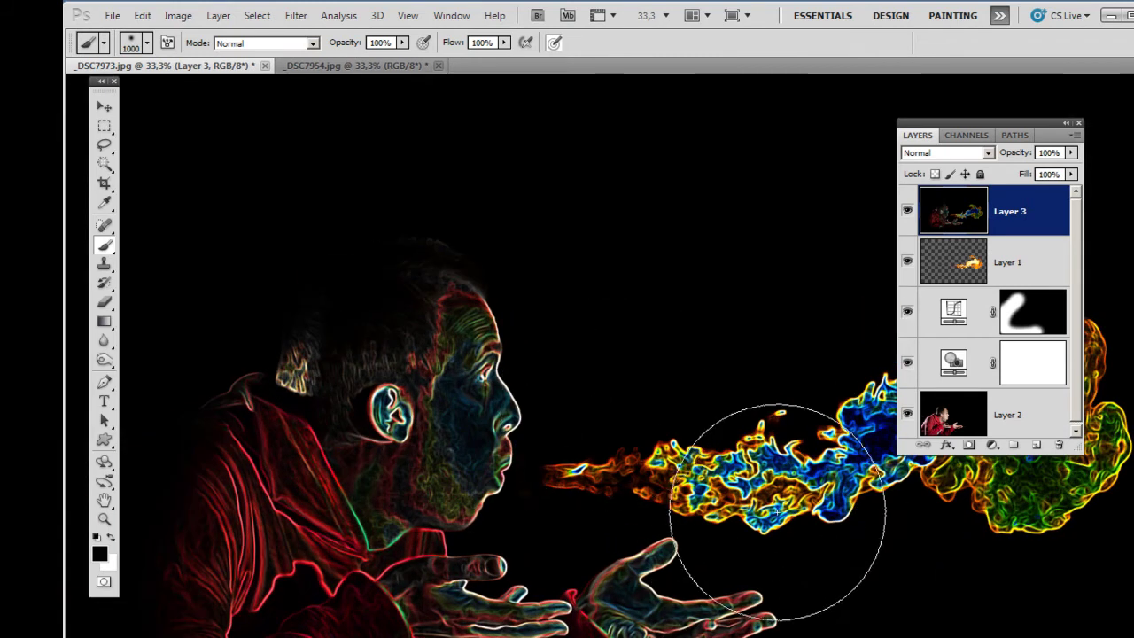
Set Layer 3's blend mode from Normal to Screen and zoom in on the face
{"action": "left_click", "coordinate": [923, 154]}
{"action": "left_click", "coordinate": [921, 152]}
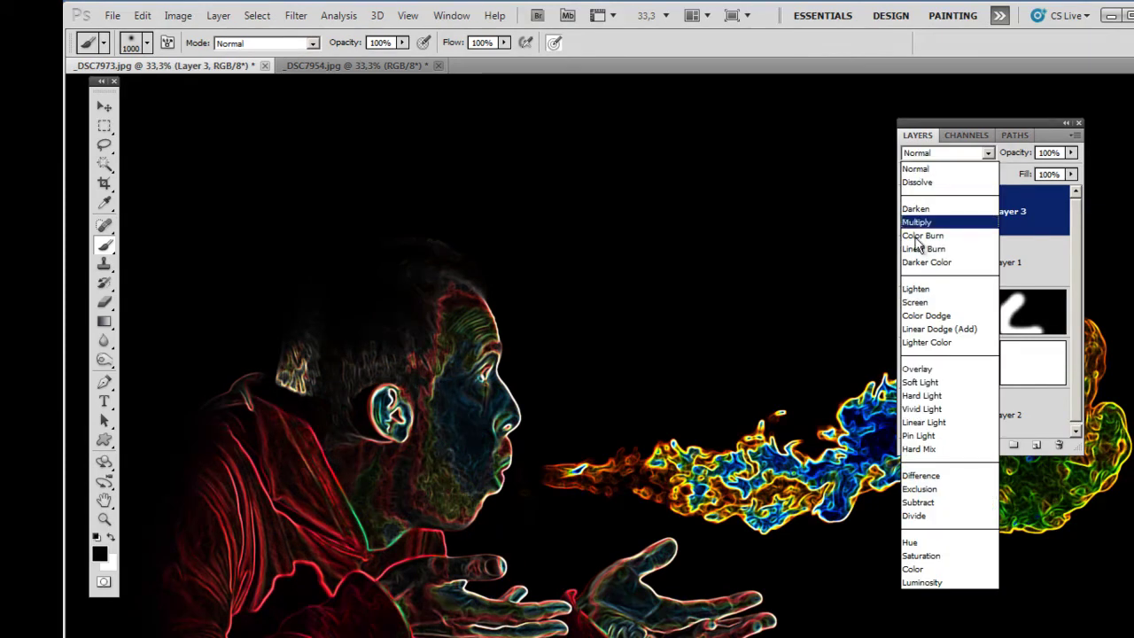
{"action": "left_click", "coordinate": [913, 303]}
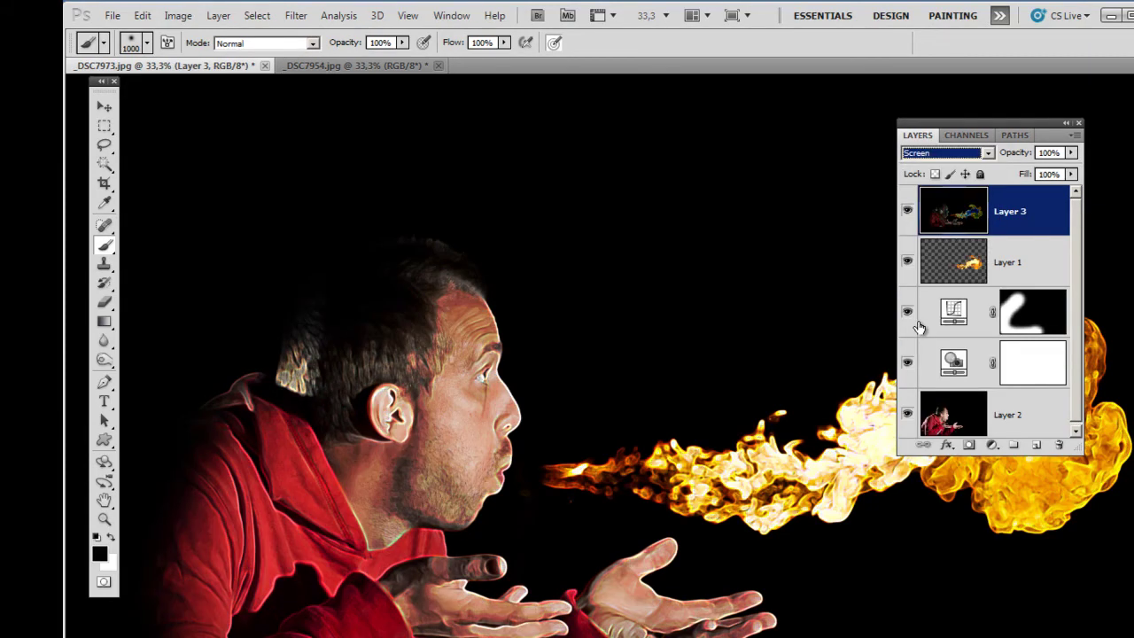
{"action": "key", "text": "ctrl+plus"}
{"action": "key", "text": "ctrl+plus"}
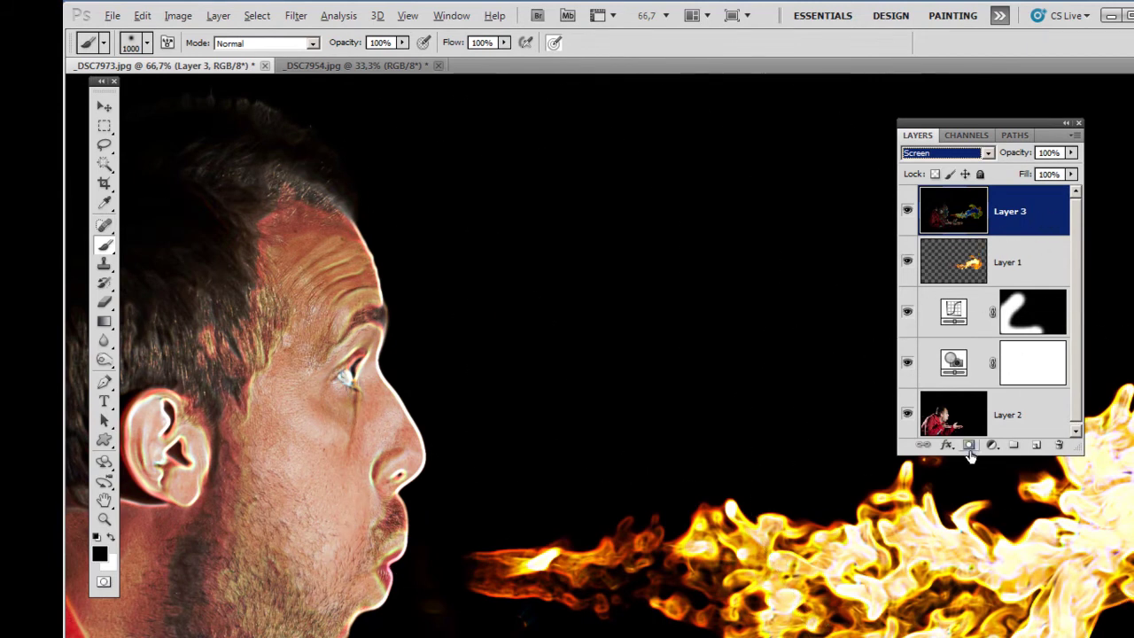
Give Layer 3 a black mask and paint white glow along the nose, lips and chin with a 90 px brush
{"action": "left_click", "coordinate": [969, 445], "text": "alt"}
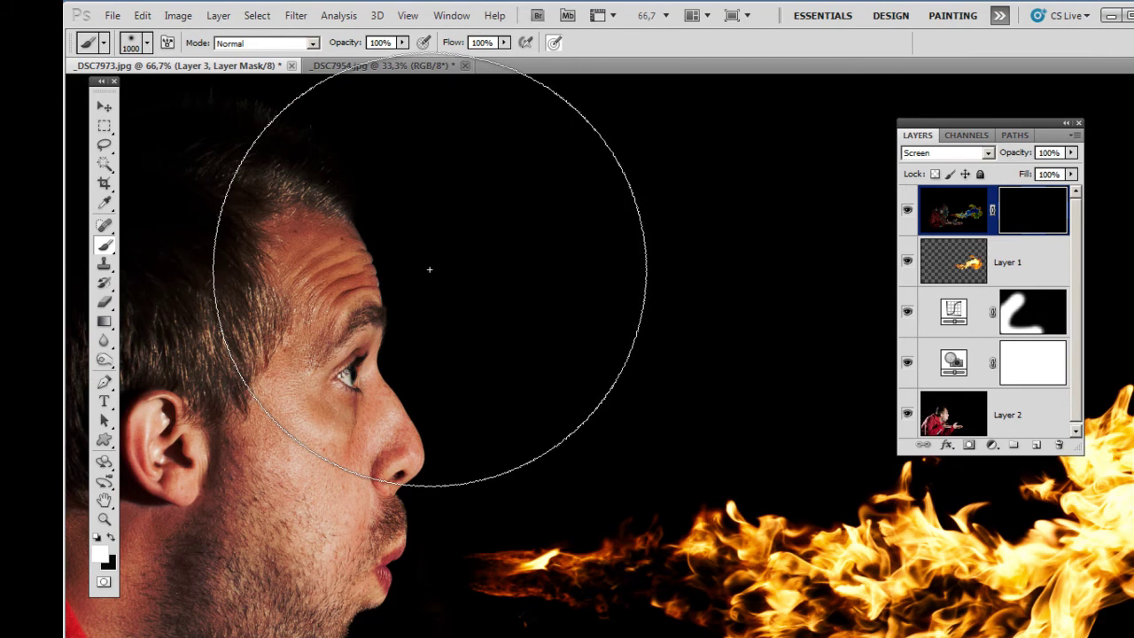
{"action": "key", "text": "bracketleft"}
{"action": "key", "text": "bracketleft"}
{"action": "key", "text": "bracketleft"}
{"action": "key", "text": "bracketleft"}
{"action": "key", "text": "bracketleft"}
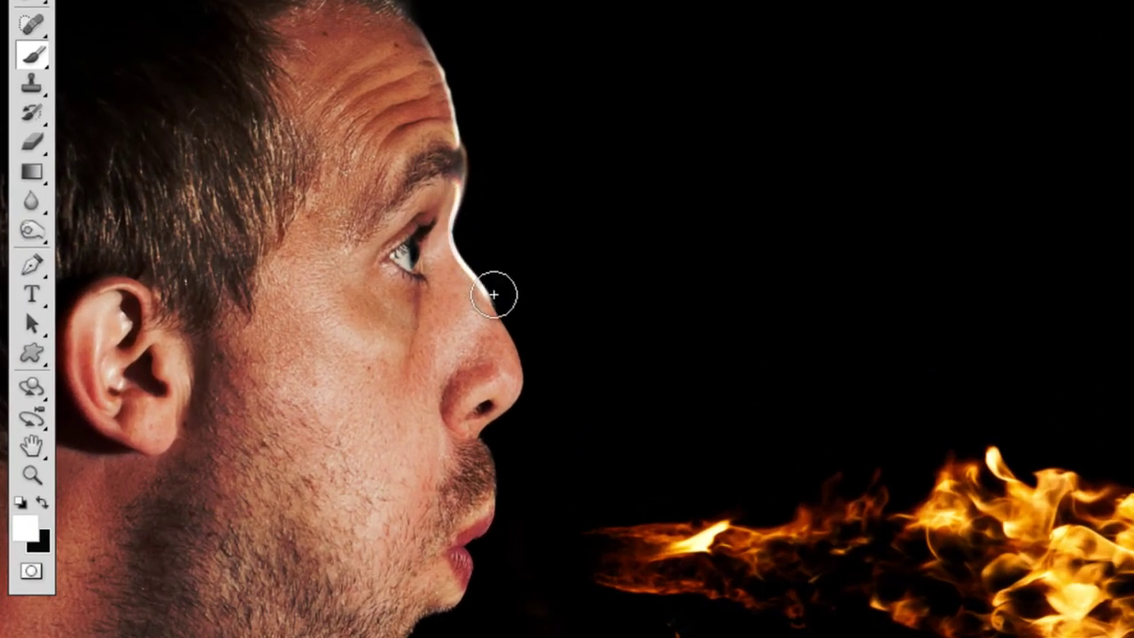
{"action": "left_click_drag", "start_coordinate": [493, 294], "coordinate": [473, 249]}
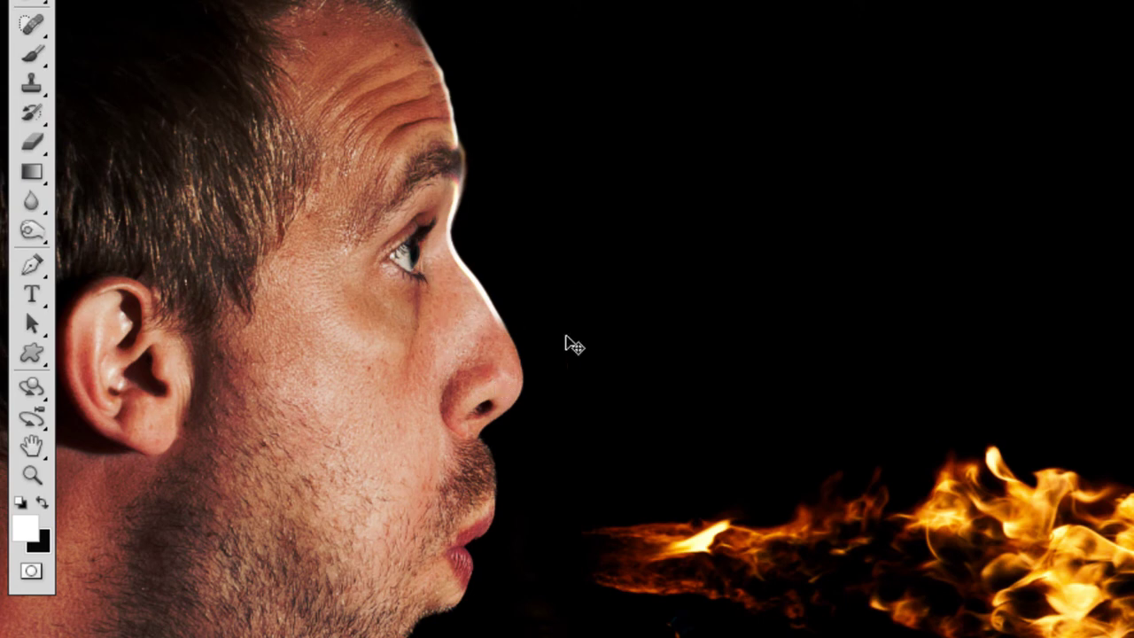
{"action": "key", "text": "b"}
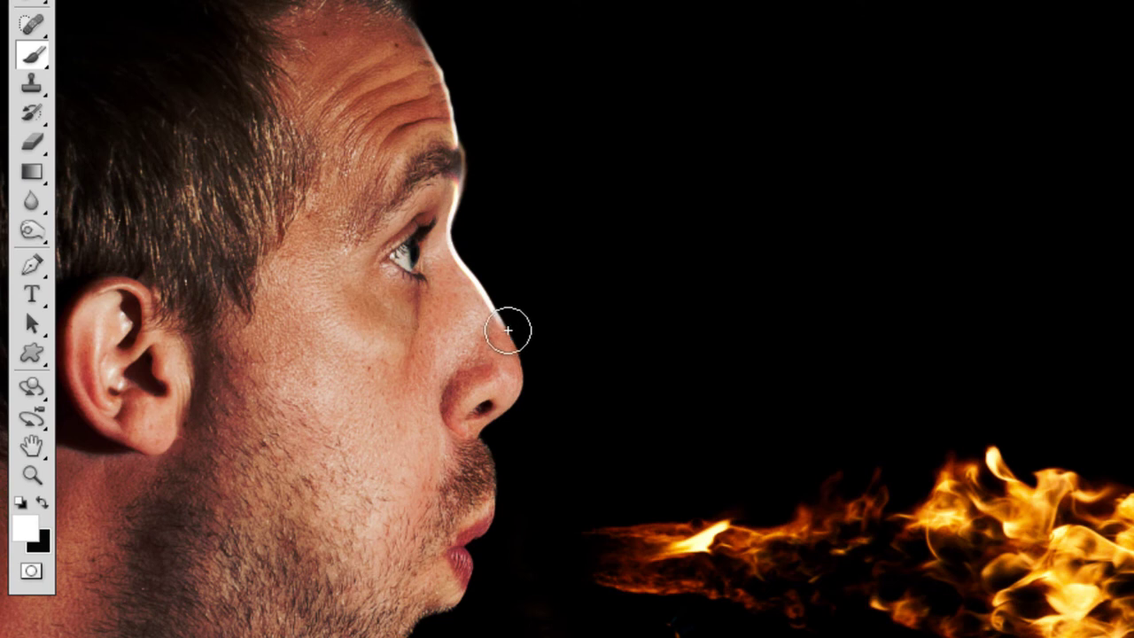
{"action": "mouse_move", "coordinate": [514, 317]}
{"action": "left_mouse_down"}
{"action": "mouse_move", "coordinate": [539, 377]}
{"action": "mouse_move", "coordinate": [494, 477]}
{"action": "left_mouse_up"}
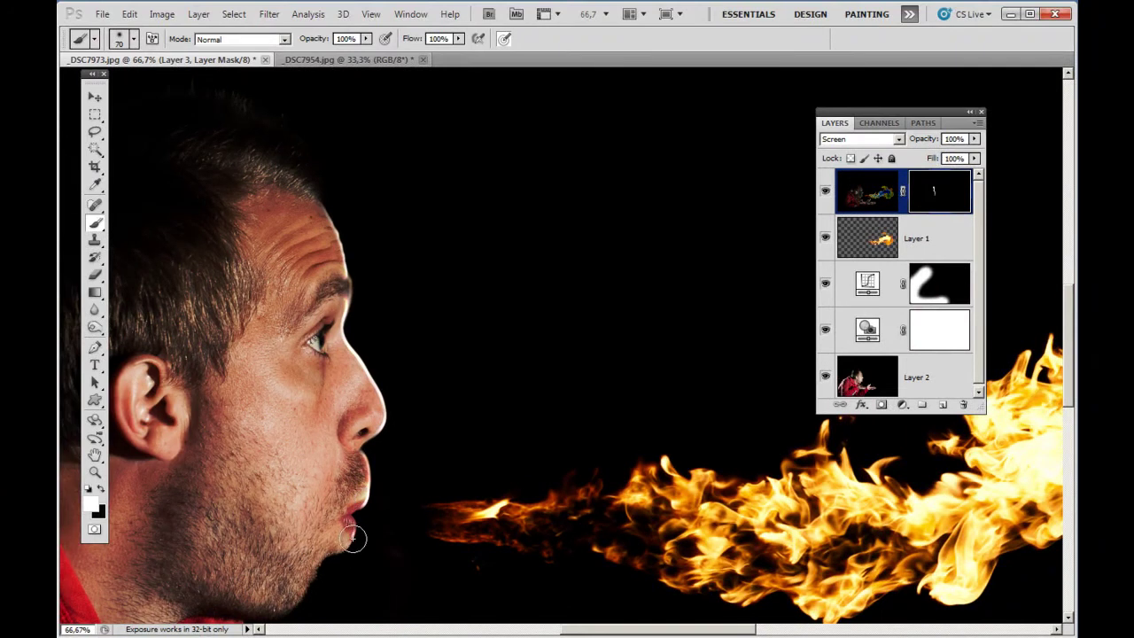
{"action": "mouse_move", "coordinate": [353, 538]}
{"action": "left_mouse_down"}
{"action": "mouse_move", "coordinate": [355, 527]}
{"action": "mouse_move", "coordinate": [329, 553]}
{"action": "mouse_move", "coordinate": [368, 514]}
{"action": "mouse_move", "coordinate": [364, 456]}
{"action": "left_mouse_up"}
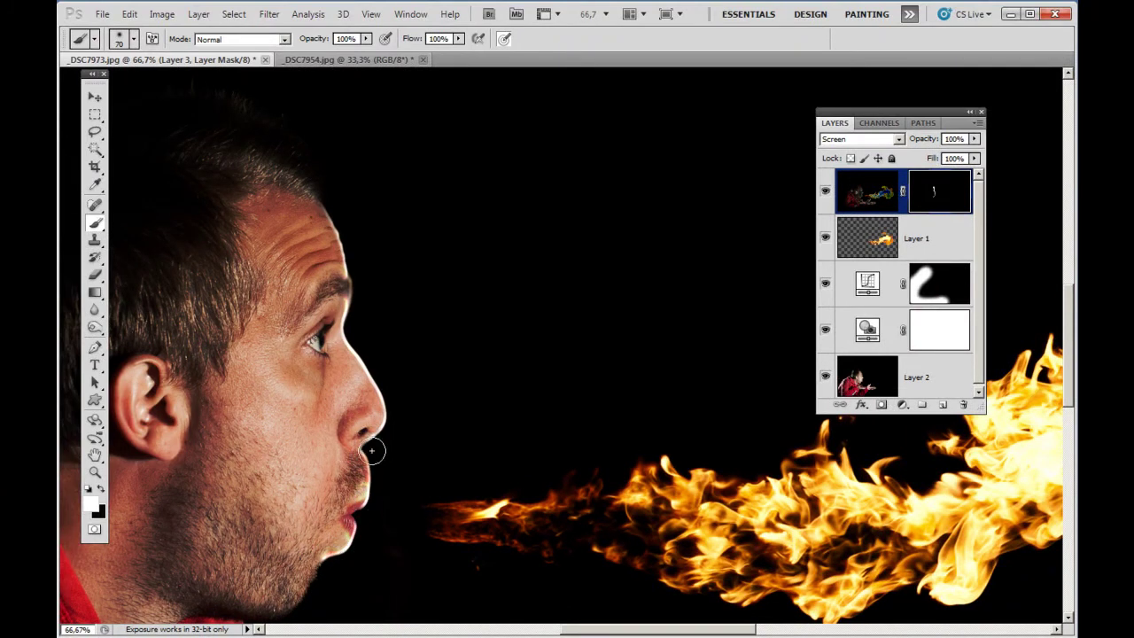
Toggle between black and white painting colours, then zoom out to fit the whole image
{"action": "key", "text": "x"}
{"action": "key", "text": "x"}
{"action": "key", "text": "x"}
{"action": "key", "text": "x"}
{"action": "key", "text": "x"}
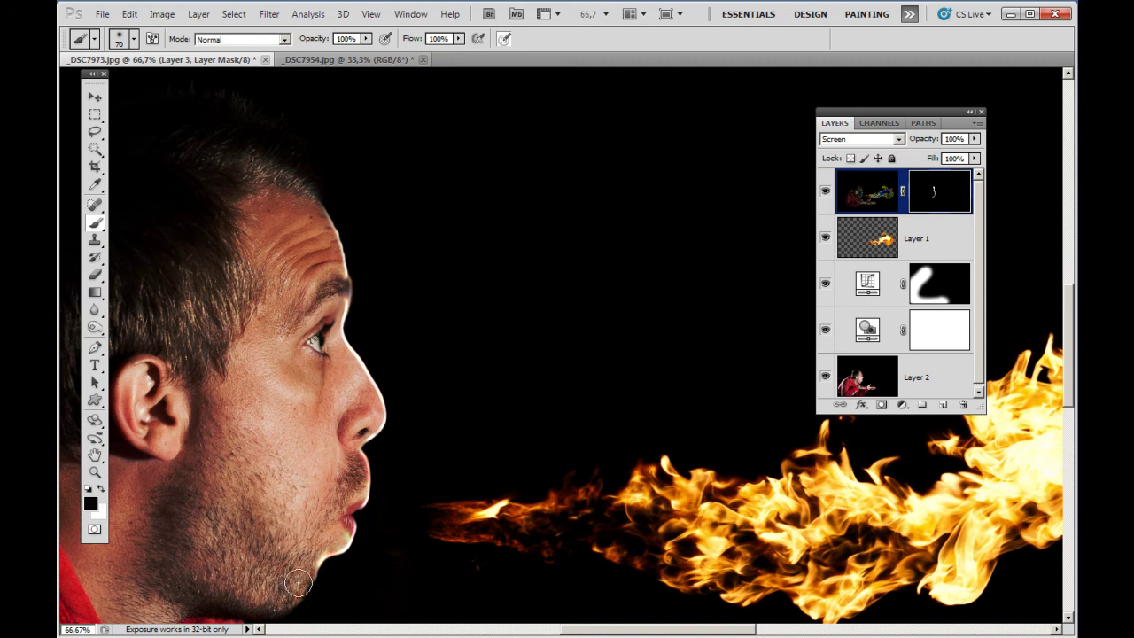
{"action": "key", "text": "x"}
{"action": "key", "text": "x"}
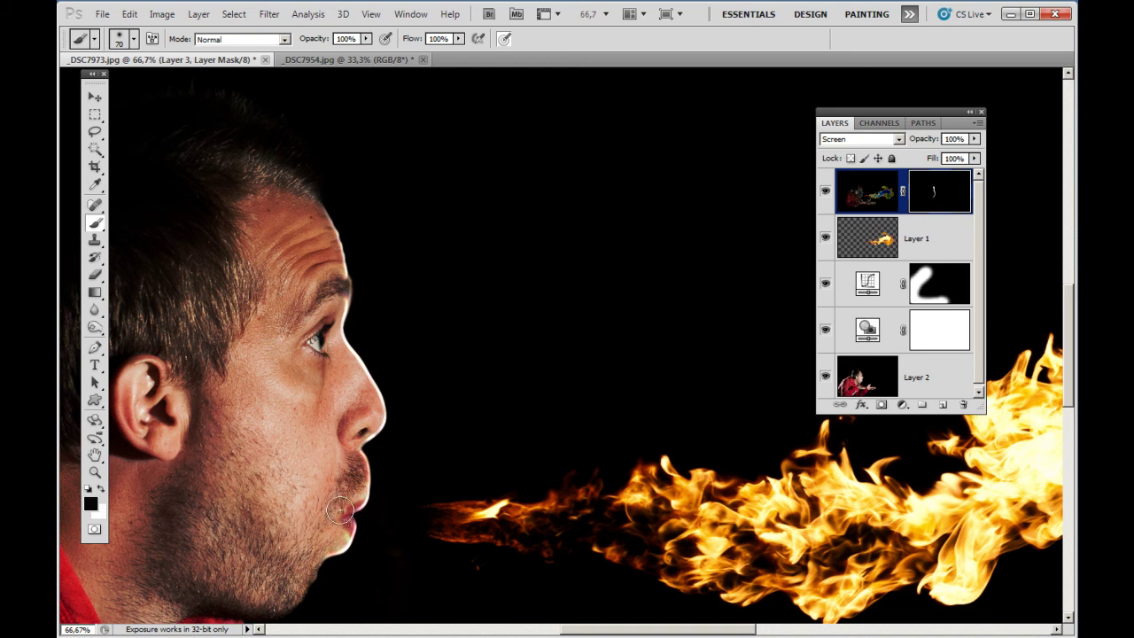
{"action": "key", "text": "x"}
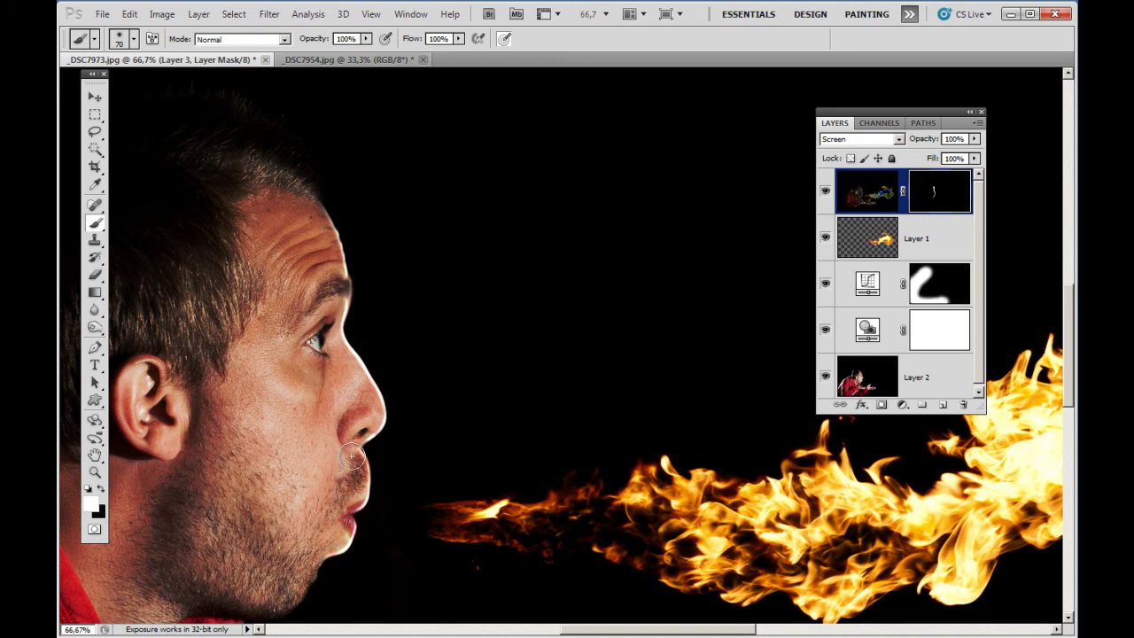
{"action": "key", "text": "x"}
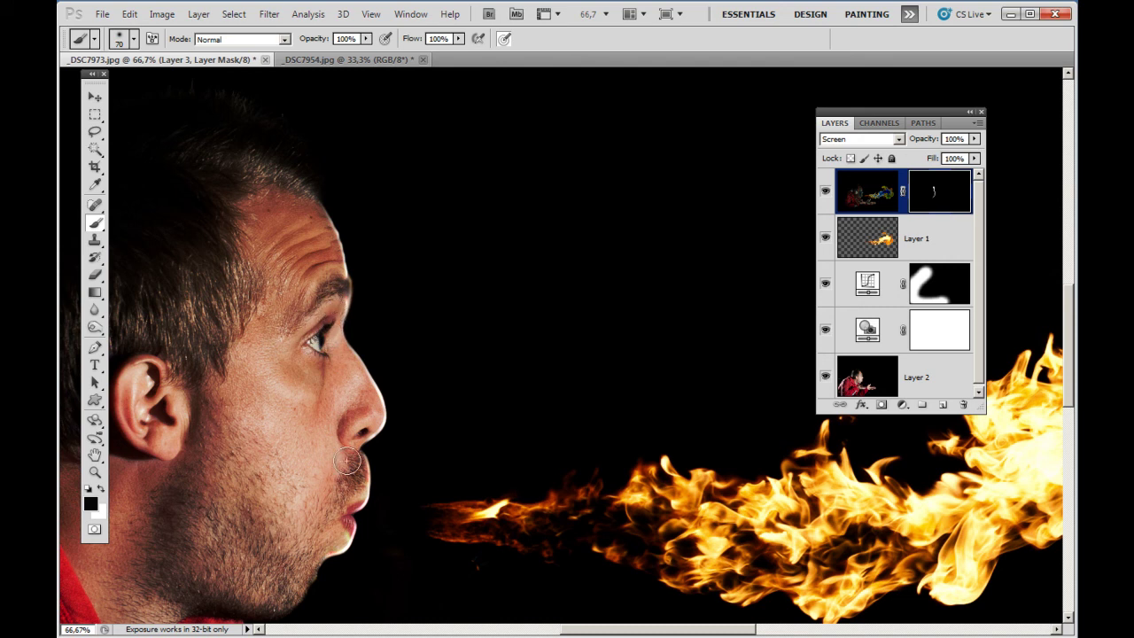
{"action": "key", "text": "ctrl+minus"}
{"action": "key", "text": "ctrl+minus"}
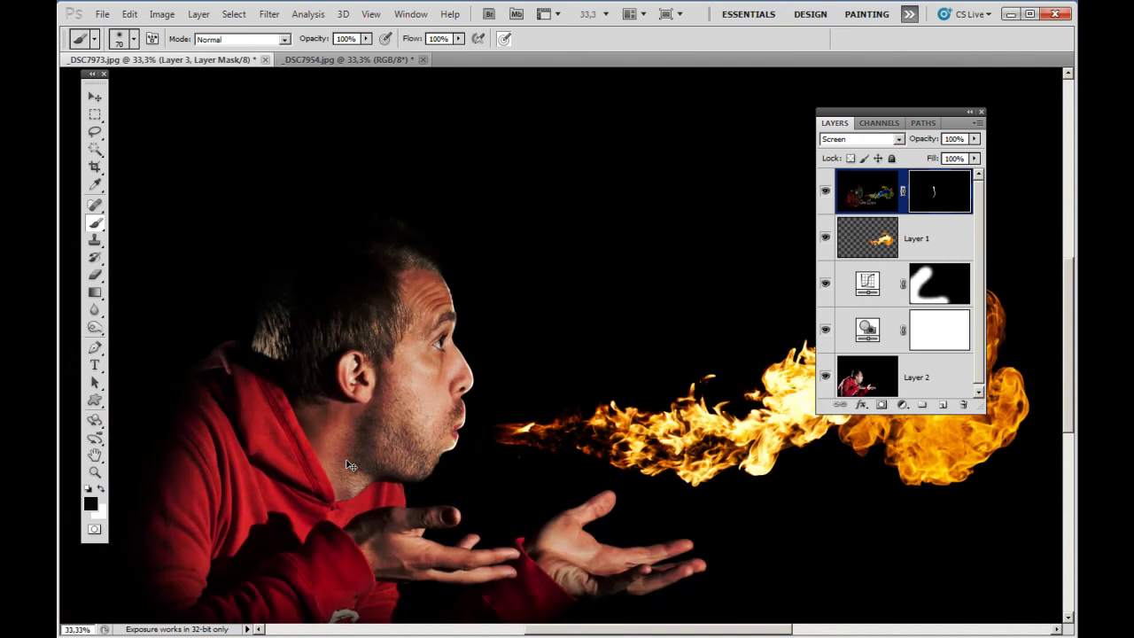
{"action": "key", "text": "ctrl+minus"}
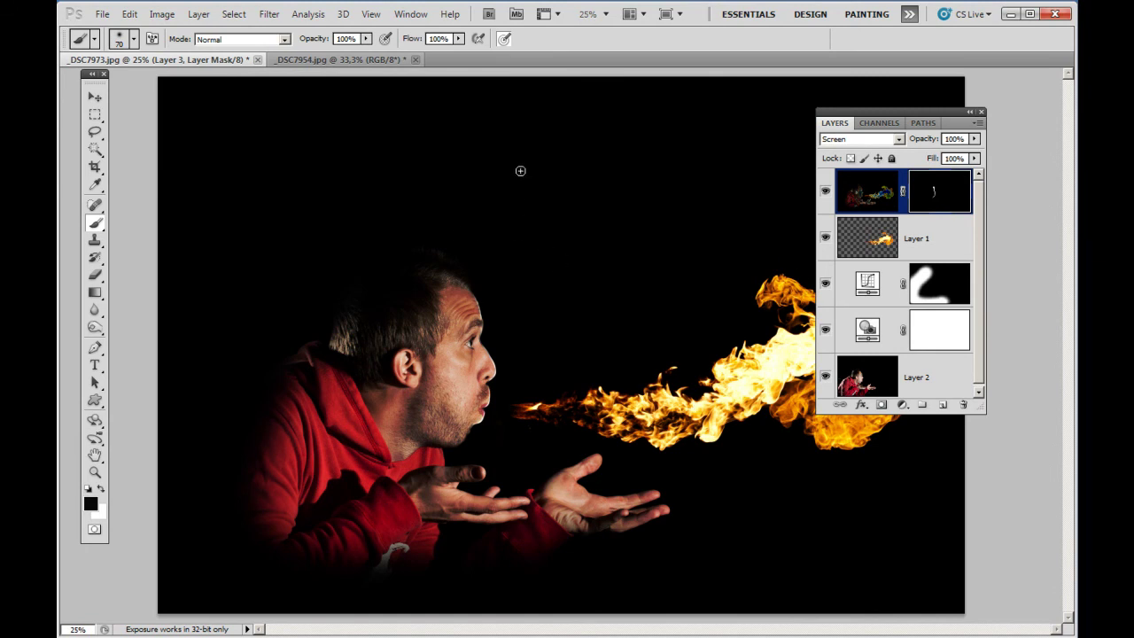
Stamp all visible layers into a new top Layer 4
{"action": "key", "text": "ctrl+shift+alt+e"}
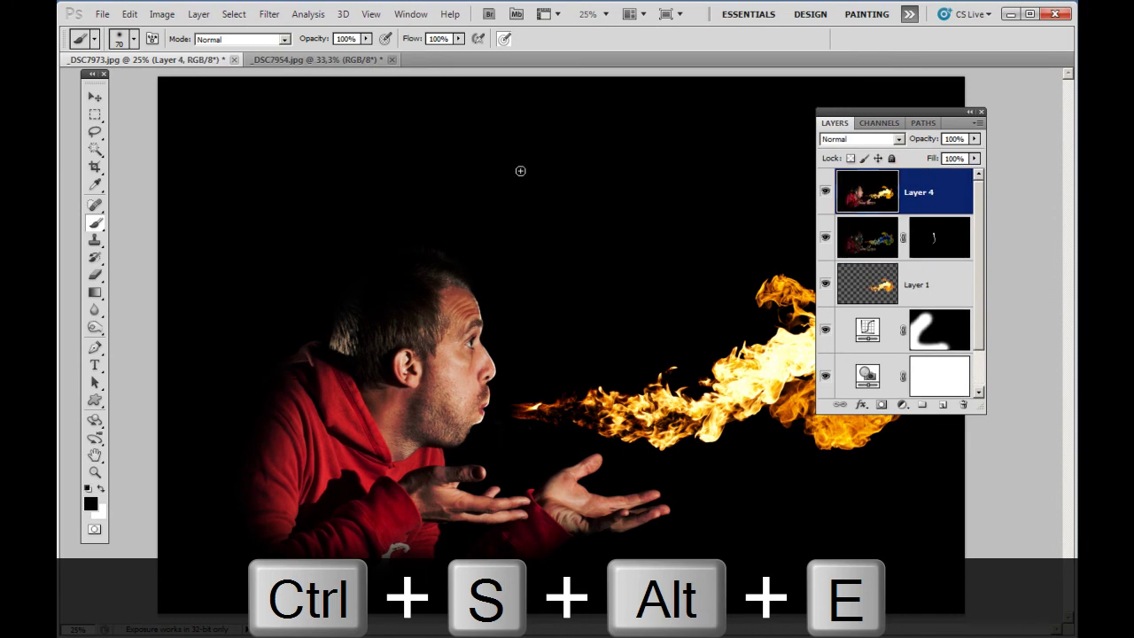
{"action": "left_click", "coordinate": [269, 14]}
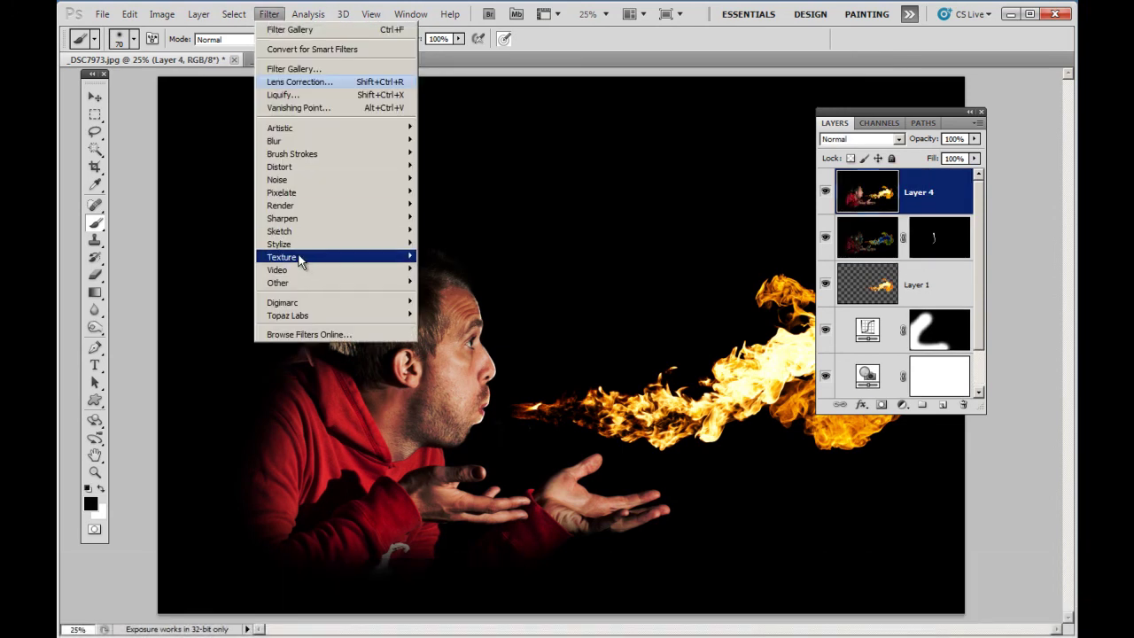
{"action": "mouse_move", "coordinate": [282, 218]}
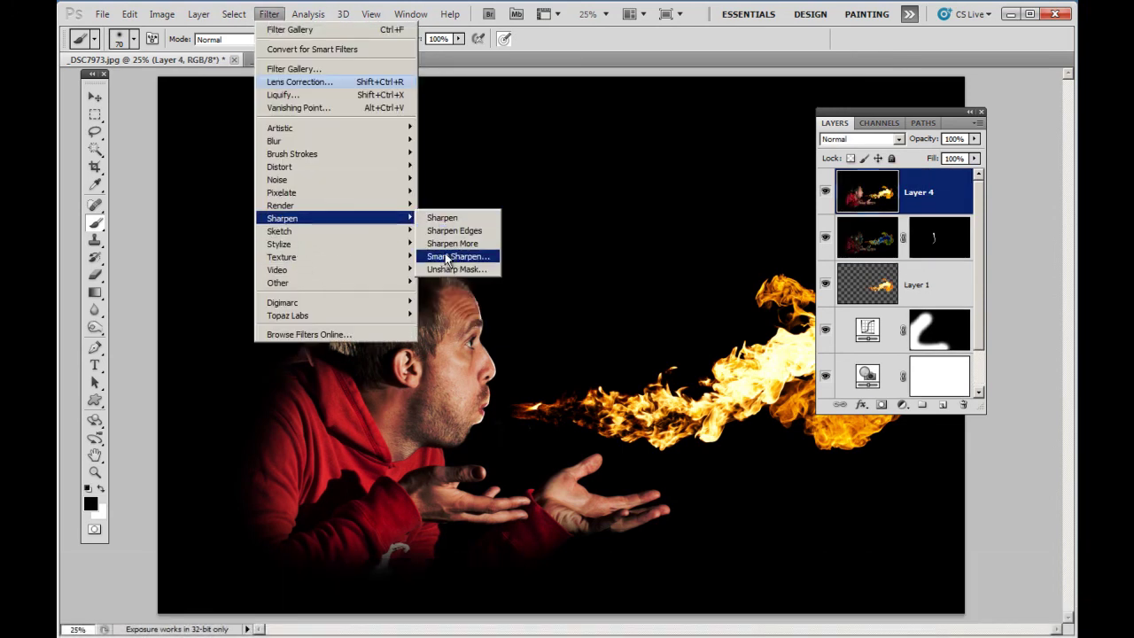
{"action": "left_click", "coordinate": [443, 257]}
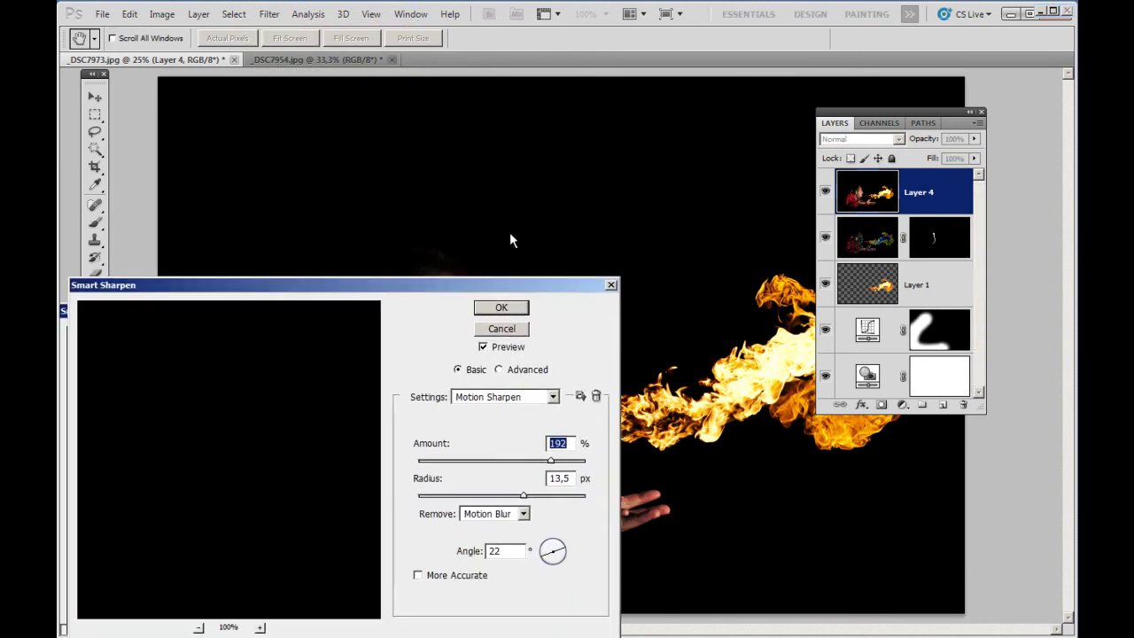
Smart Sharpen Layer 4 removing Lens Blur at 62% amount and 9.6 px radius
{"action": "left_click_drag", "start_coordinate": [438, 406], "coordinate": [533, 170]}
{"action": "left_click", "coordinate": [564, 398]}
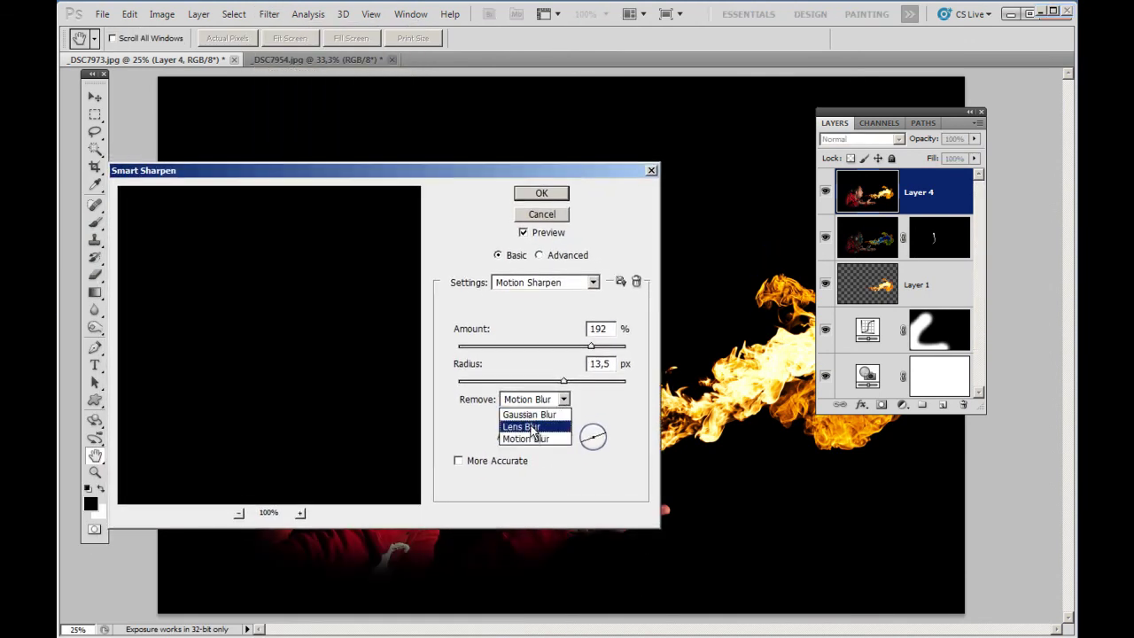
{"action": "left_click", "coordinate": [532, 424]}
{"action": "left_click_drag", "start_coordinate": [523, 171], "coordinate": [925, 180]}
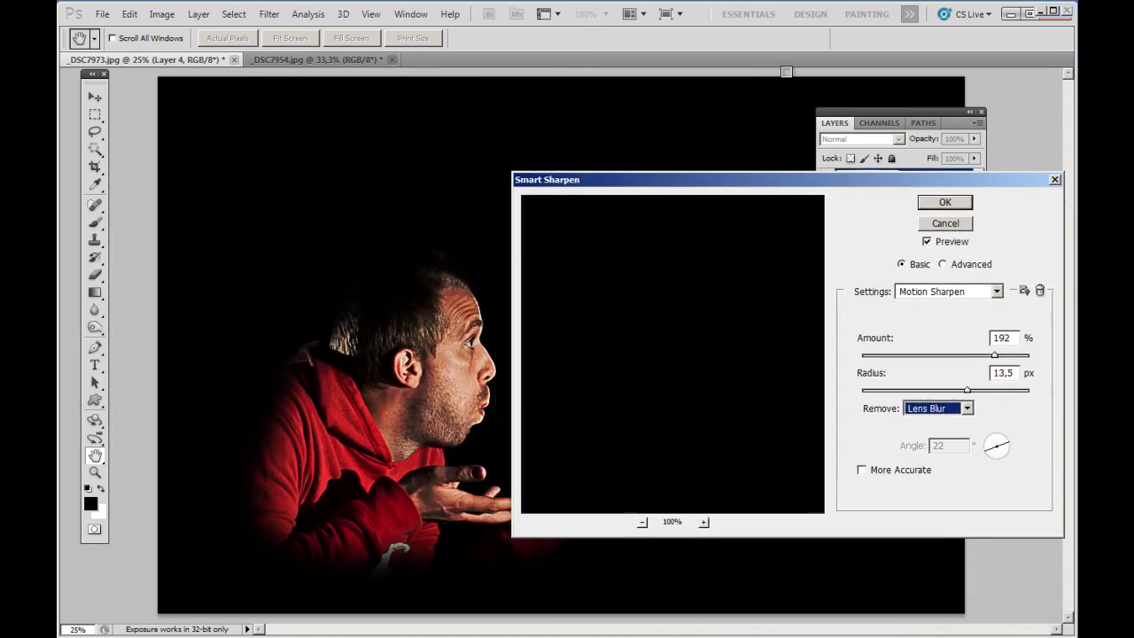
{"action": "left_click_drag", "start_coordinate": [994, 356], "coordinate": [932, 358]}
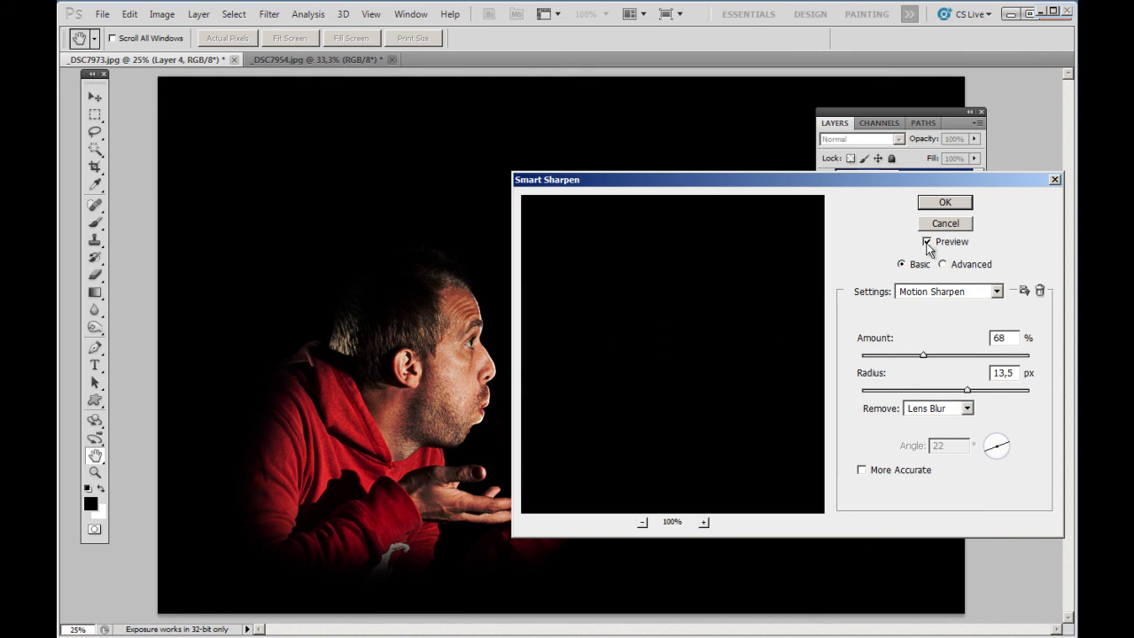
{"action": "left_click_drag", "start_coordinate": [968, 391], "coordinate": [951, 390]}
{"action": "left_click_drag", "start_coordinate": [924, 355], "coordinate": [925, 356]}
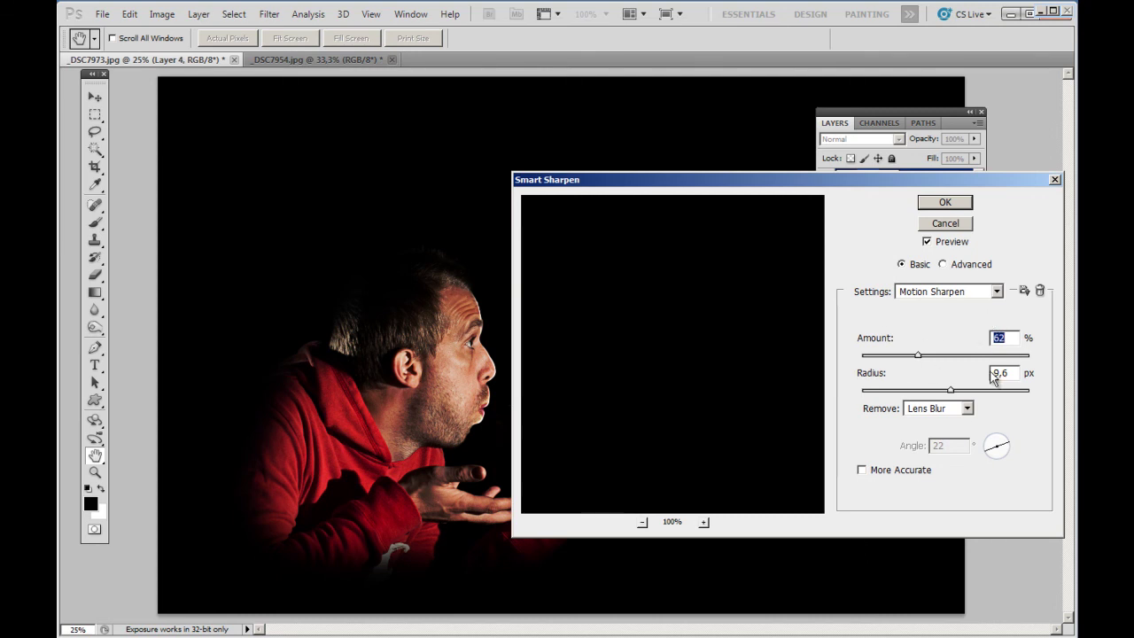
{"action": "mouse_move", "coordinate": [873, 177]}
{"action": "left_mouse_down"}
{"action": "mouse_move", "coordinate": [827, 170]}
{"action": "mouse_move", "coordinate": [845, 167]}
{"action": "left_mouse_up"}
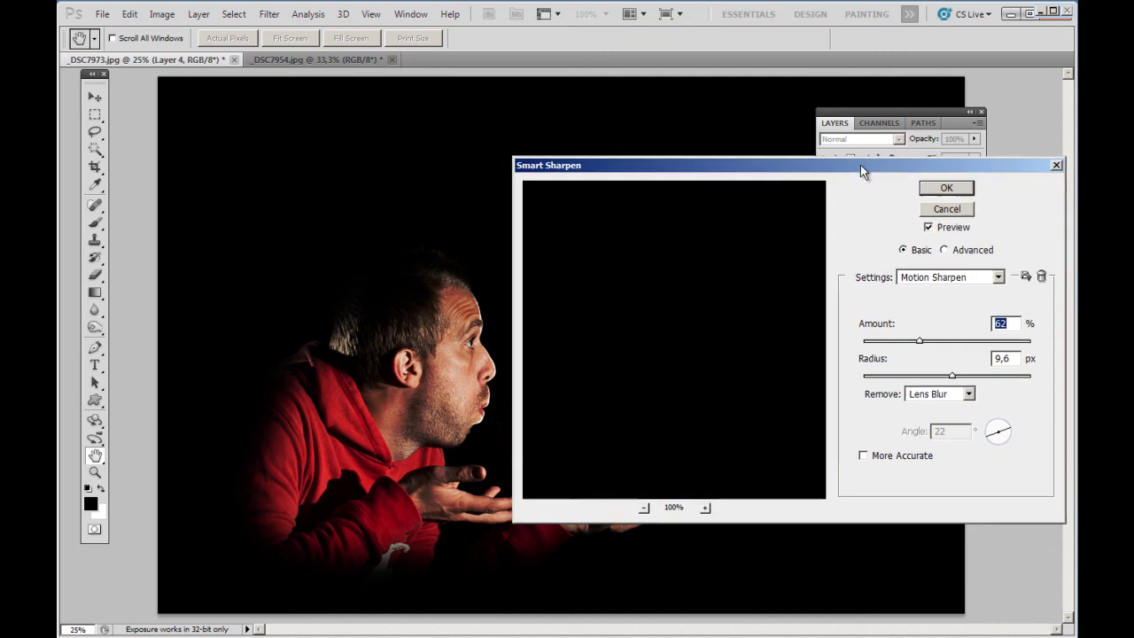
{"action": "left_click", "coordinate": [939, 193]}
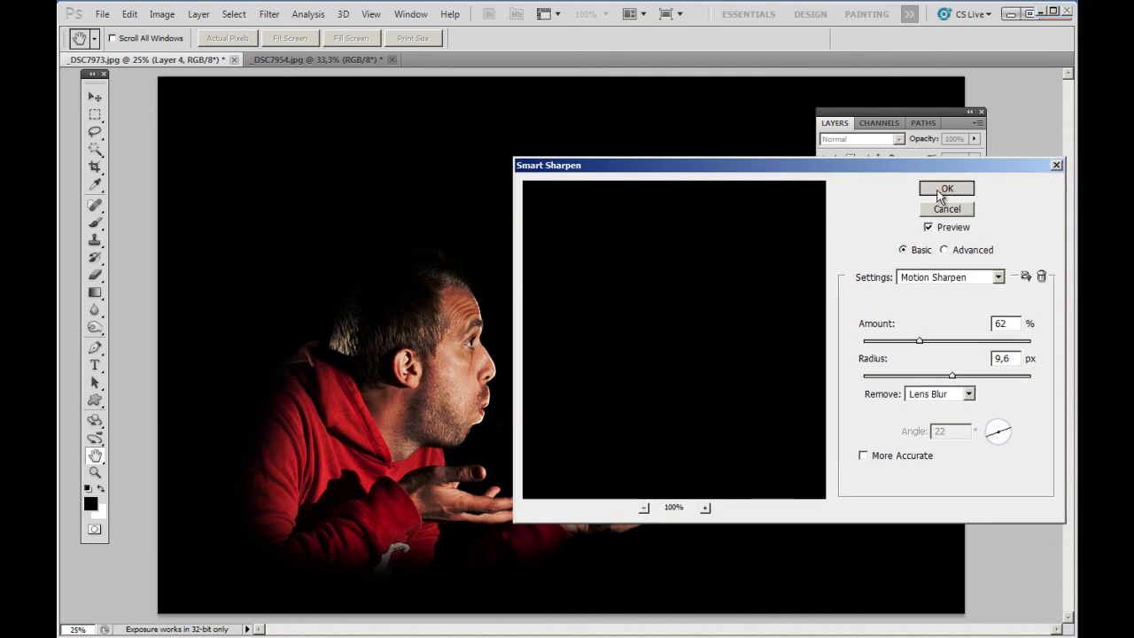
{"action": "left_click", "coordinate": [938, 192]}
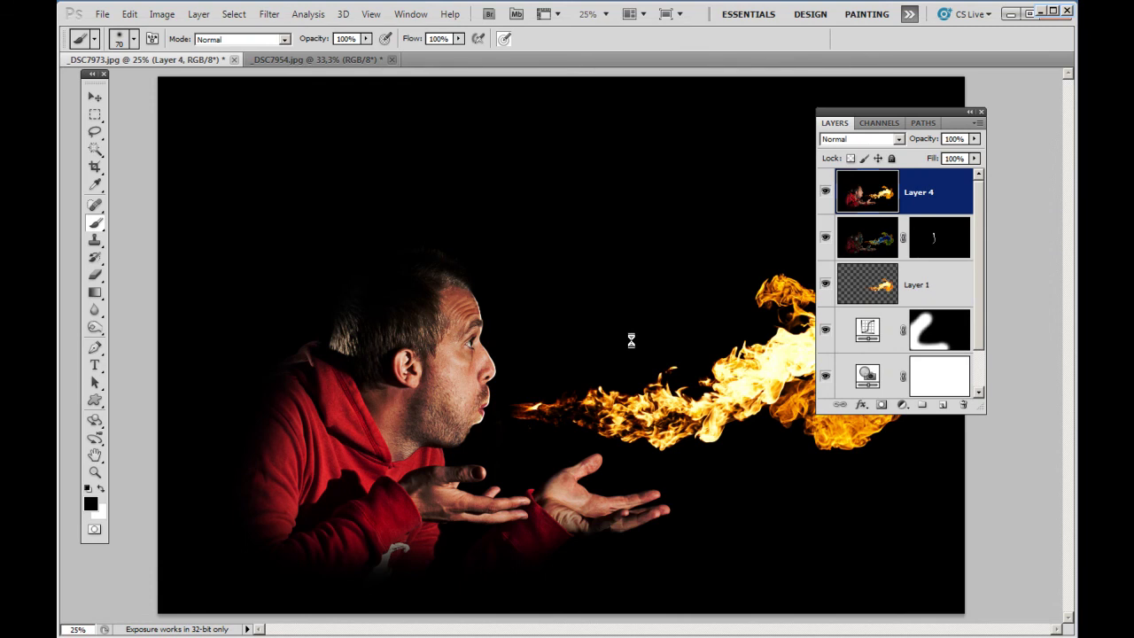
Create a new Layer 5 filled with 50% gray
{"action": "key", "text": "ctrl+plus"}
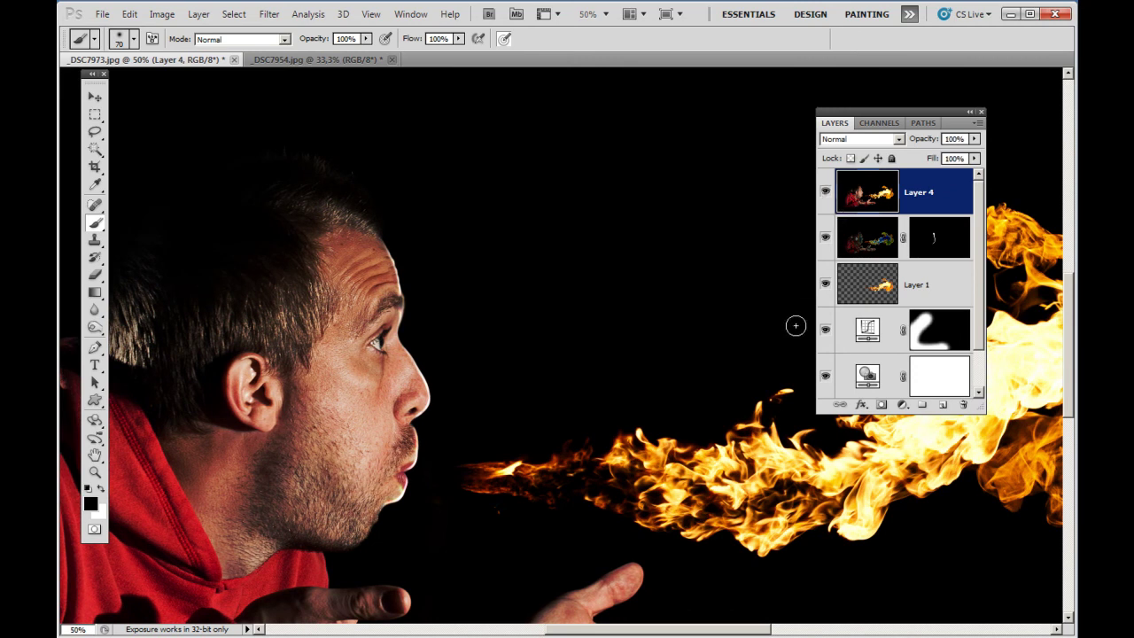
{"action": "left_click", "coordinate": [942, 405]}
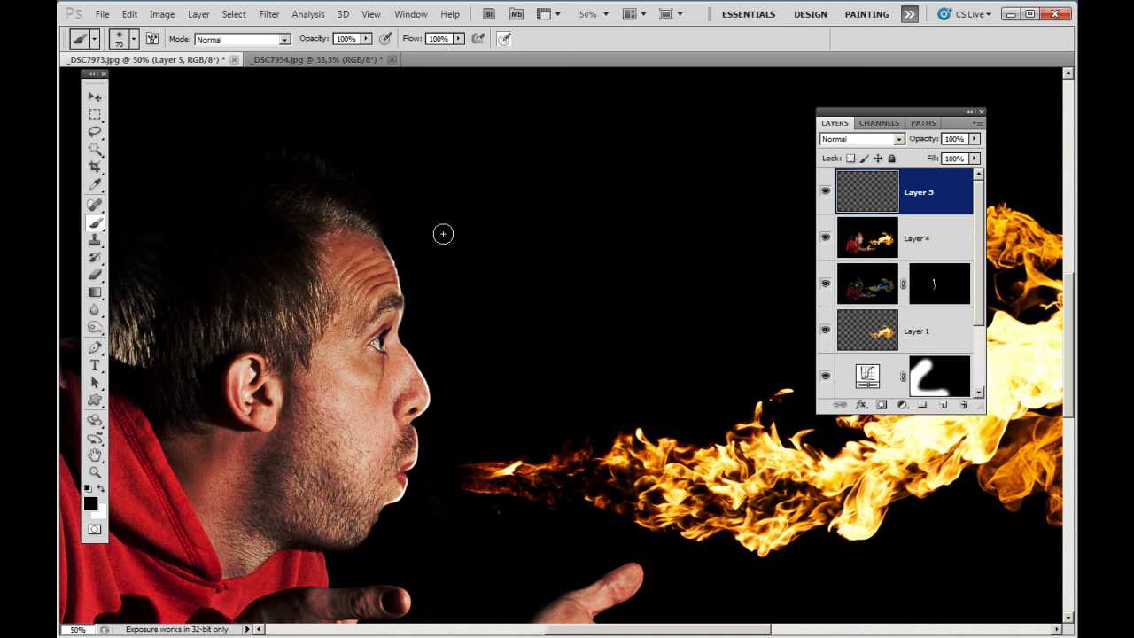
{"action": "left_click", "coordinate": [129, 14]}
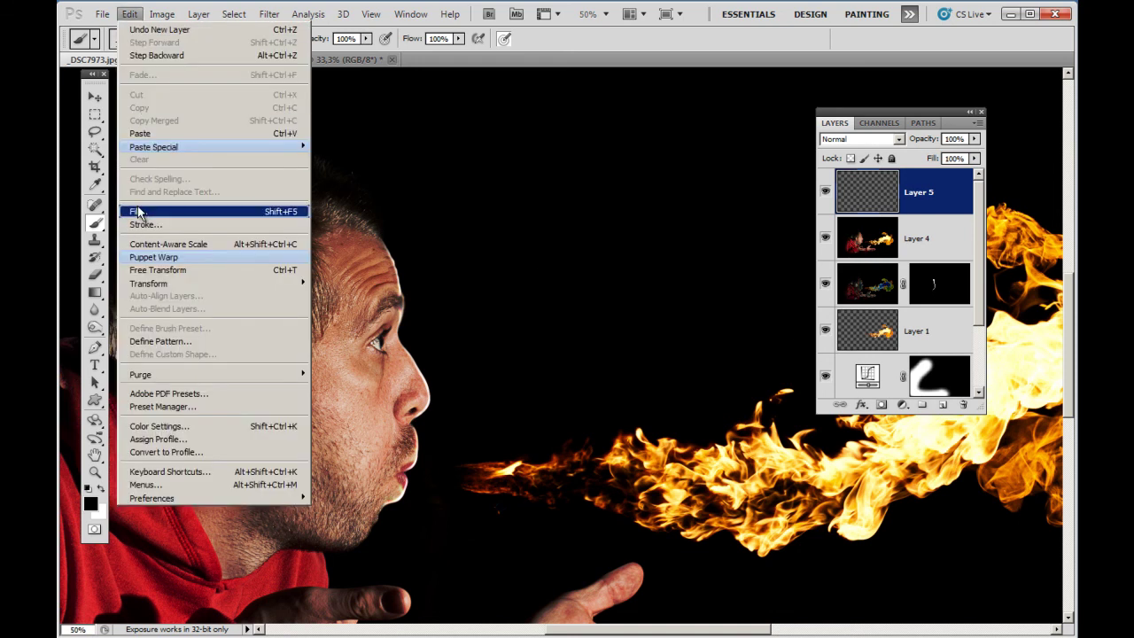
{"action": "left_click", "coordinate": [155, 212]}
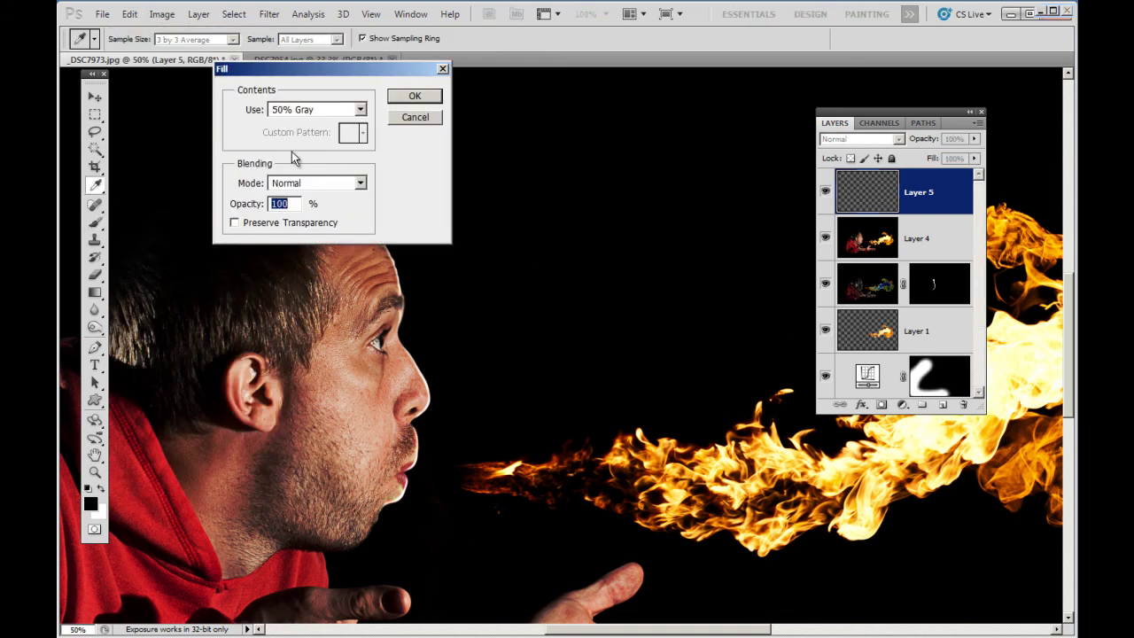
{"action": "left_click", "coordinate": [411, 96]}
{"action": "key", "text": "b"}
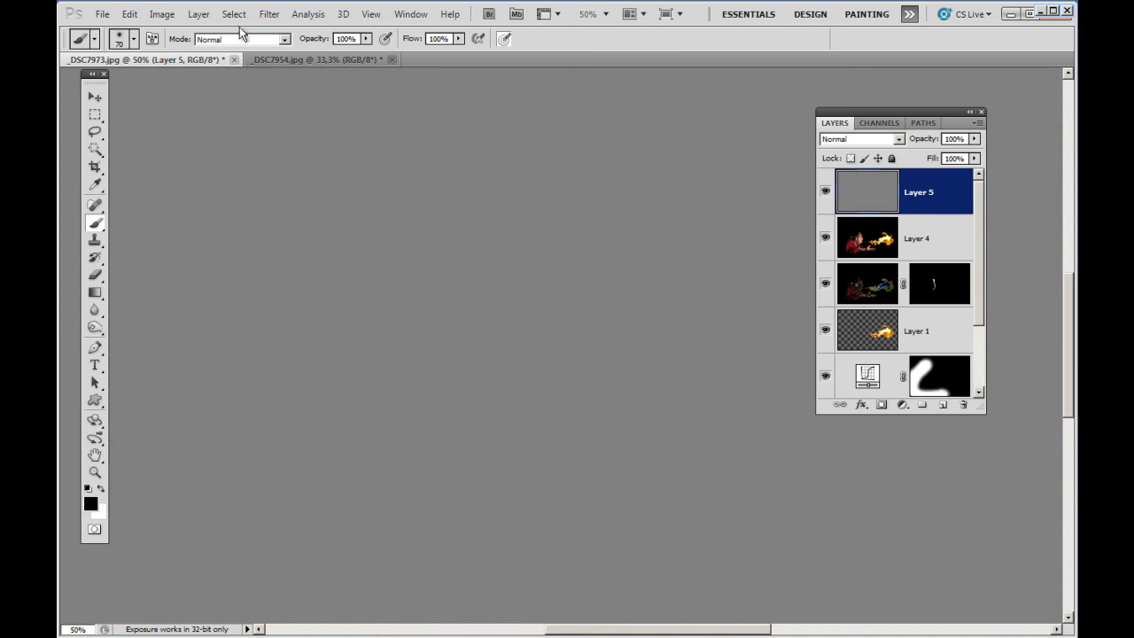
Add monochromatic noise at about 54.2% to Layer 5
{"action": "left_click", "coordinate": [269, 15]}
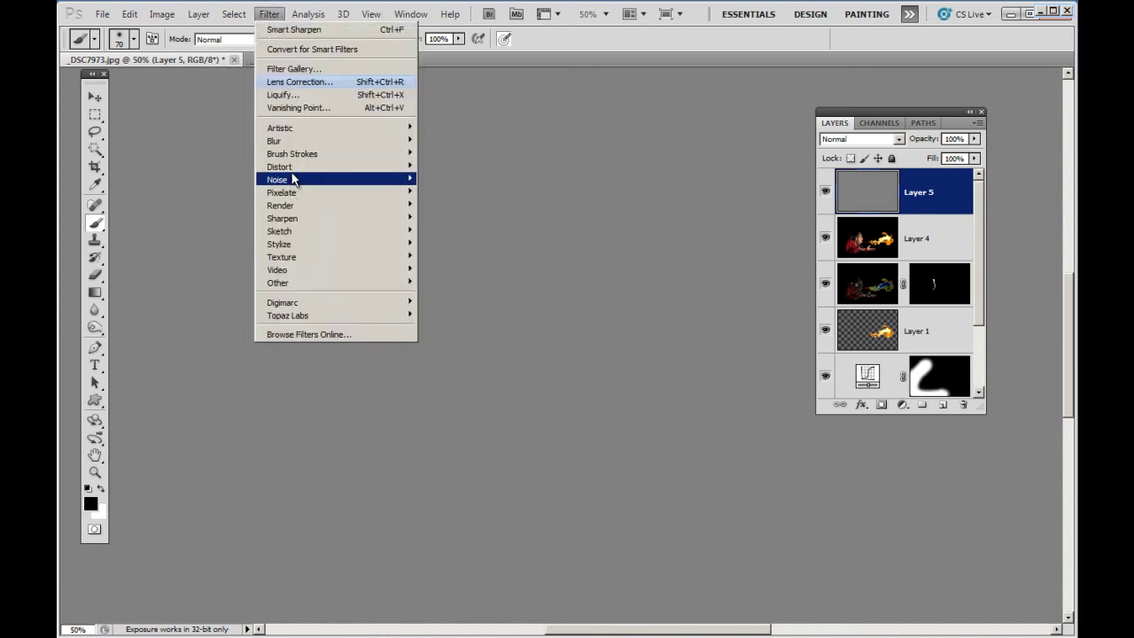
{"action": "mouse_move", "coordinate": [278, 180]}
{"action": "left_click", "coordinate": [440, 180]}
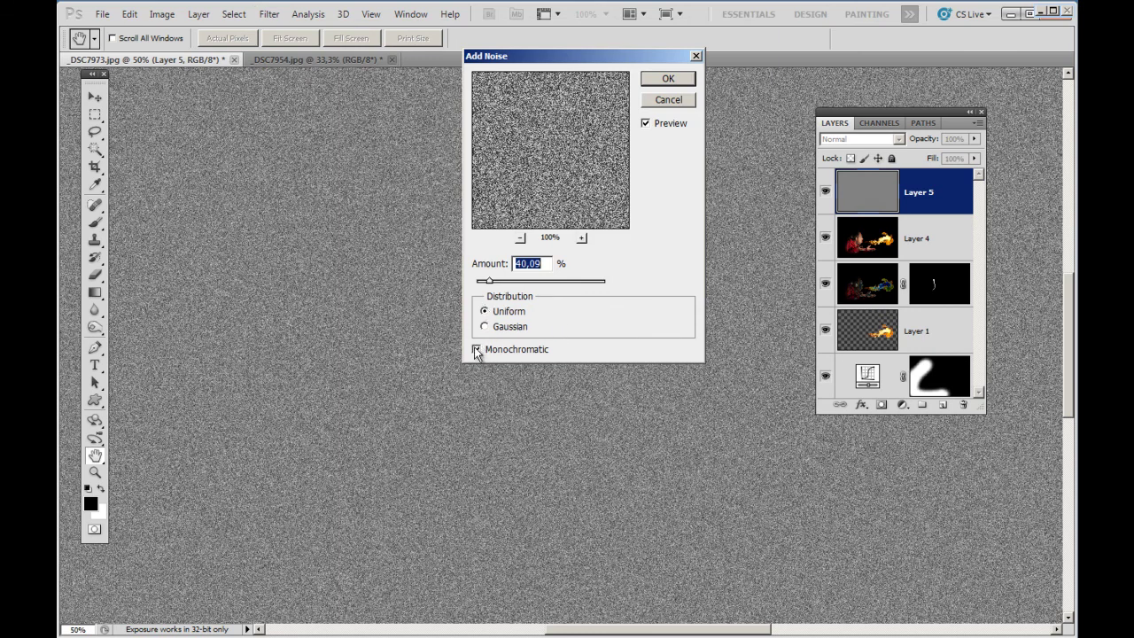
{"action": "left_click_drag", "start_coordinate": [495, 280], "coordinate": [500, 288]}
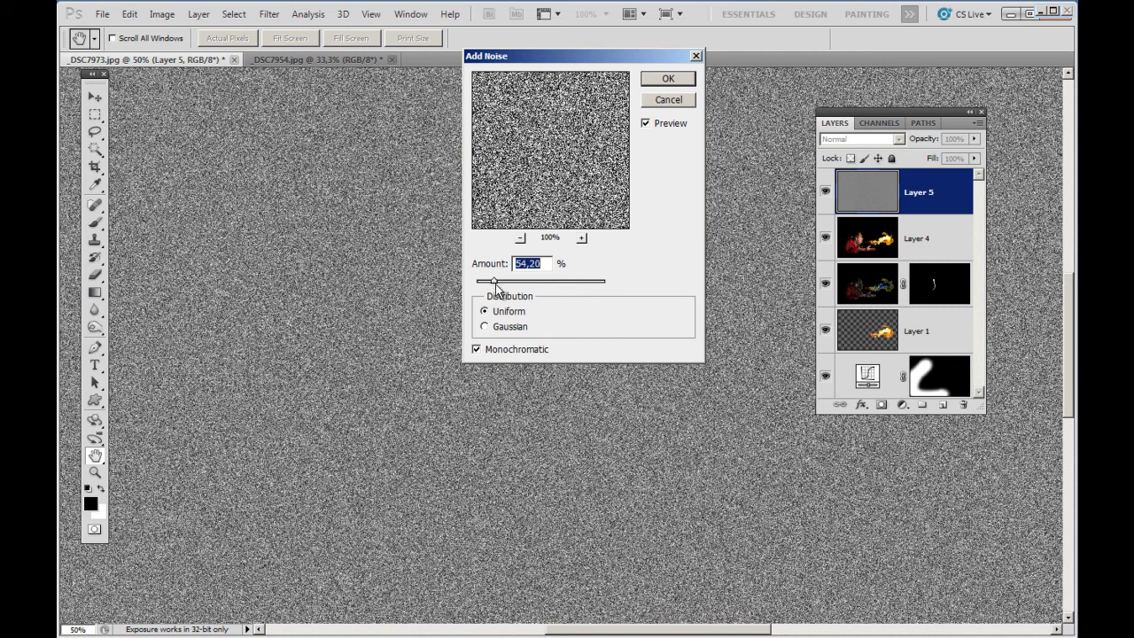
{"action": "left_click", "coordinate": [668, 79]}
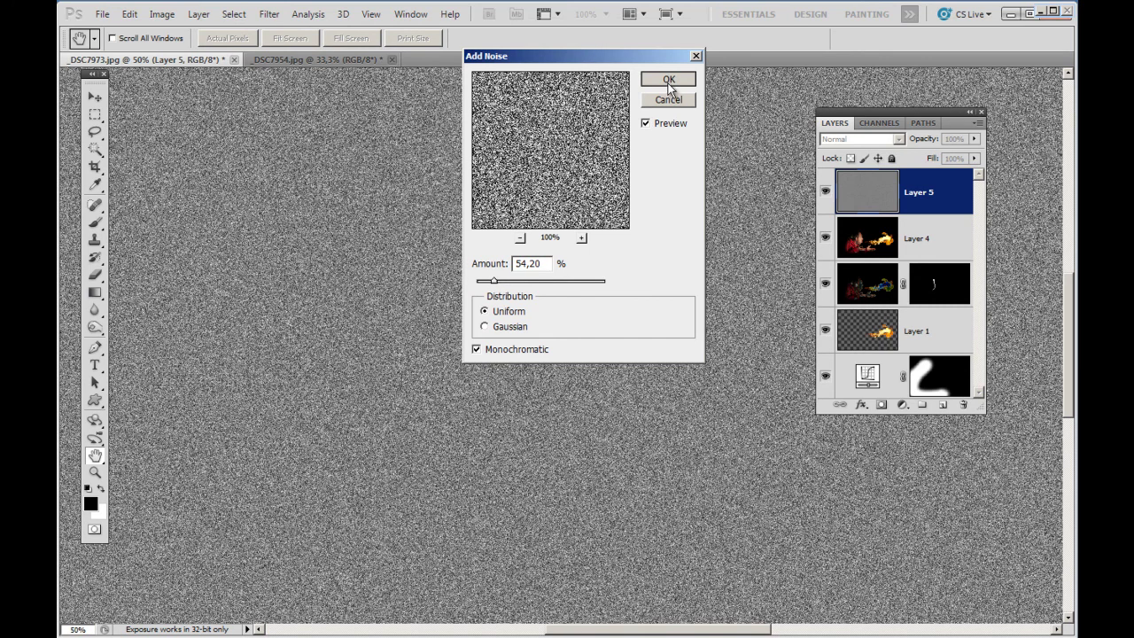
Blend Layer 5 in Overlay at 33% opacity, inspect the grain at 100%, then hide the panels
{"action": "left_click", "coordinate": [868, 139]}
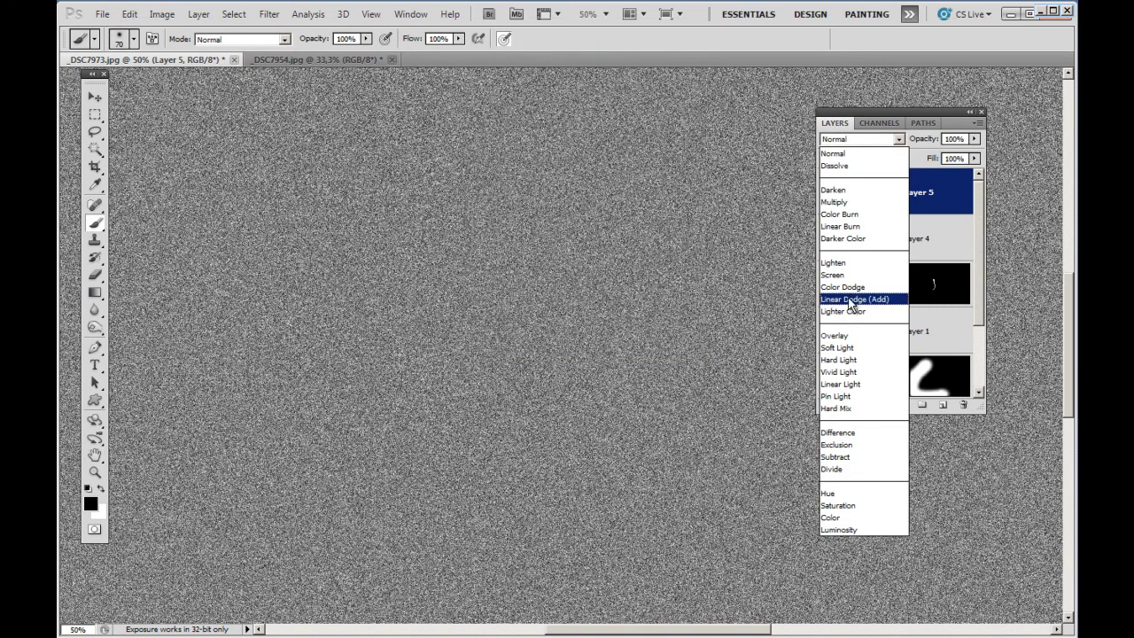
{"action": "left_click", "coordinate": [842, 338]}
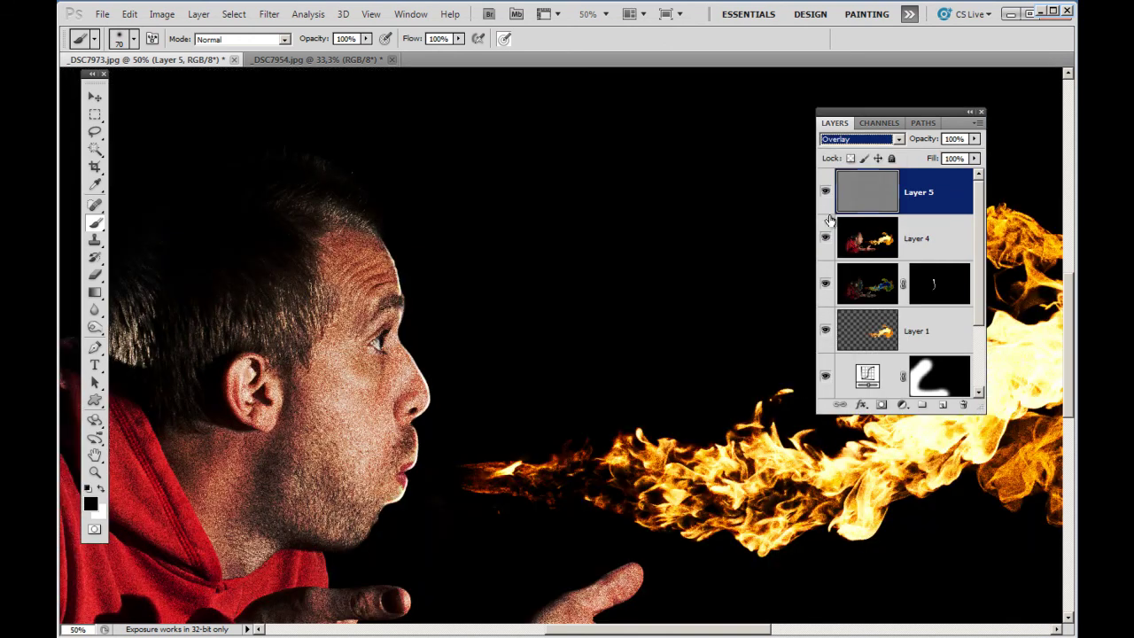
{"action": "left_click_drag", "start_coordinate": [924, 140], "coordinate": [911, 142]}
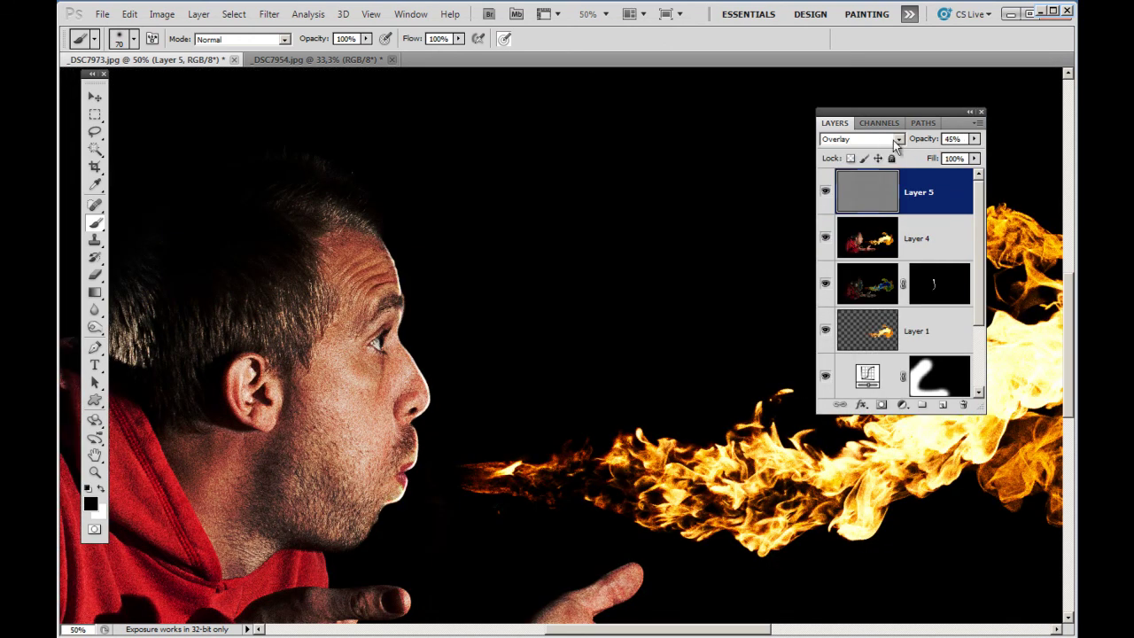
{"action": "key", "text": "ctrl+1"}
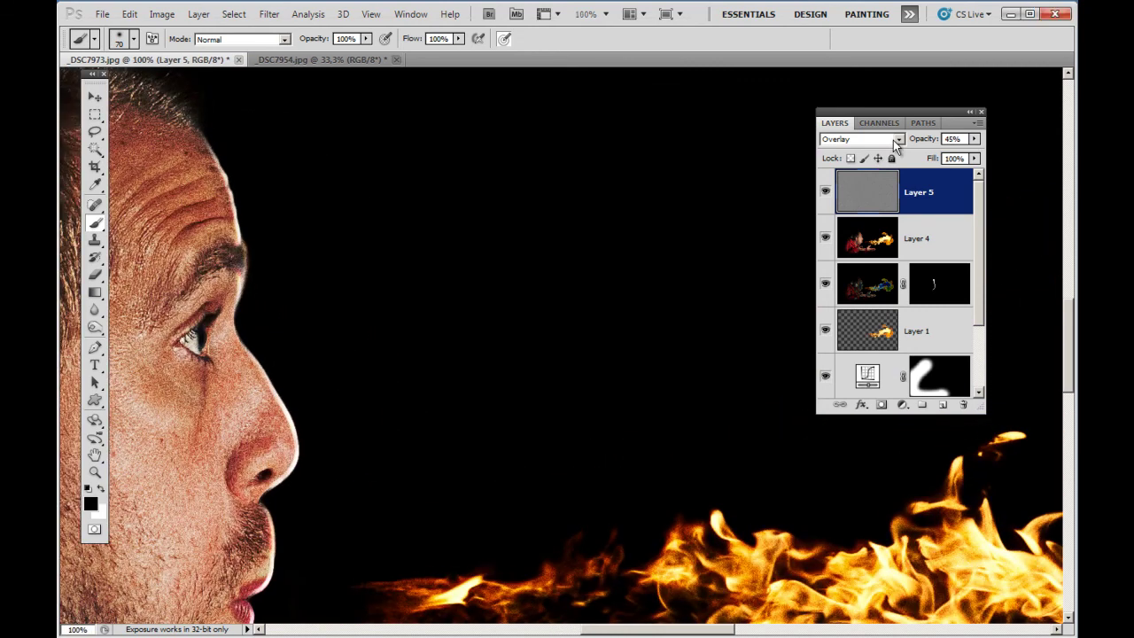
{"action": "scroll", "coordinate": [479, 231], "scroll_direction": "down", "scroll_amount": 5}
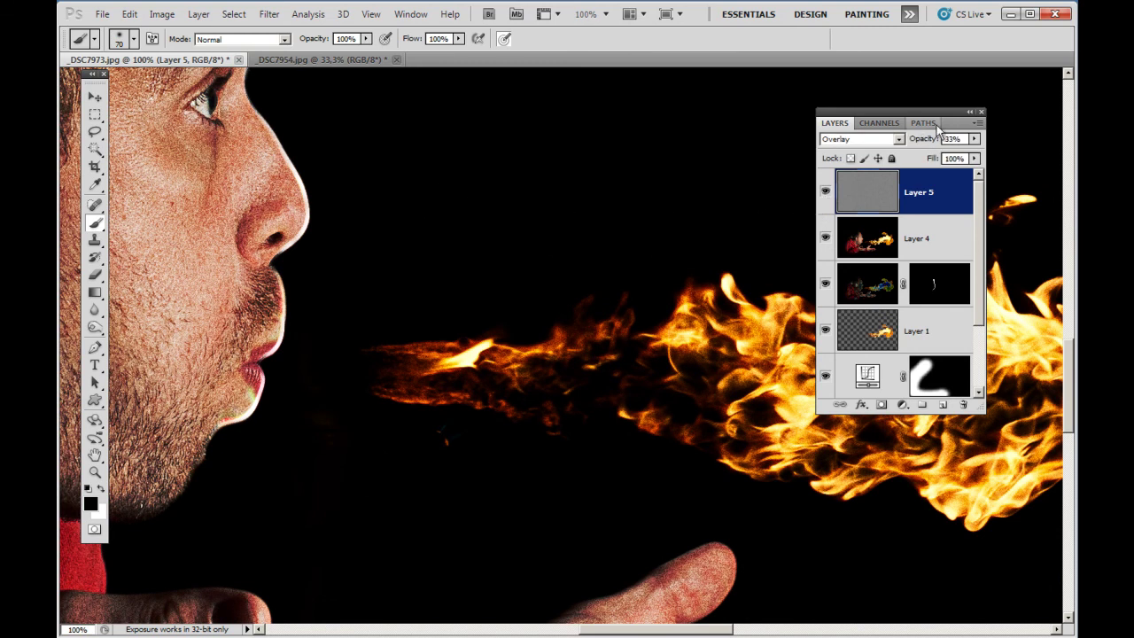
{"action": "key", "text": "ctrl+minus"}
{"action": "key", "text": "ctrl+minus"}
{"action": "key", "text": "ctrl+minus"}
{"action": "key", "text": "ctrl+minus"}
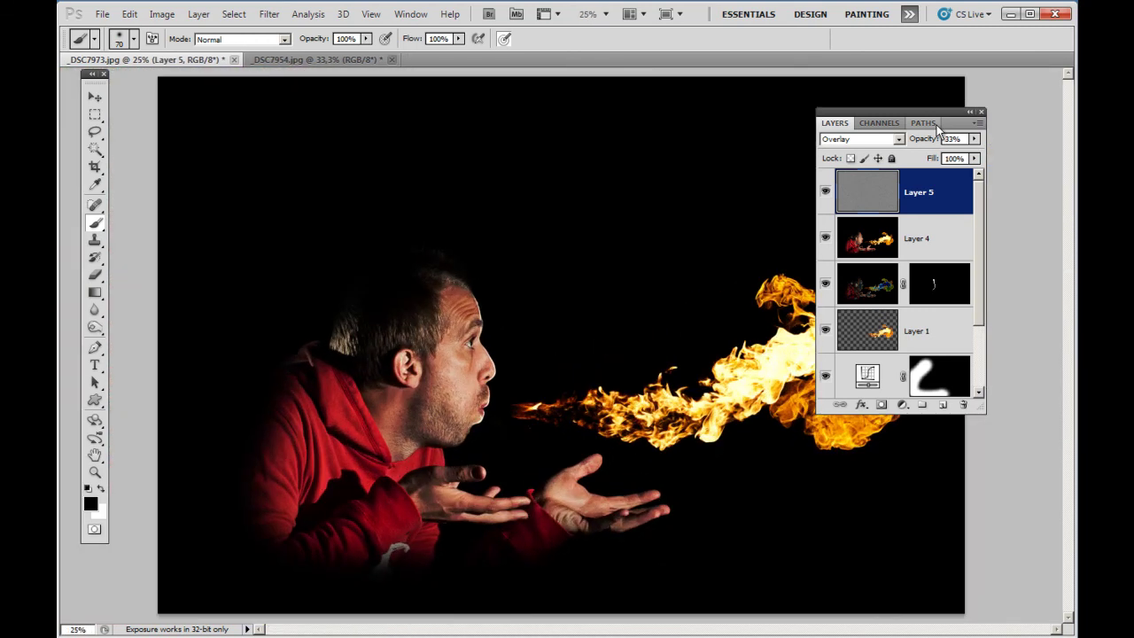
{"action": "key", "text": "F7"}
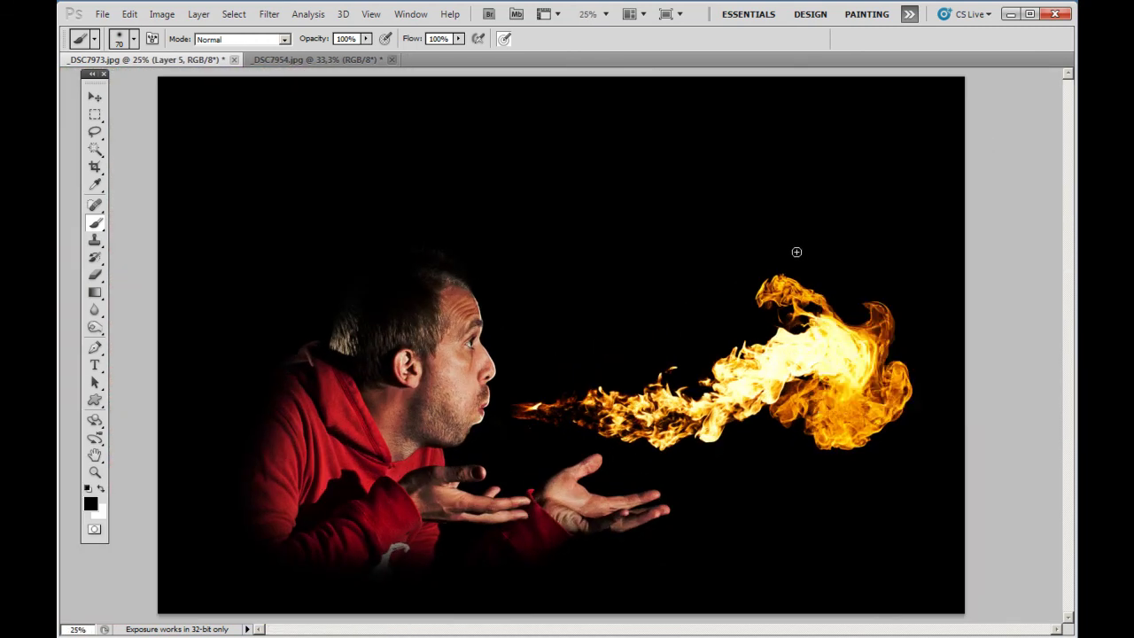